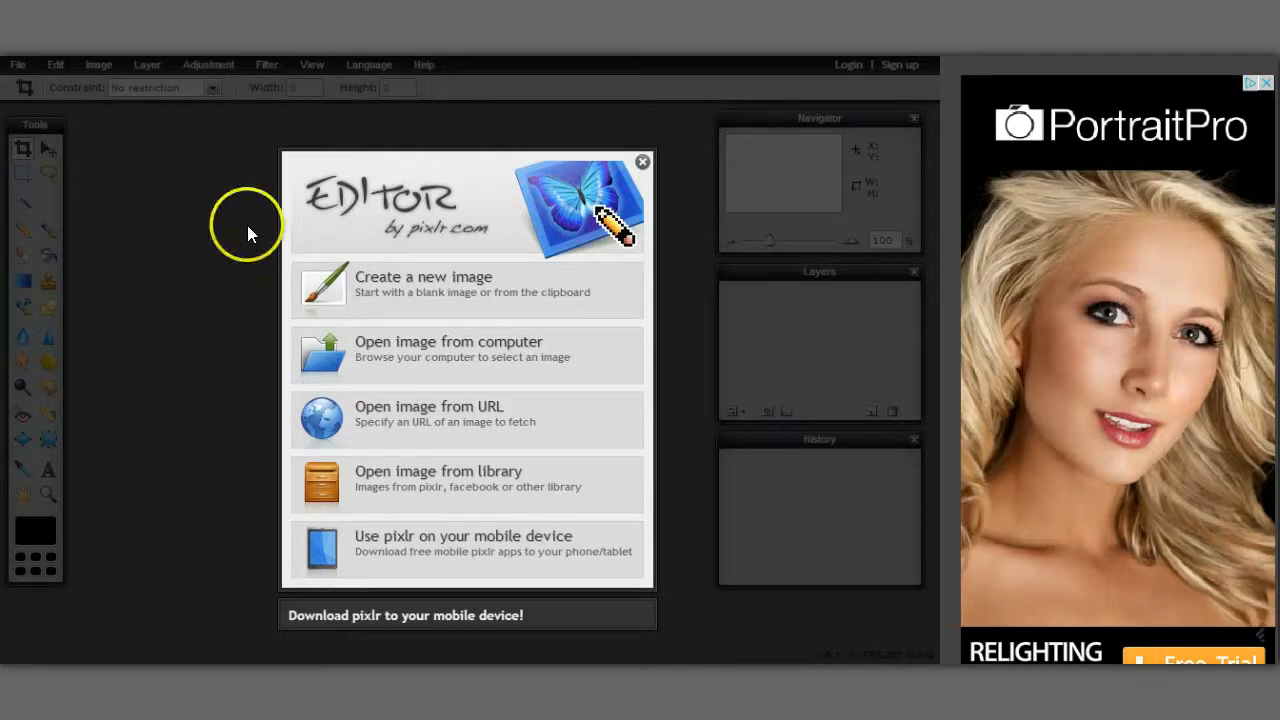
Open the image 001.JPG from the computer's Pictures folder.
click(418, 346)
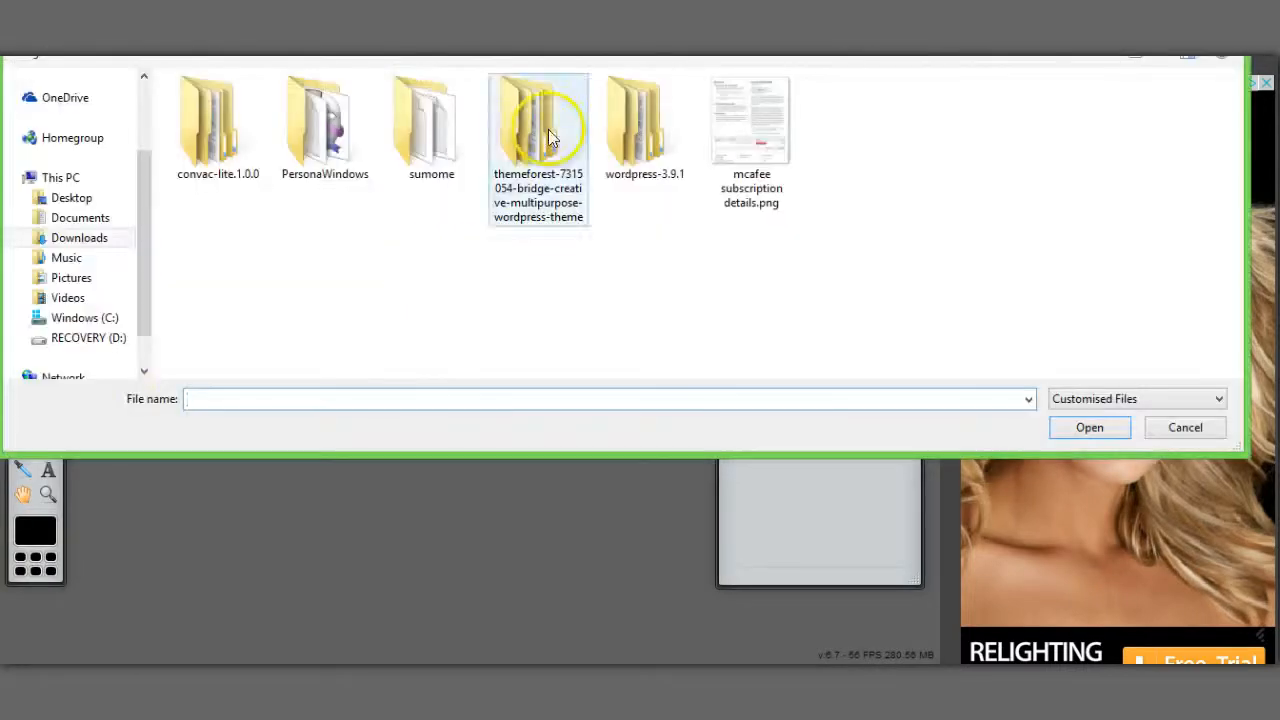
click(71, 278)
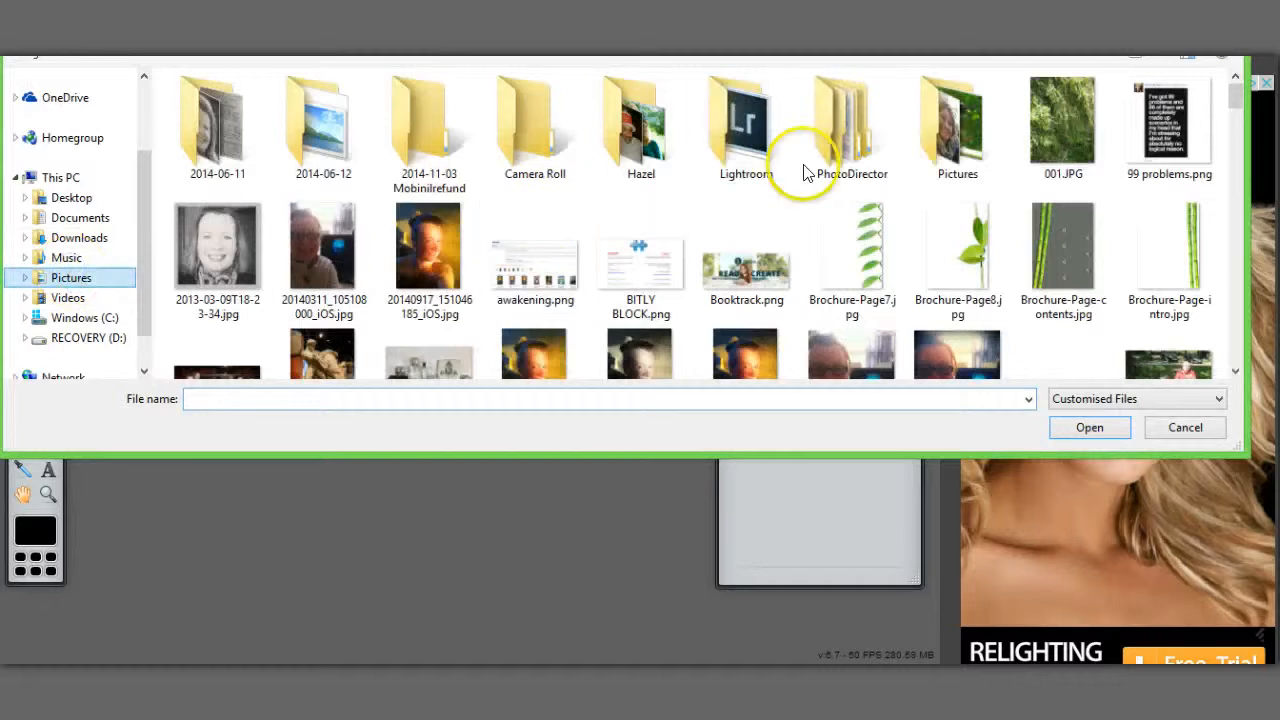
double_click(1043, 130)
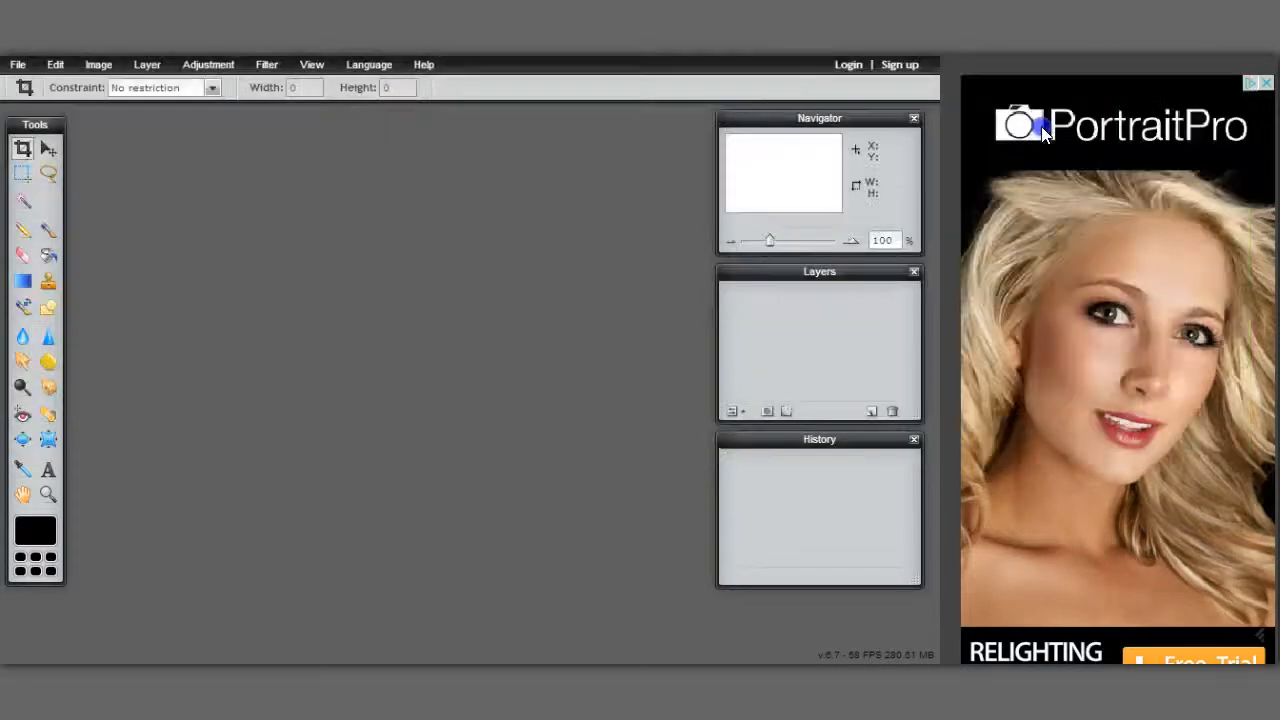
click(508, 388)
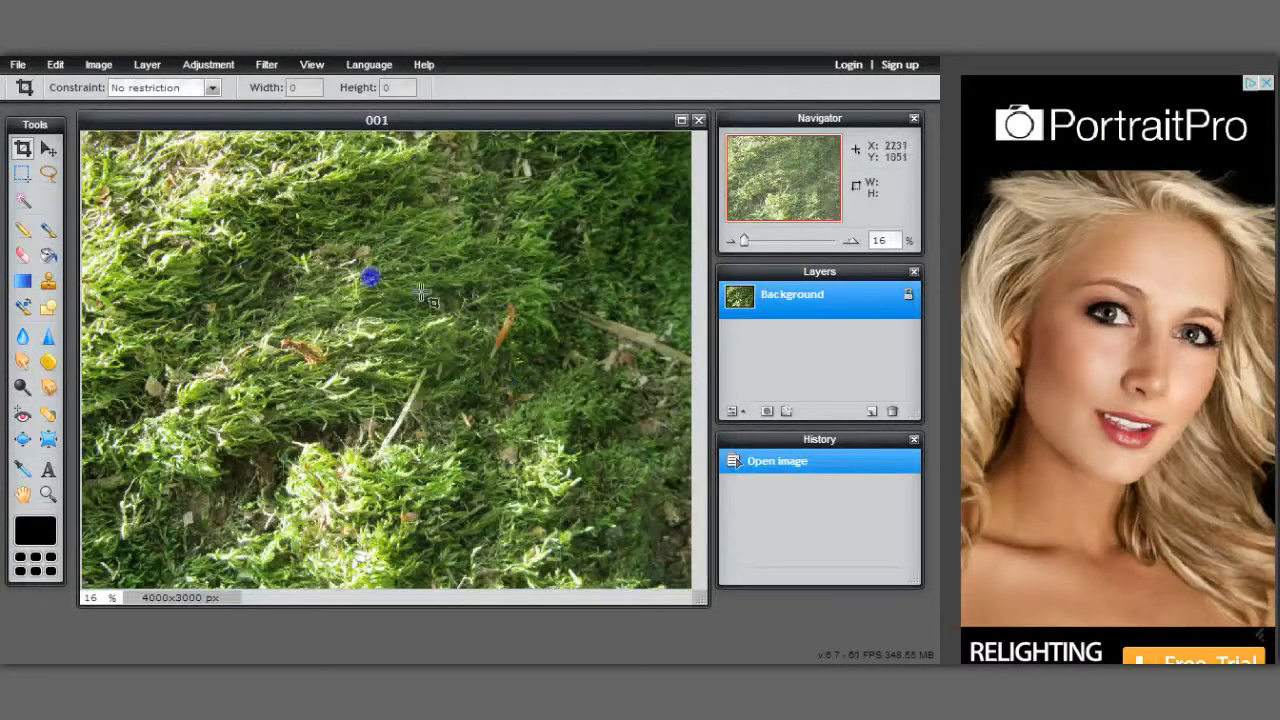
Apply a Box blur filter with an amount of 44 to the grass photo.
click(148, 65)
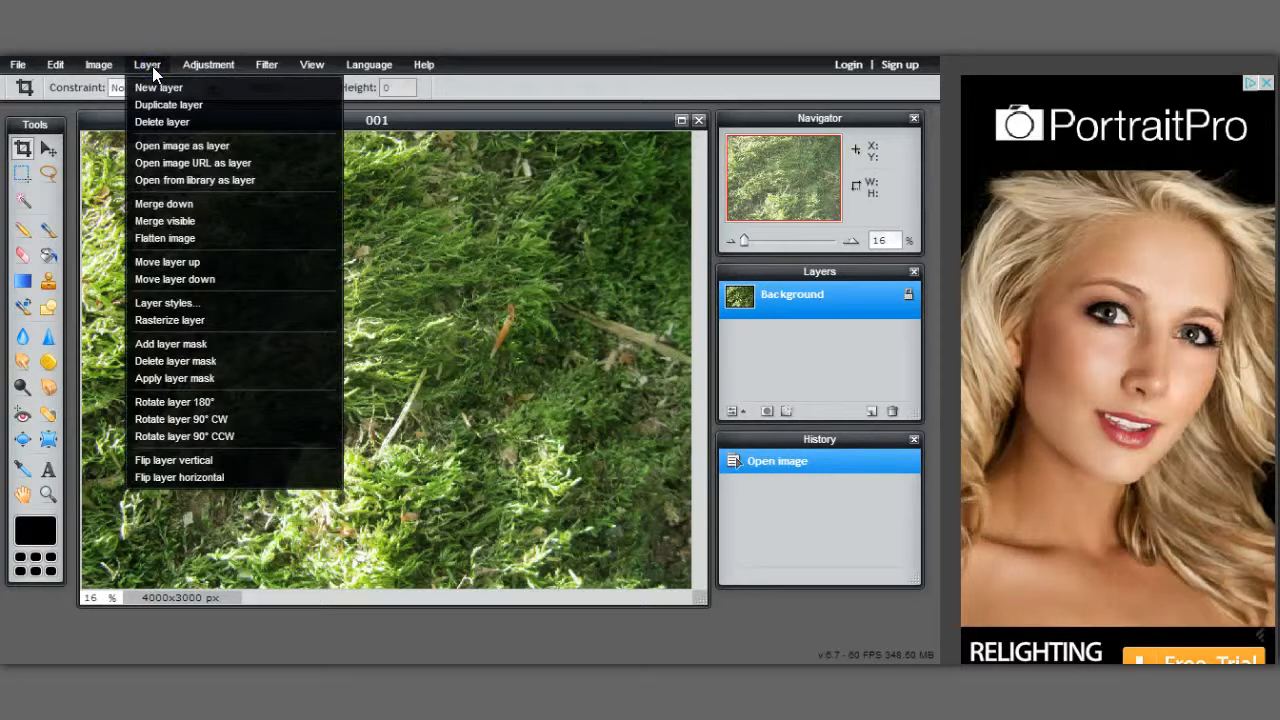
click(206, 66)
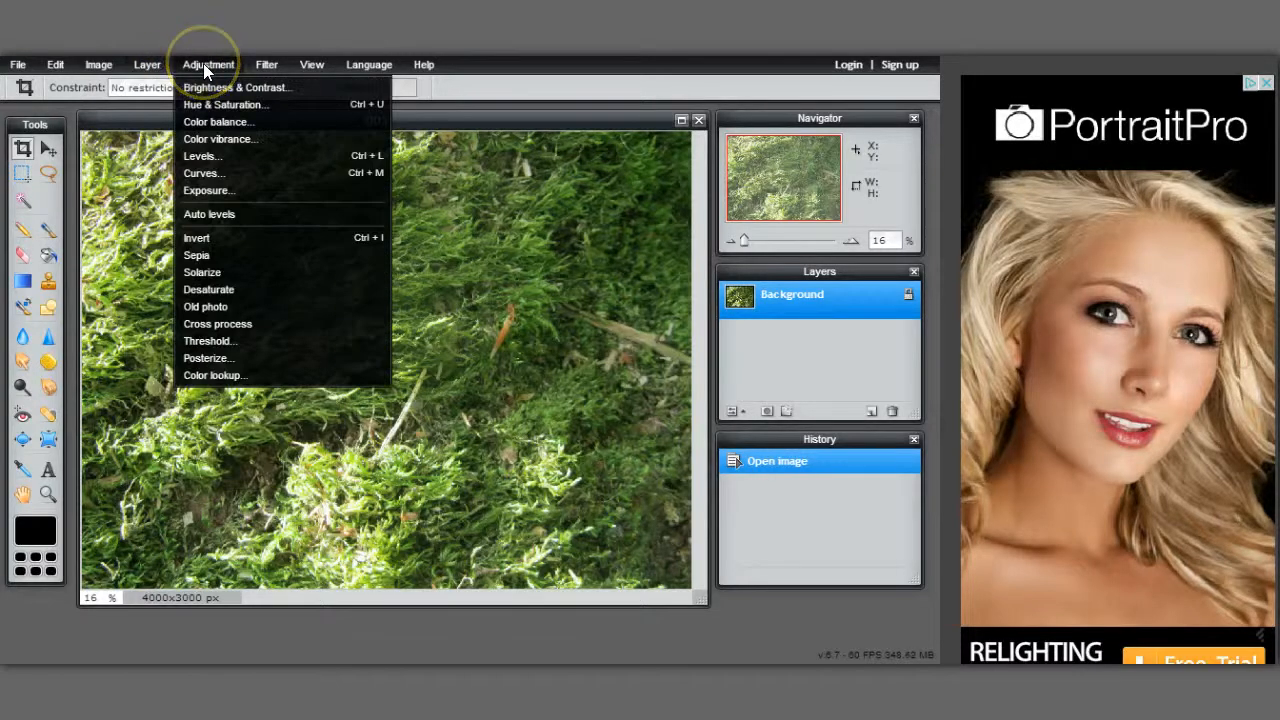
click(268, 64)
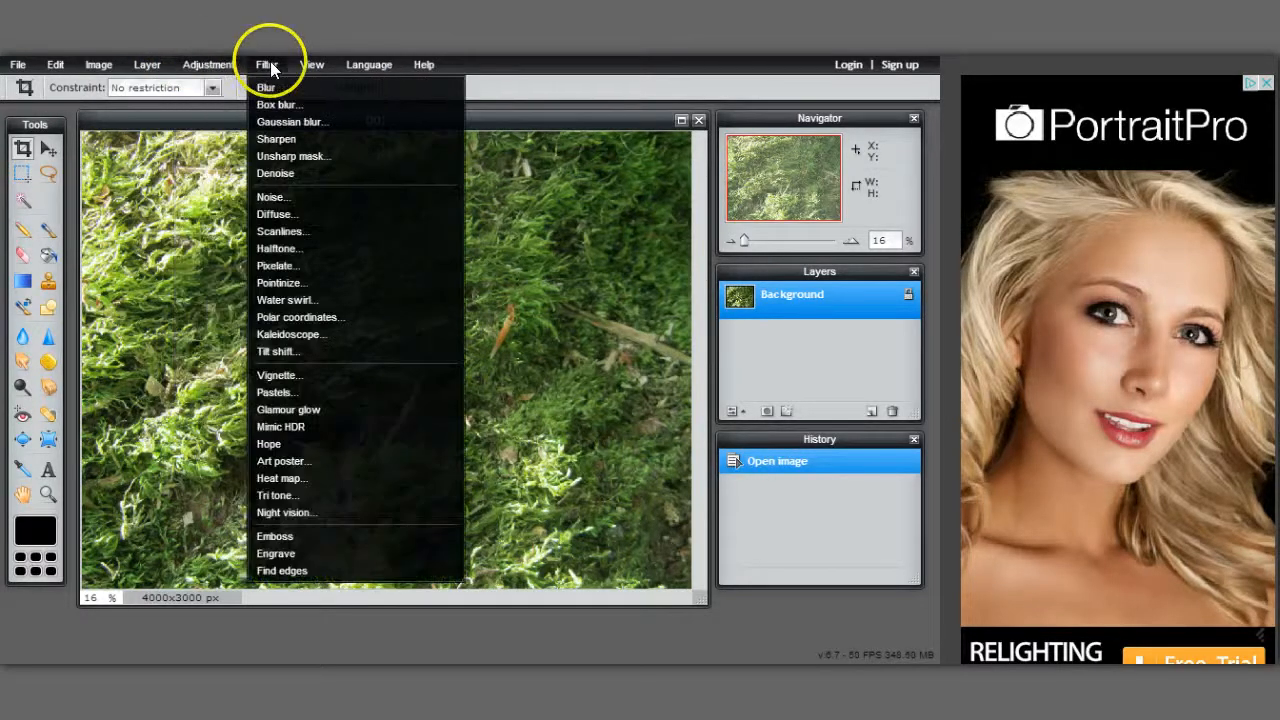
click(279, 105)
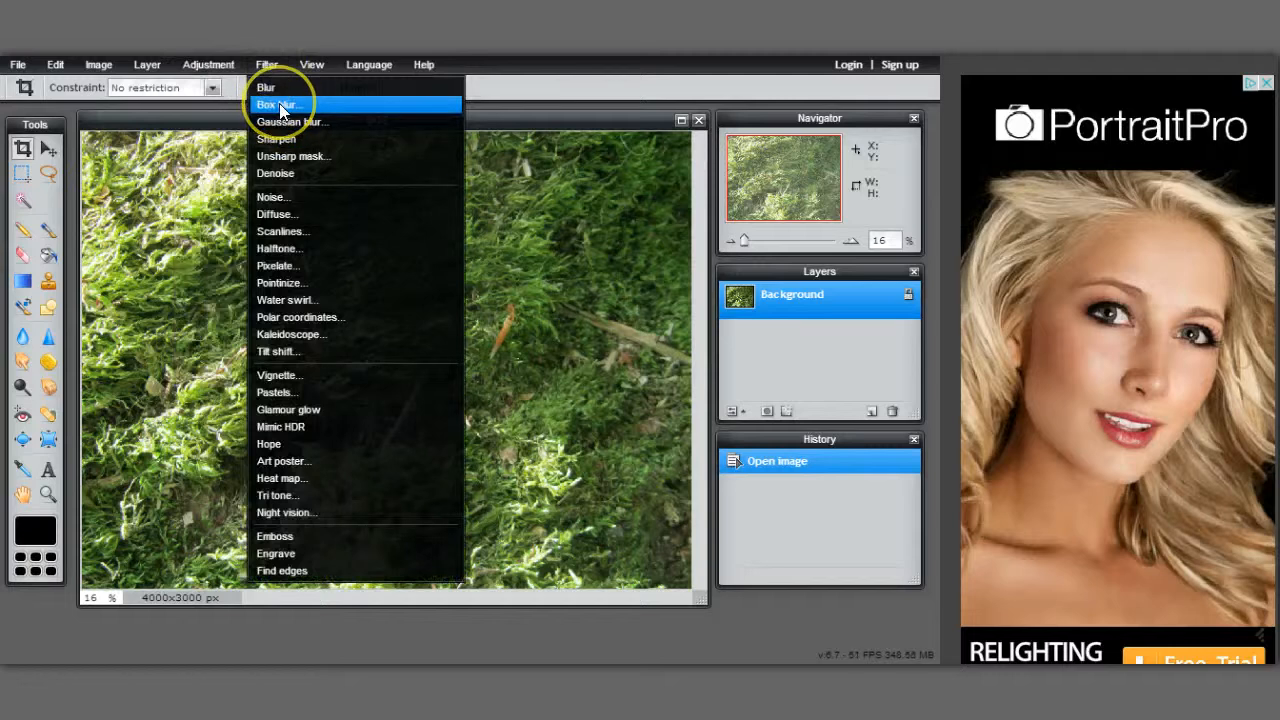
click(395, 338)
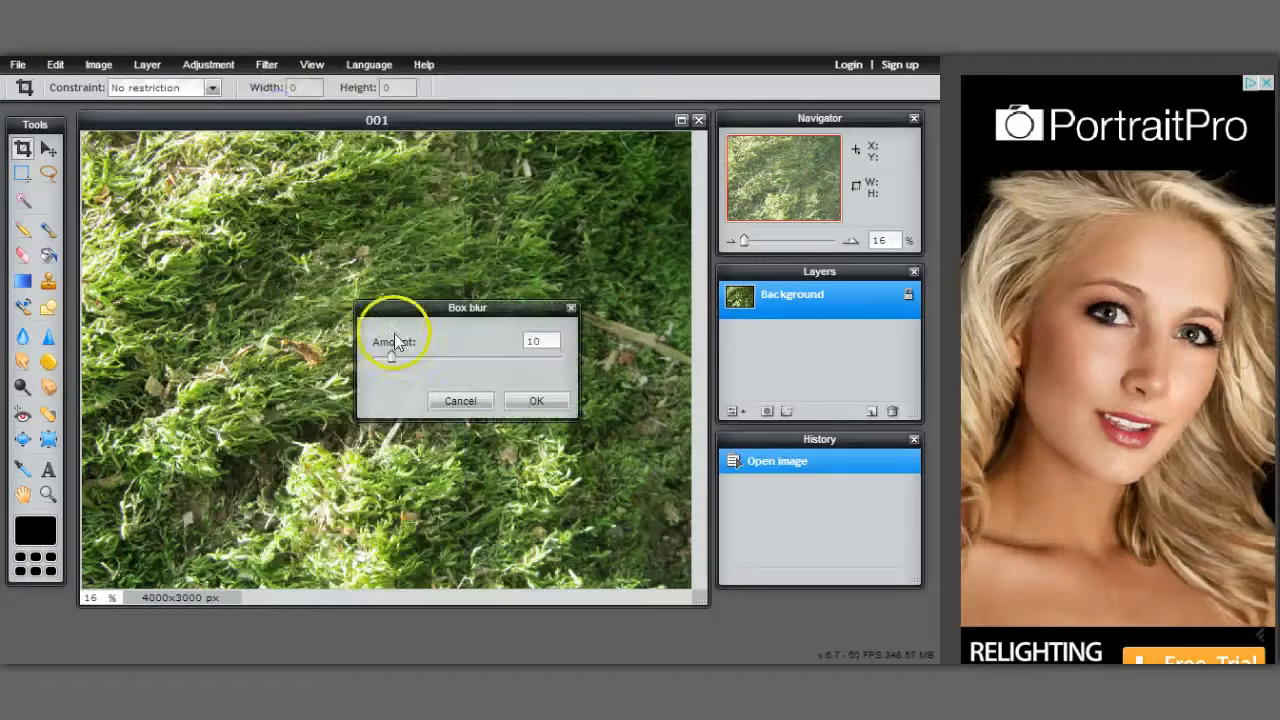
drag(391, 357, 433, 354)
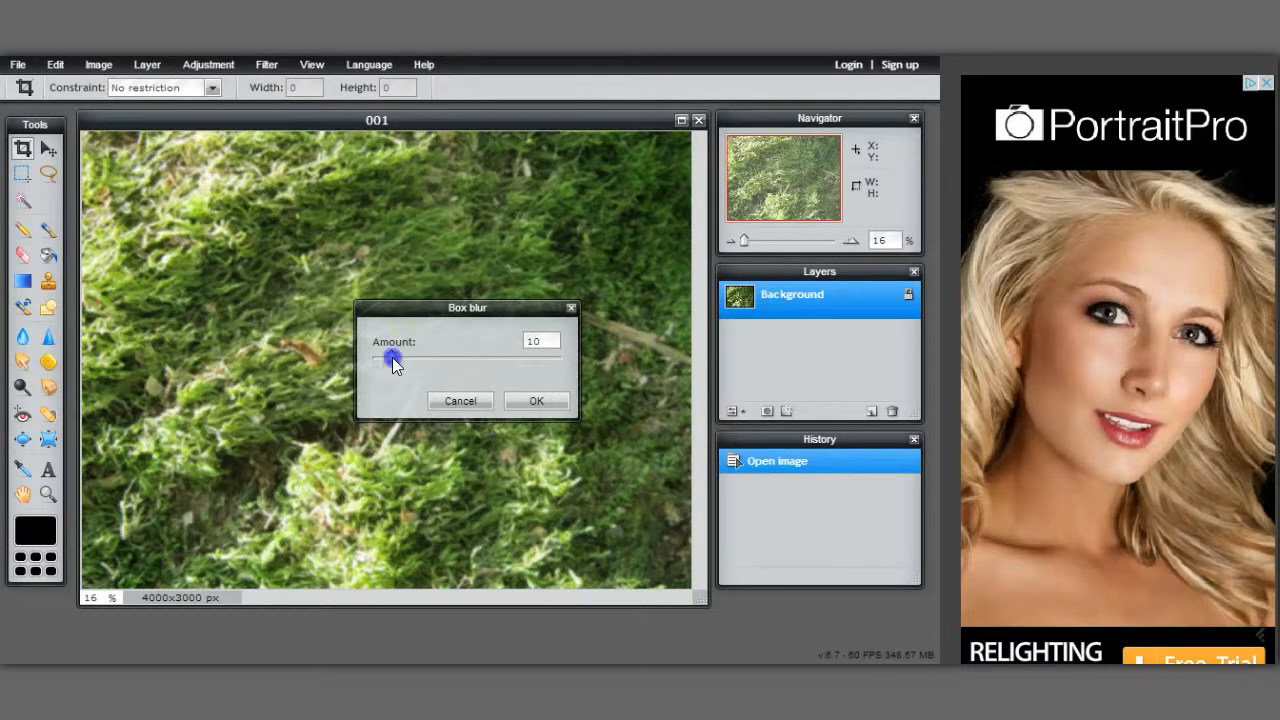
drag(392, 357, 455, 361)
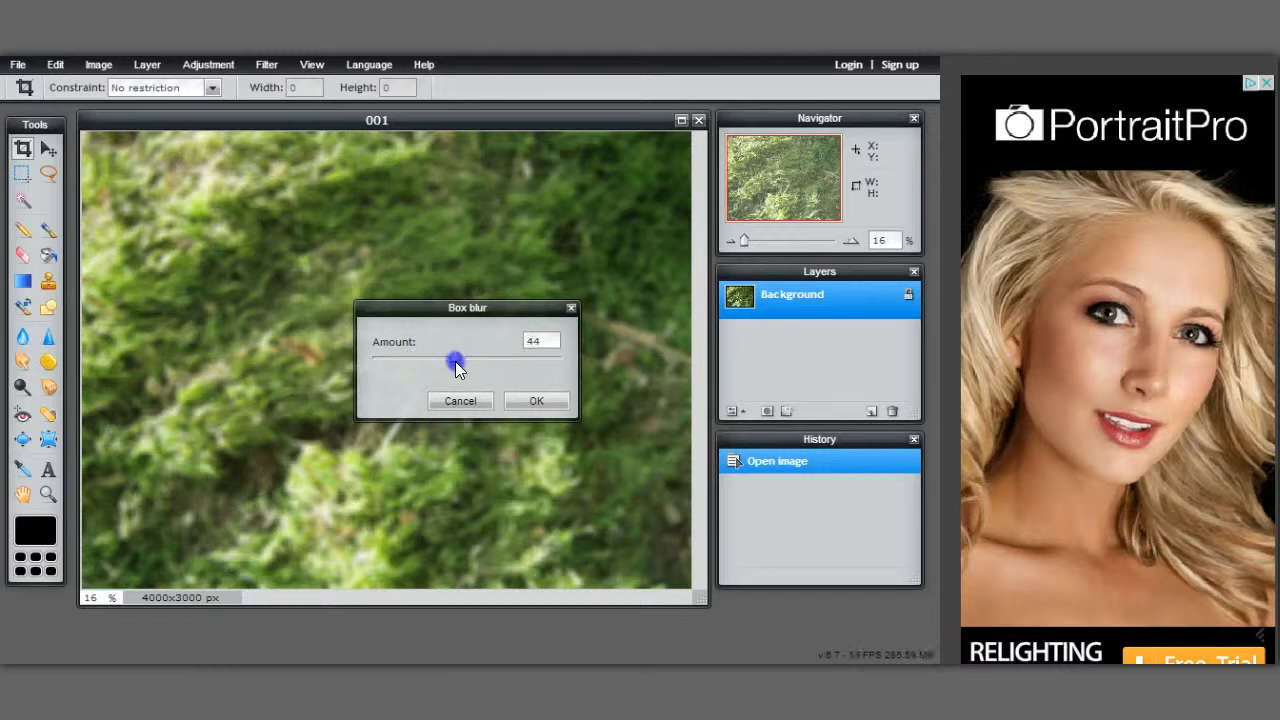
click(537, 401)
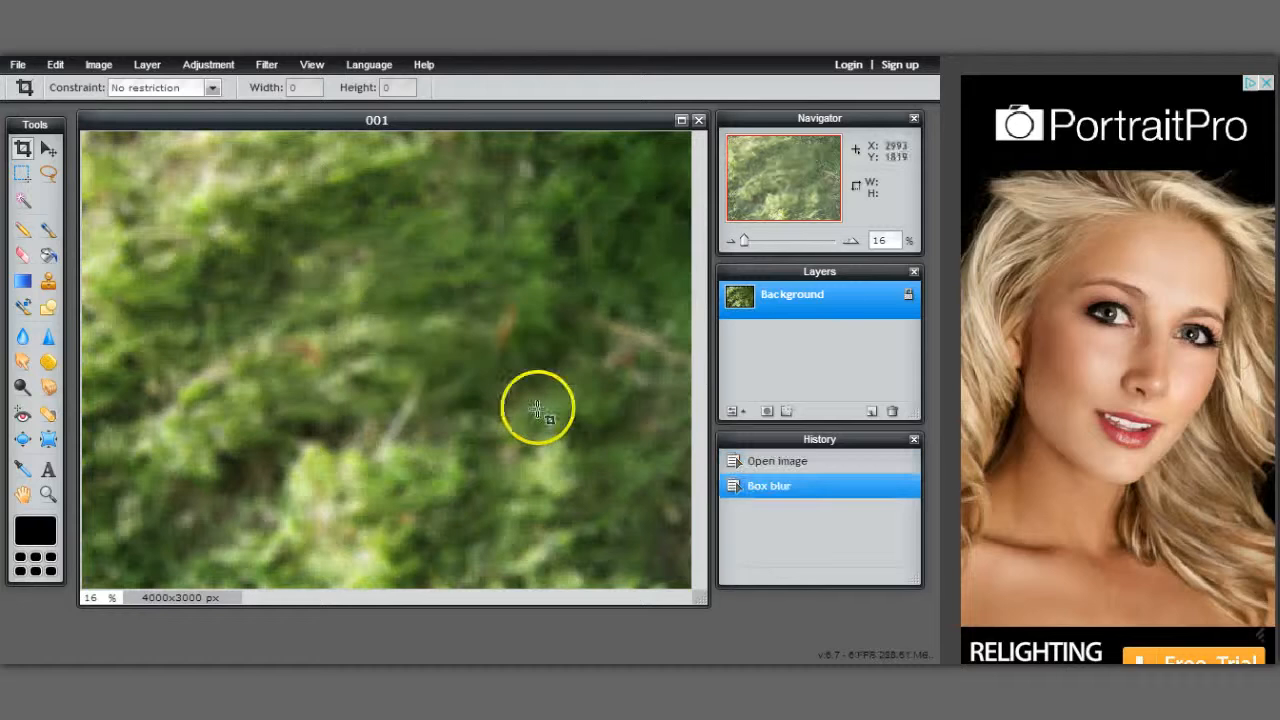
Adjust the photo's color balance with red offset -24, green offset 35 and blue offset -24.
click(211, 64)
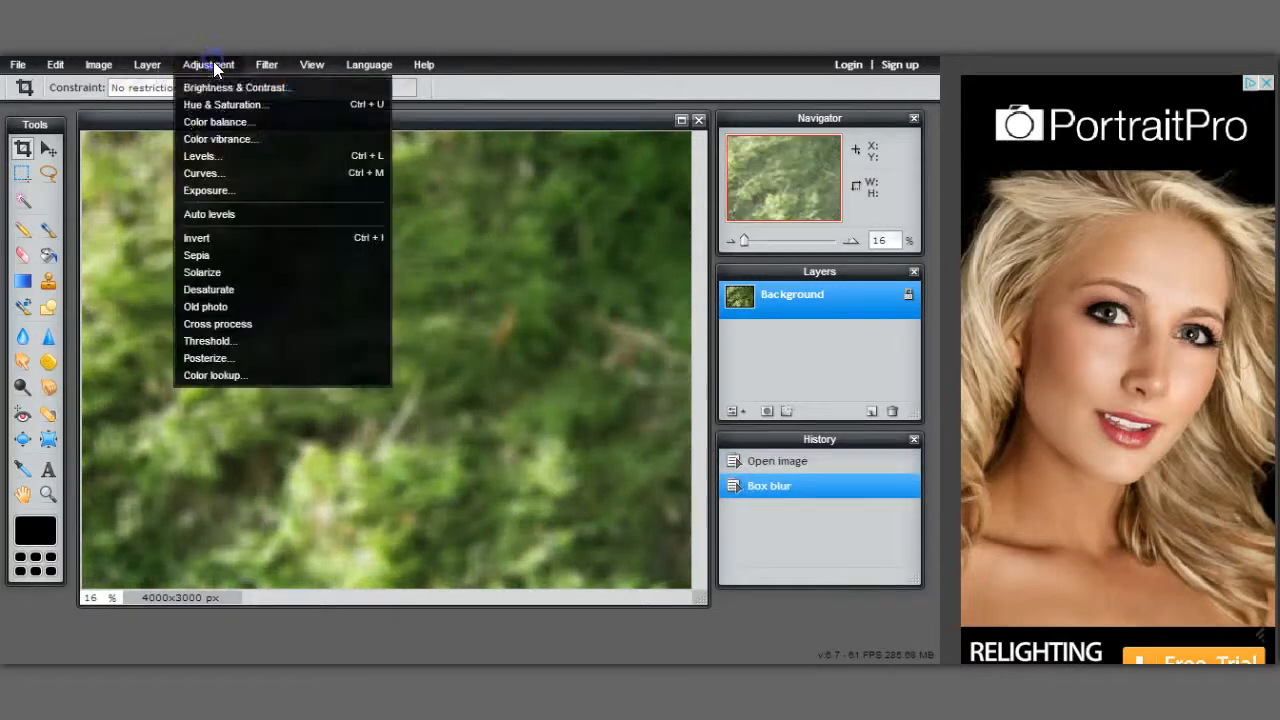
click(230, 121)
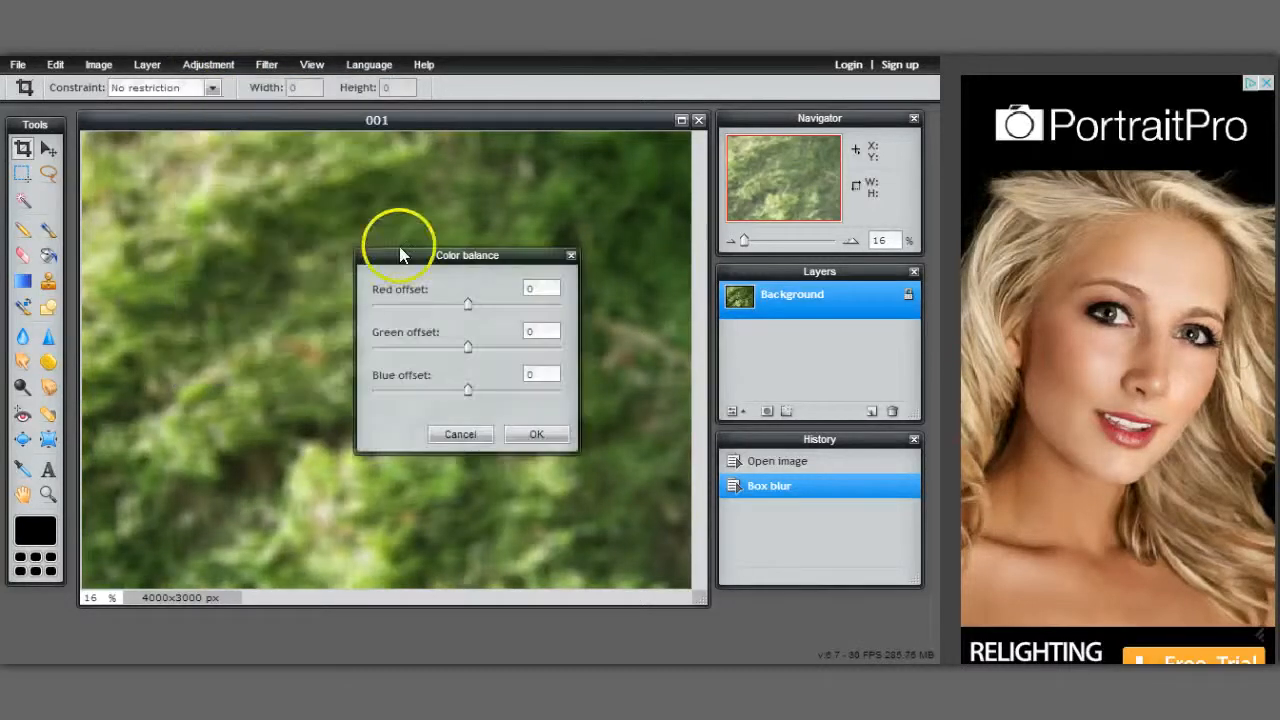
drag(469, 344, 501, 347)
mouse_move(470, 391)
mouse_down()
mouse_move(420, 393)
mouse_move(446, 397)
mouse_up()
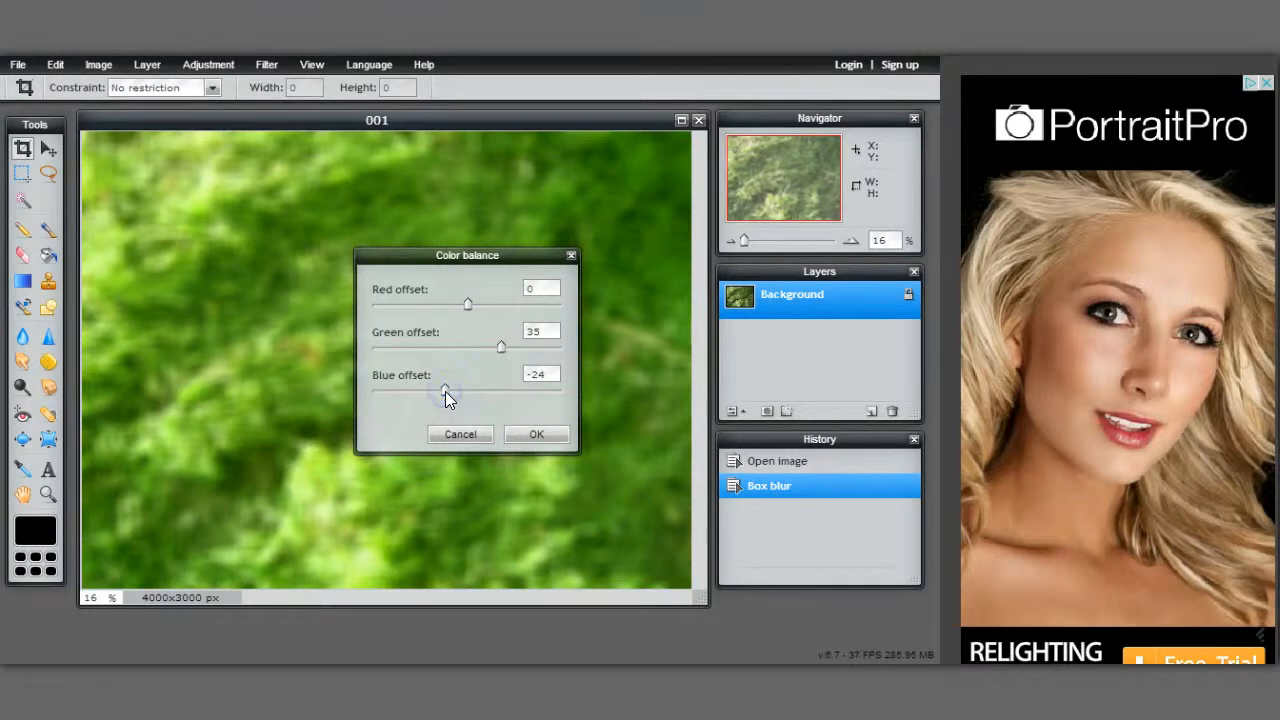
drag(466, 305, 446, 305)
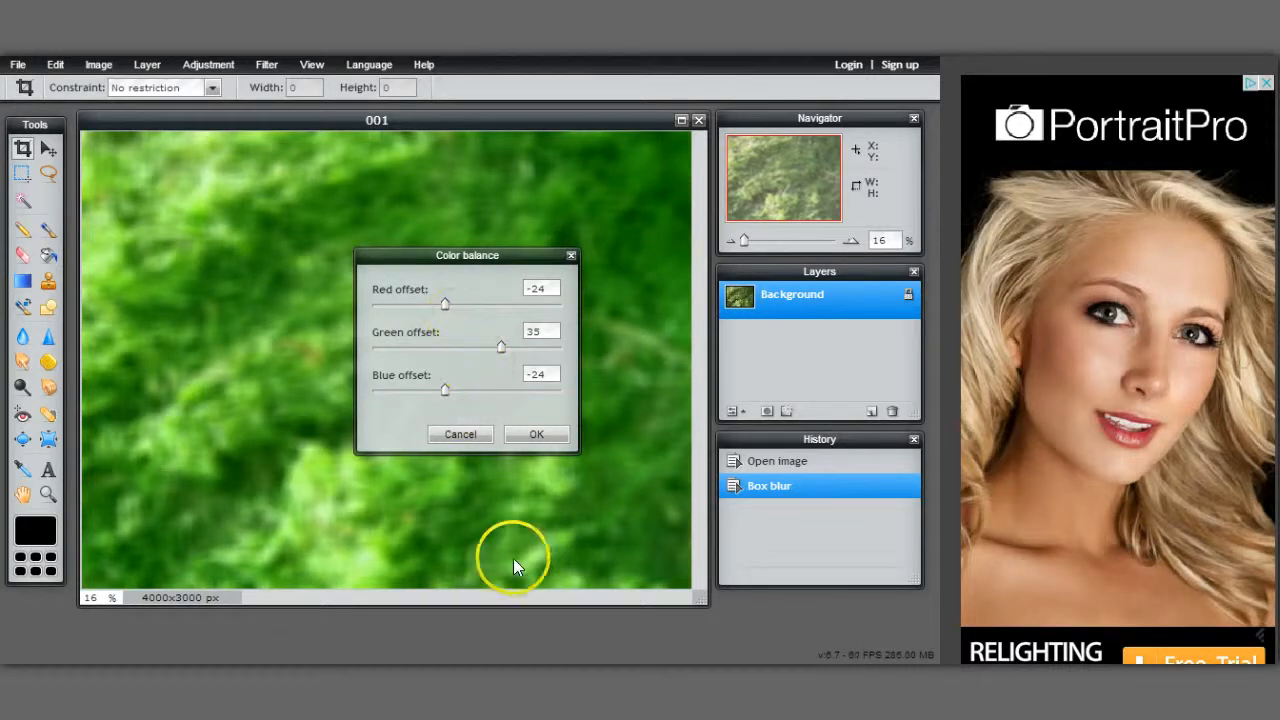
click(546, 435)
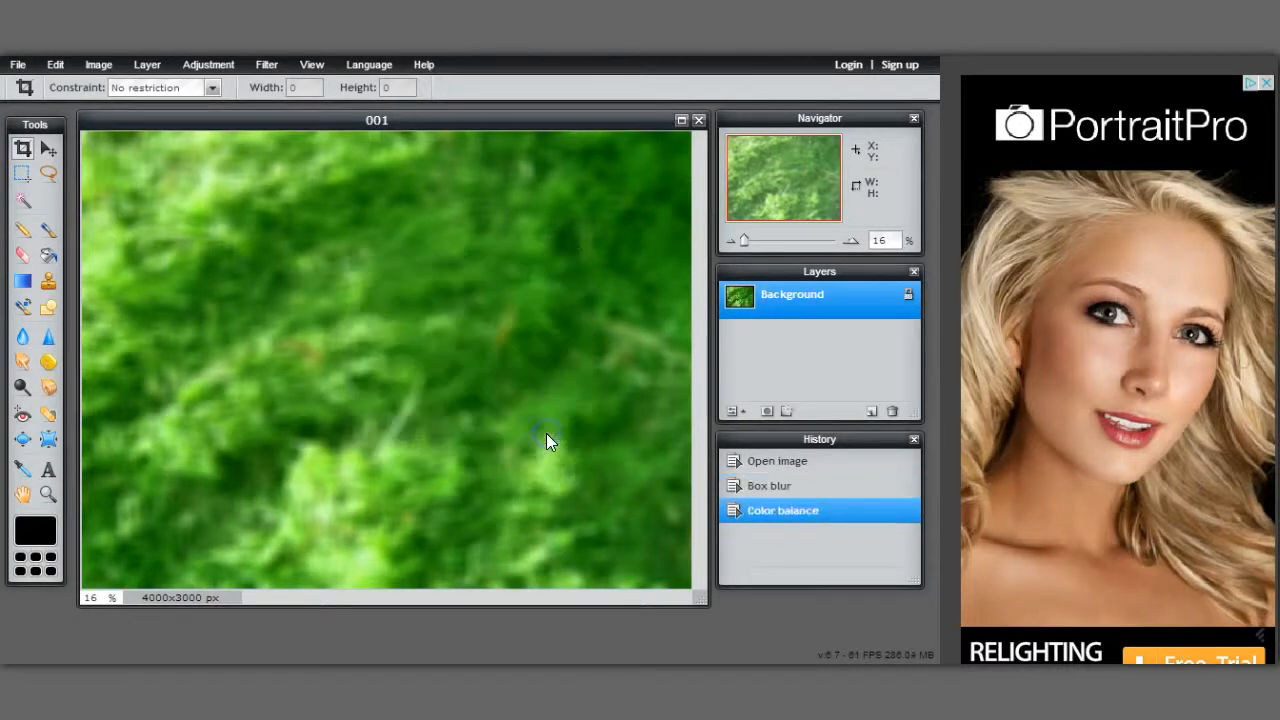
Set the photo's brightness to -12 and its contrast to 28.
click(214, 66)
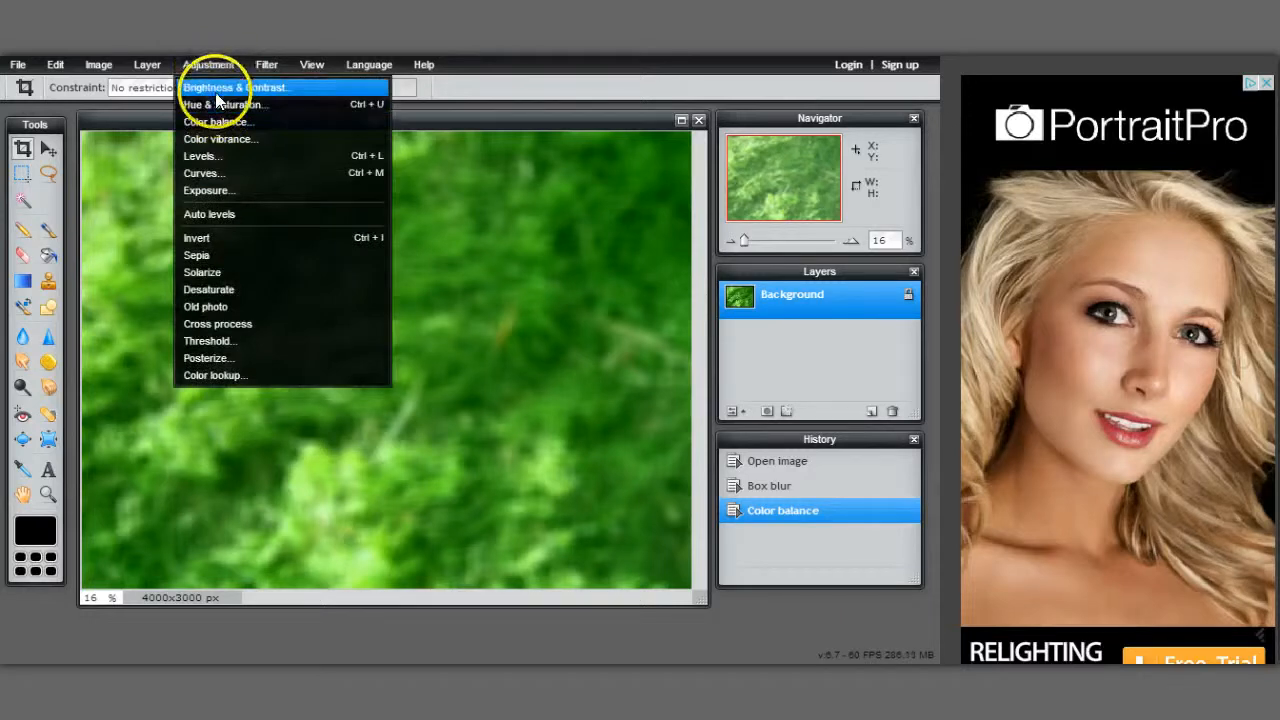
click(215, 88)
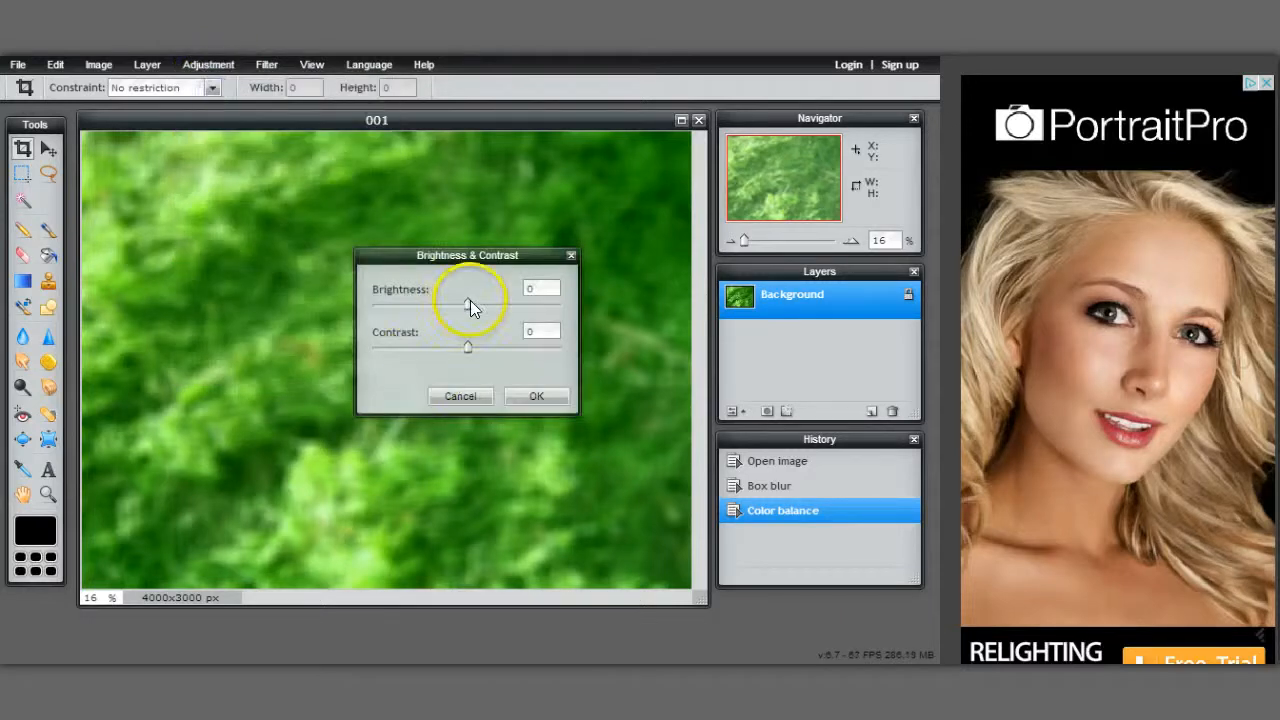
drag(469, 303, 495, 345)
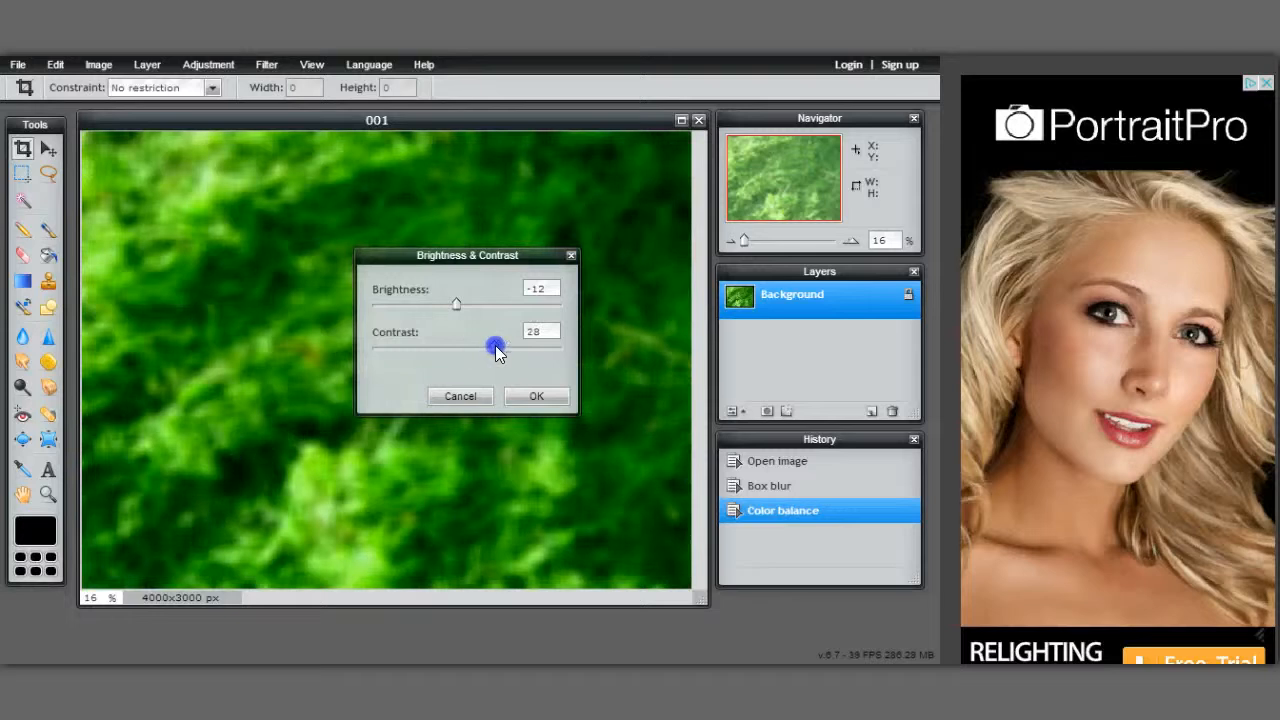
click(526, 396)
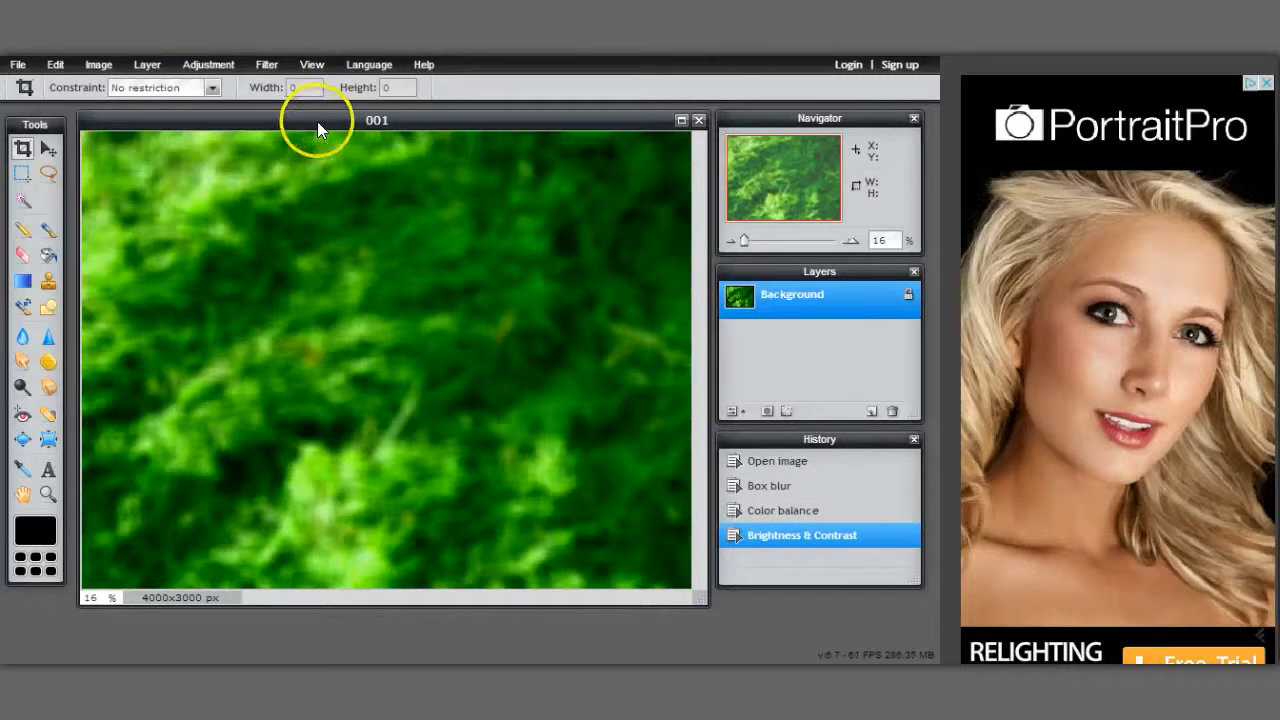
Apply a black Vignette filter with size 26 to the photo.
click(201, 65)
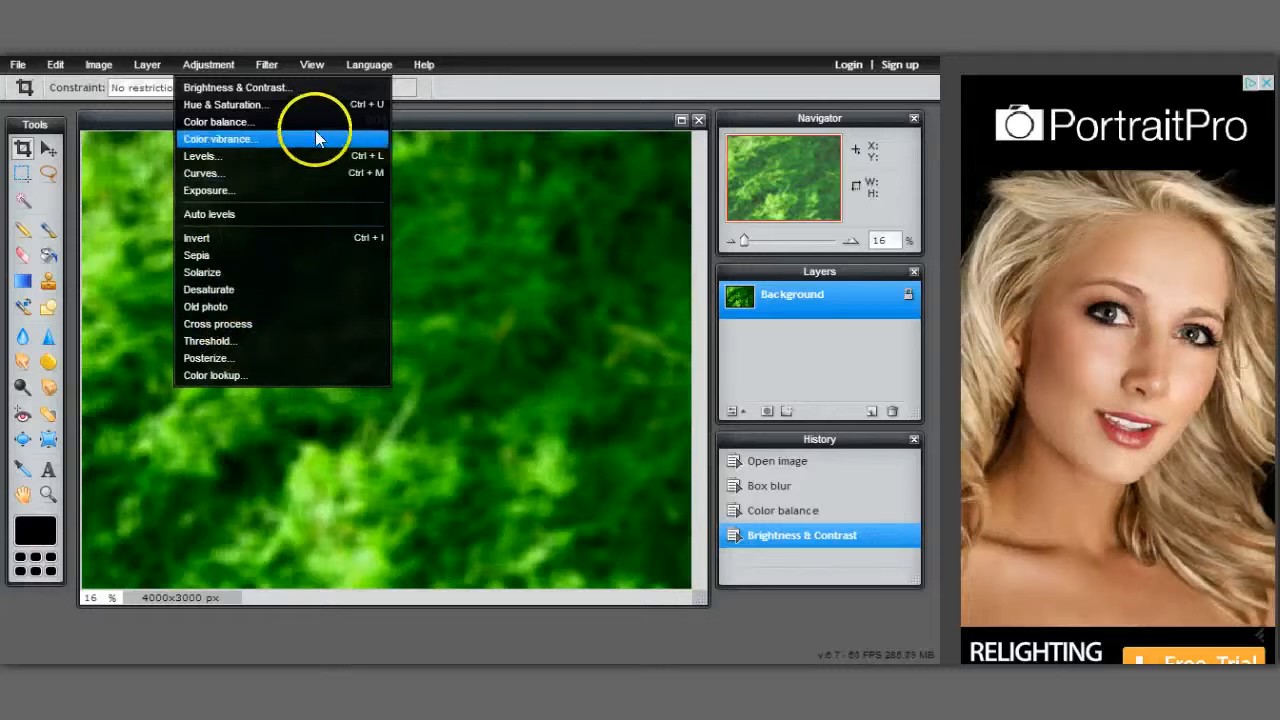
click(265, 65)
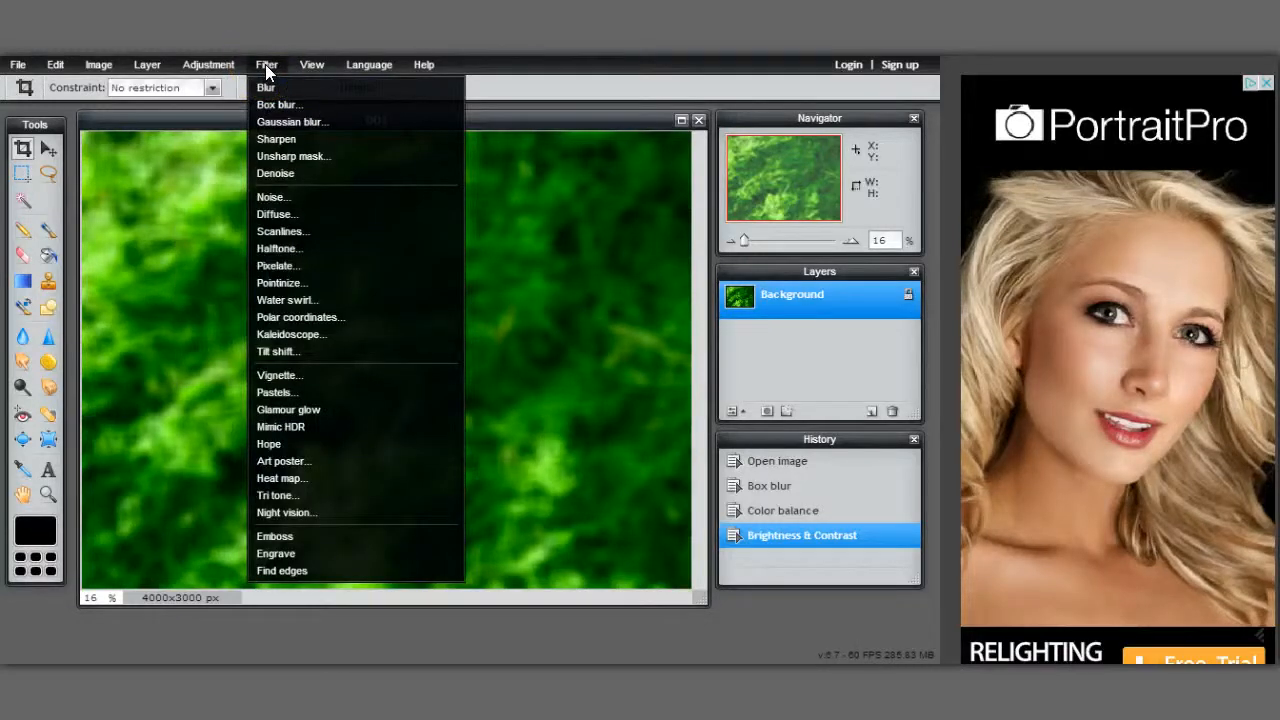
click(288, 376)
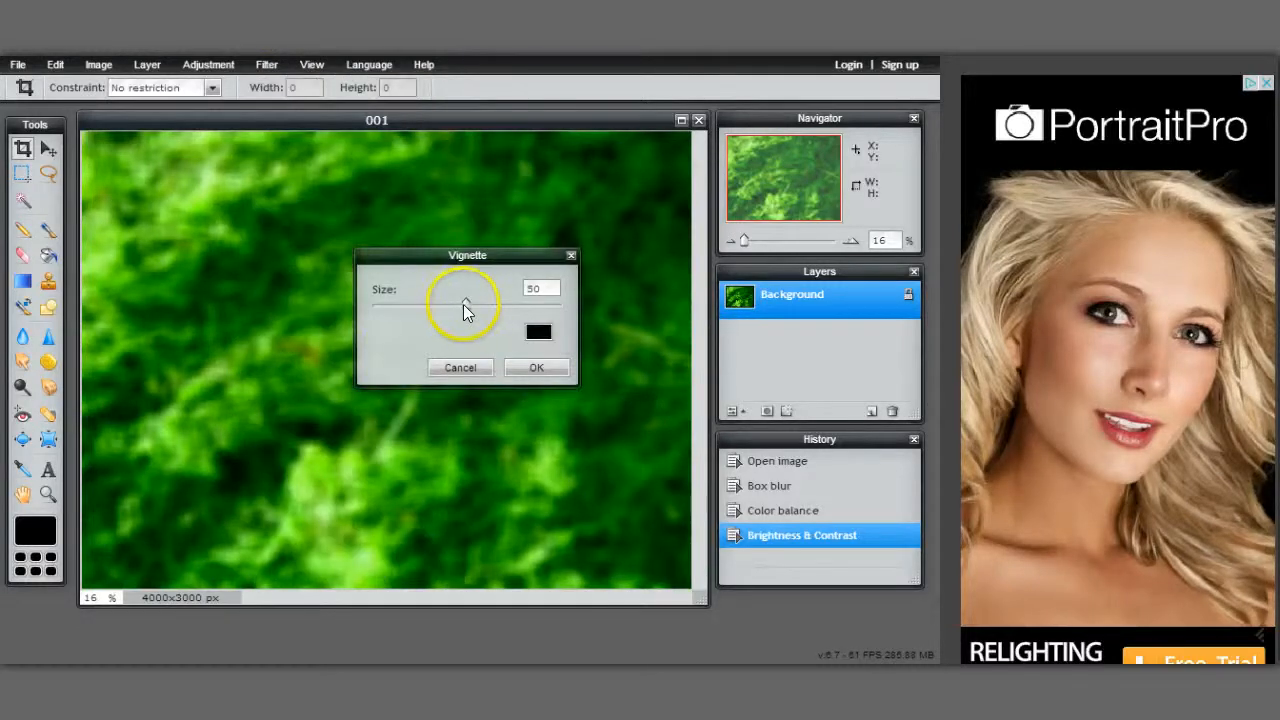
drag(464, 305, 421, 308)
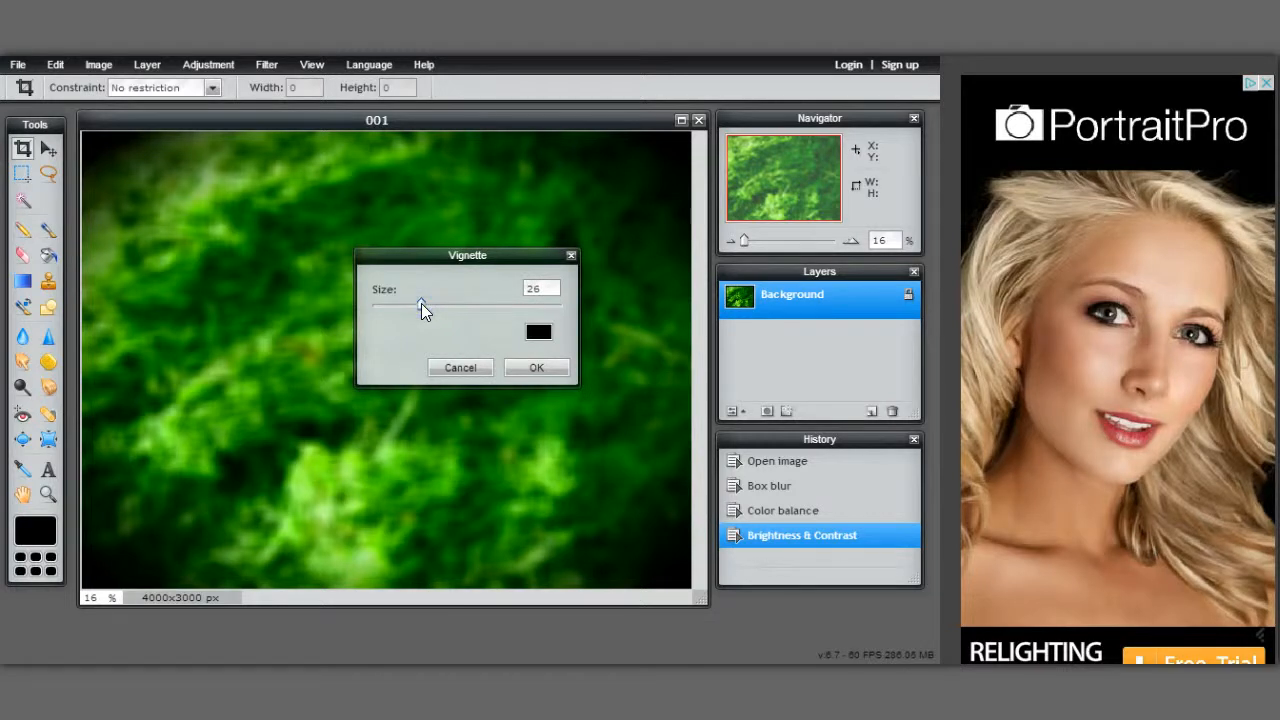
click(421, 303)
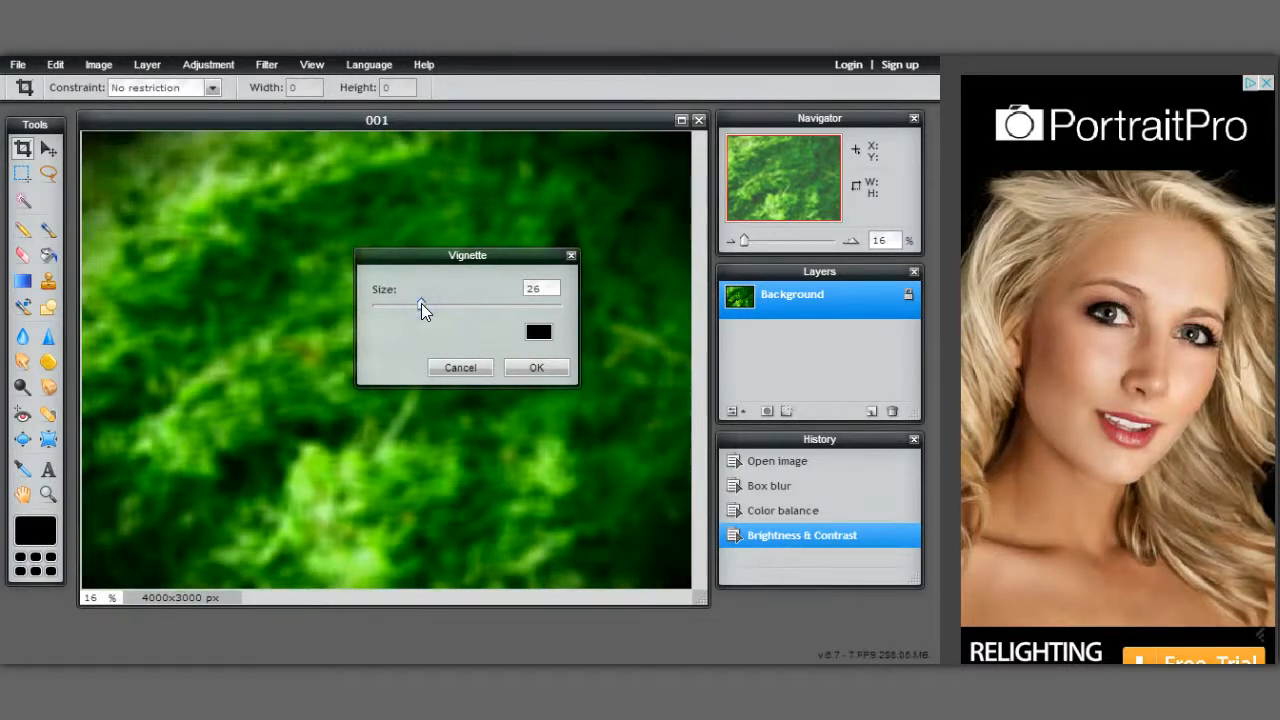
click(535, 371)
Save the edited image to the Pictures folder as 0012 in PNG format (transparent, full quality).
click(18, 64)
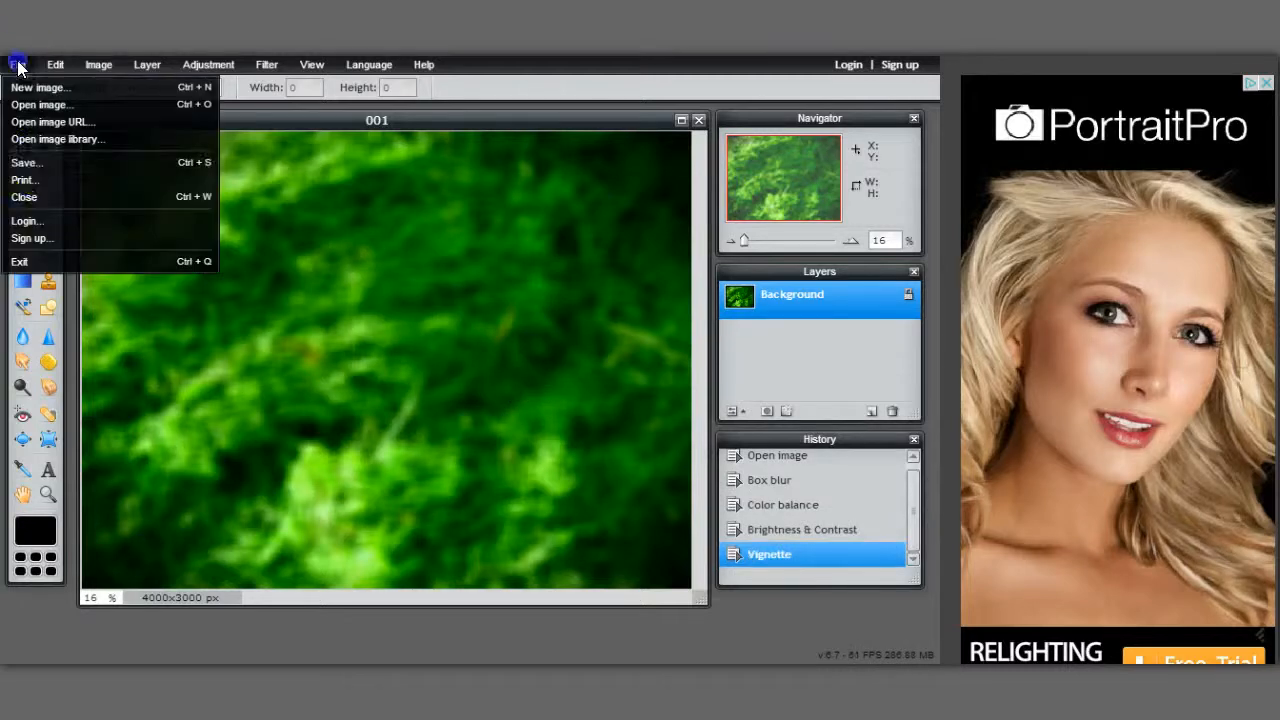
click(42, 164)
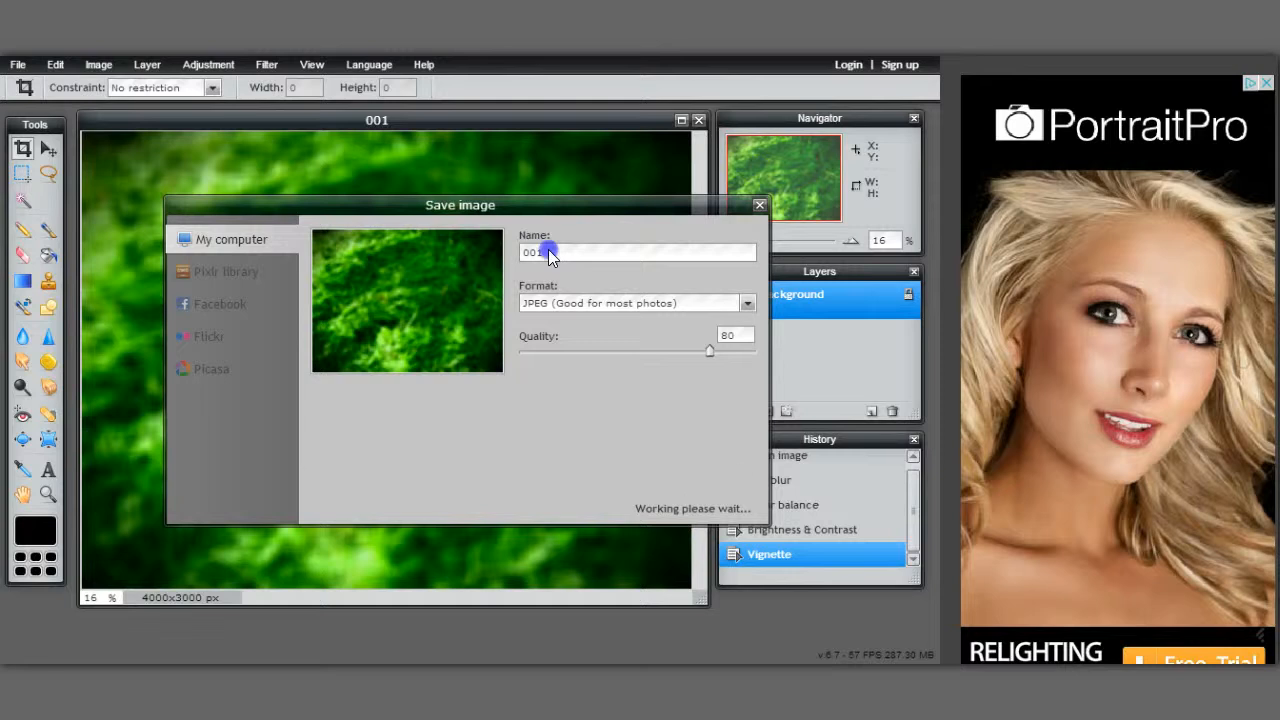
click(548, 252)
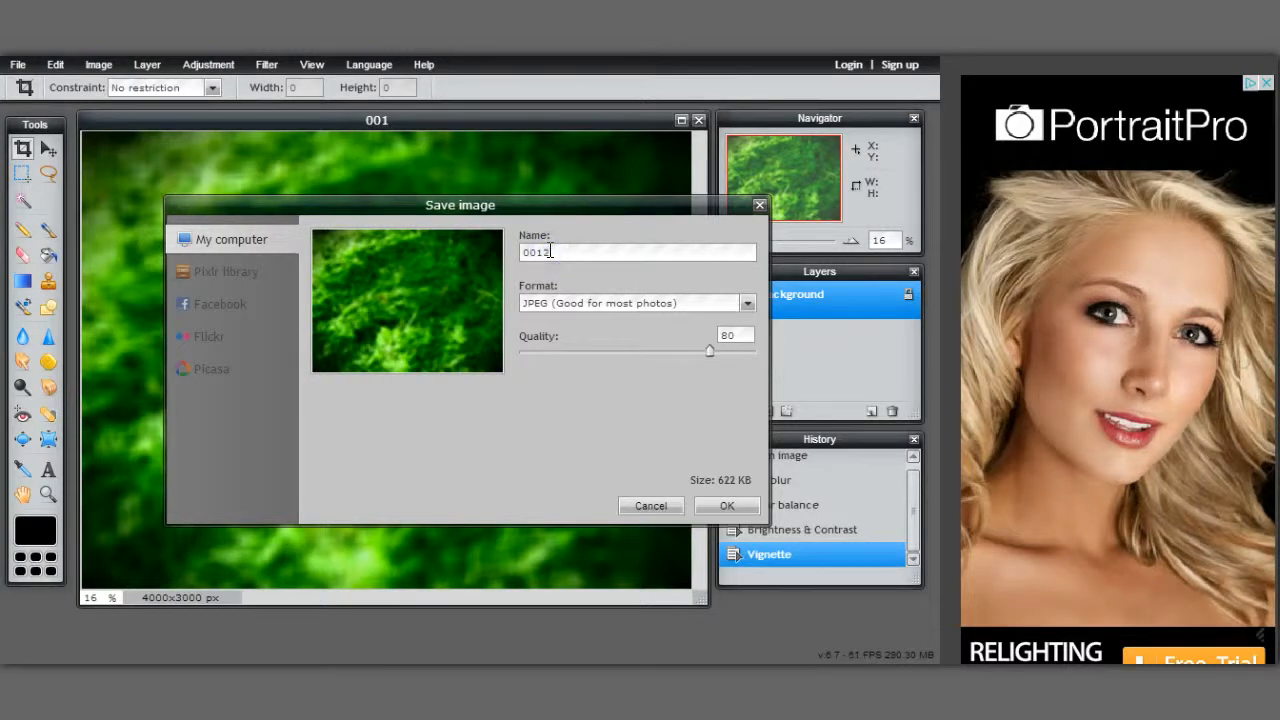
text(2)
click(747, 302)
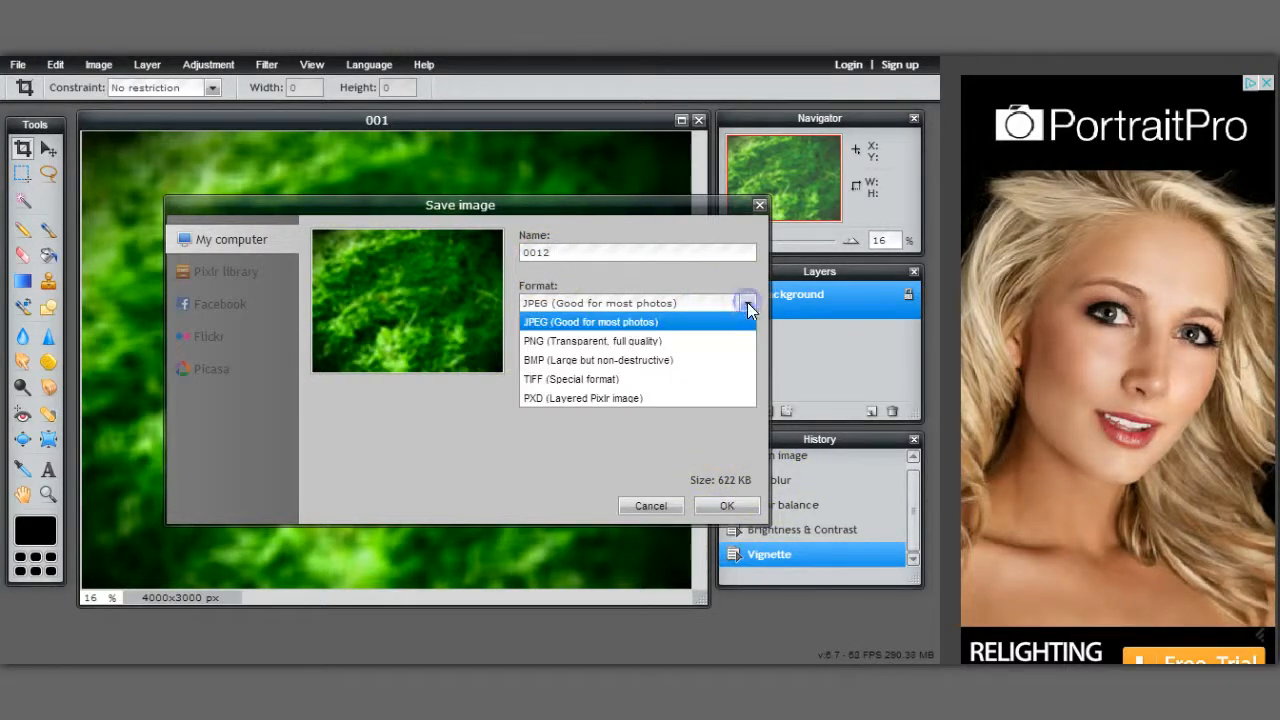
click(648, 338)
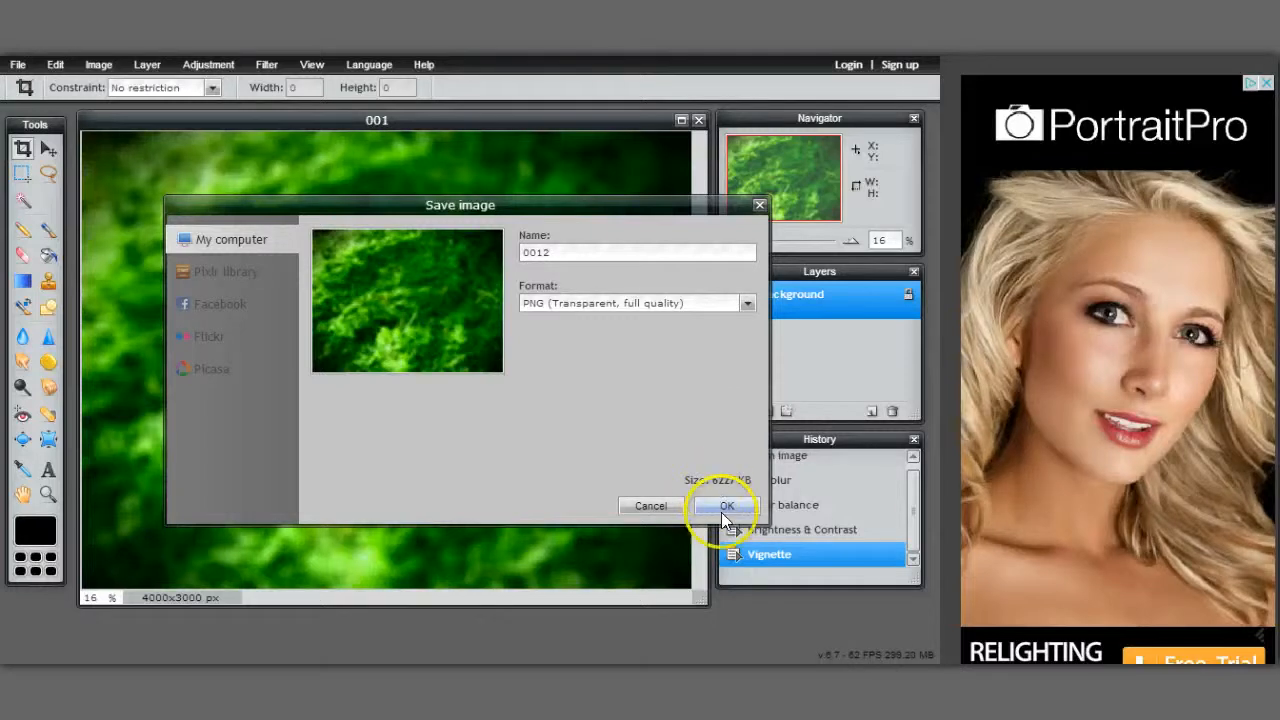
click(724, 507)
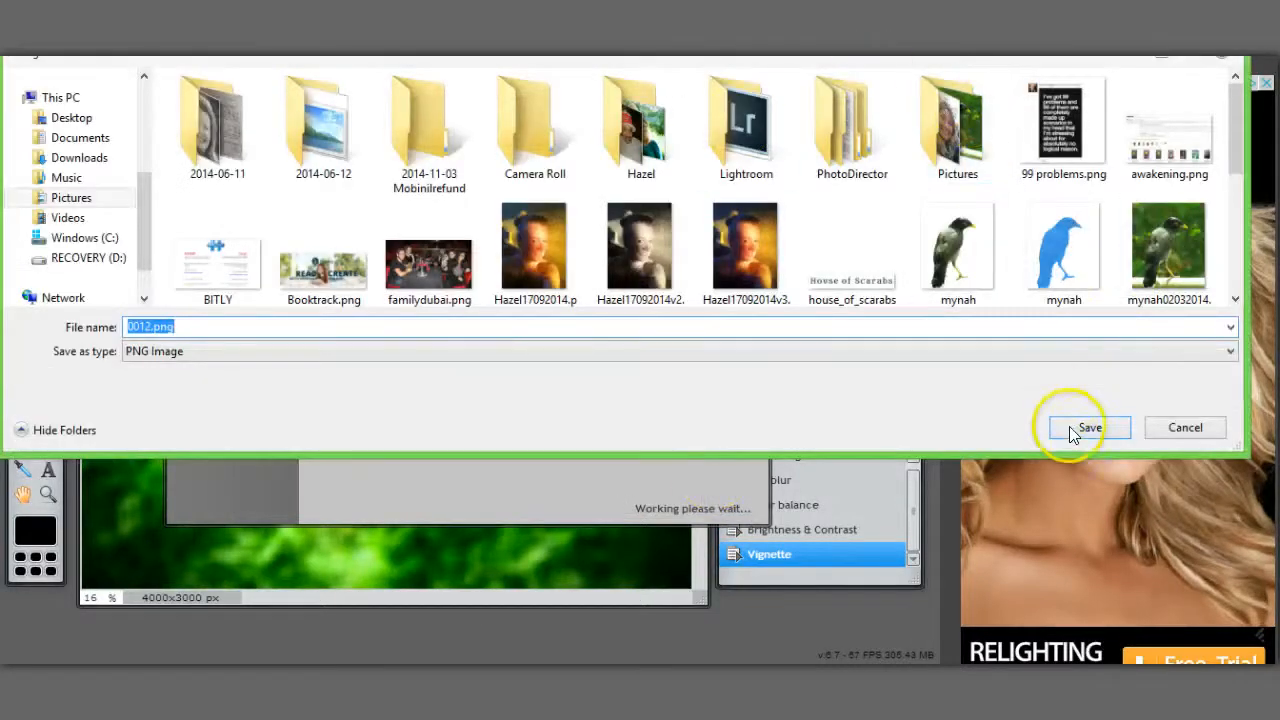
click(1078, 433)
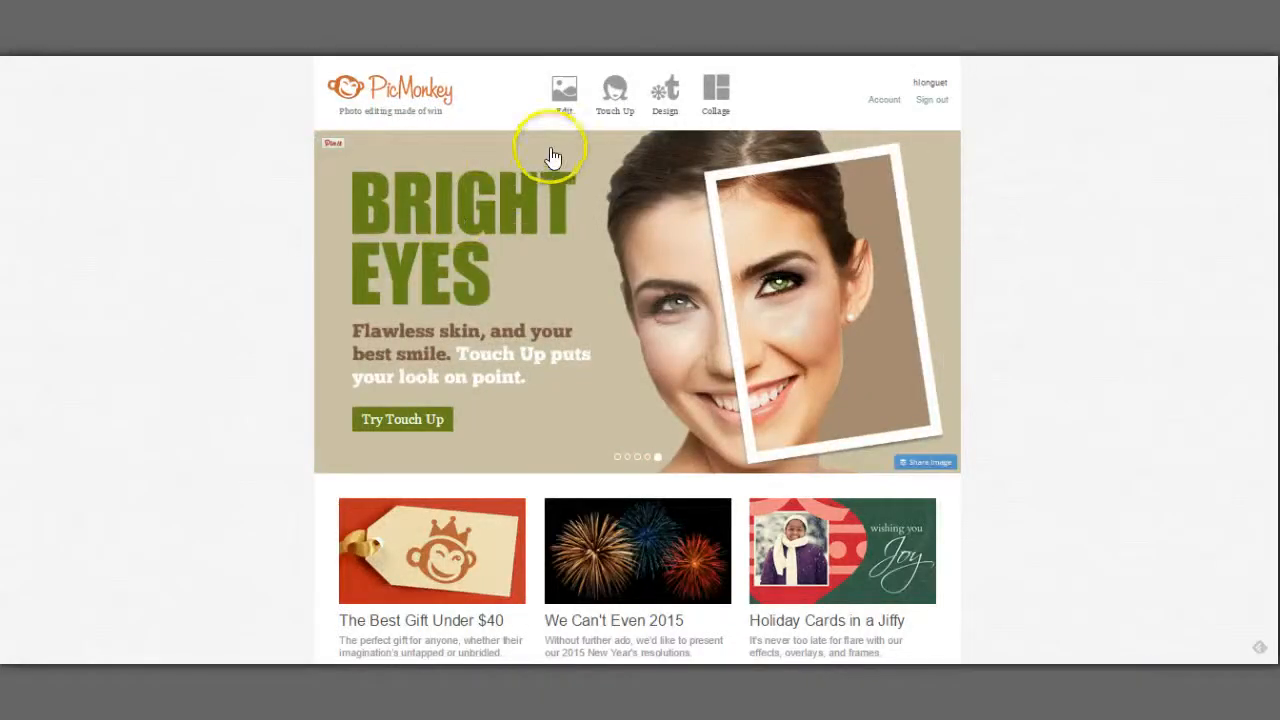
Open 0012.png from the computer's Pictures folder in PicMonkey's photo editor.
mouse_move(587, 125)
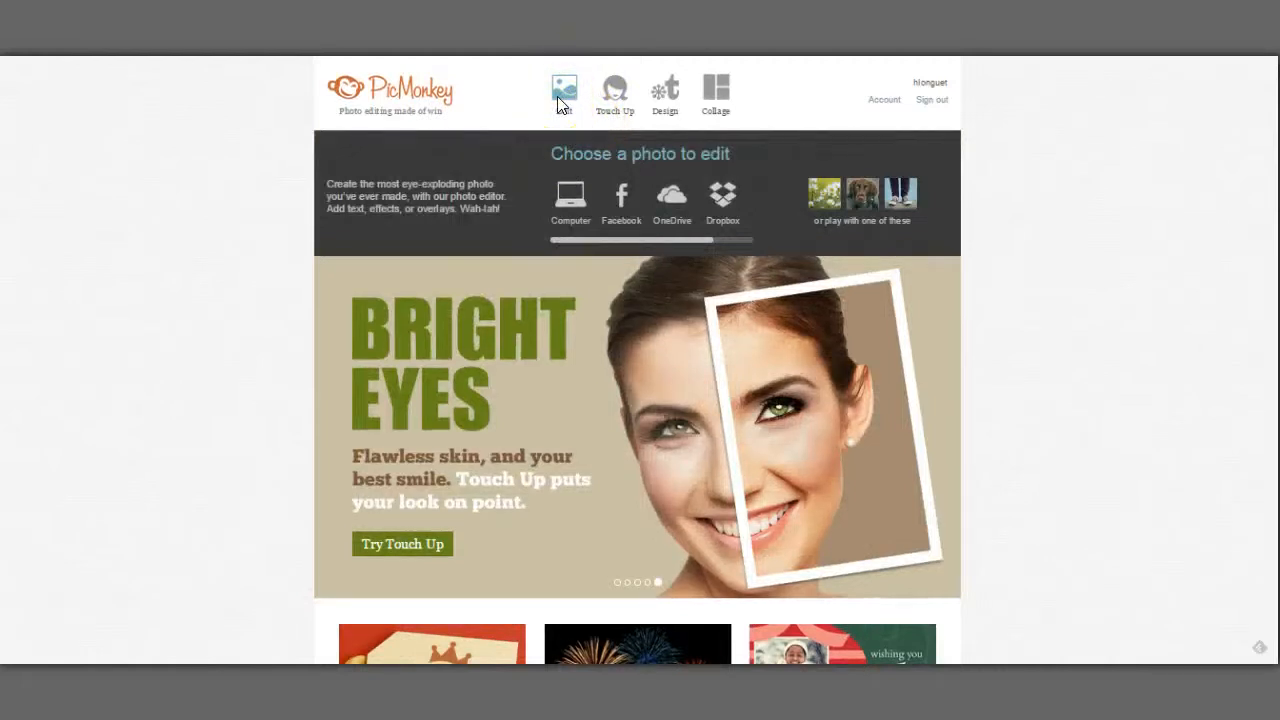
click(557, 96)
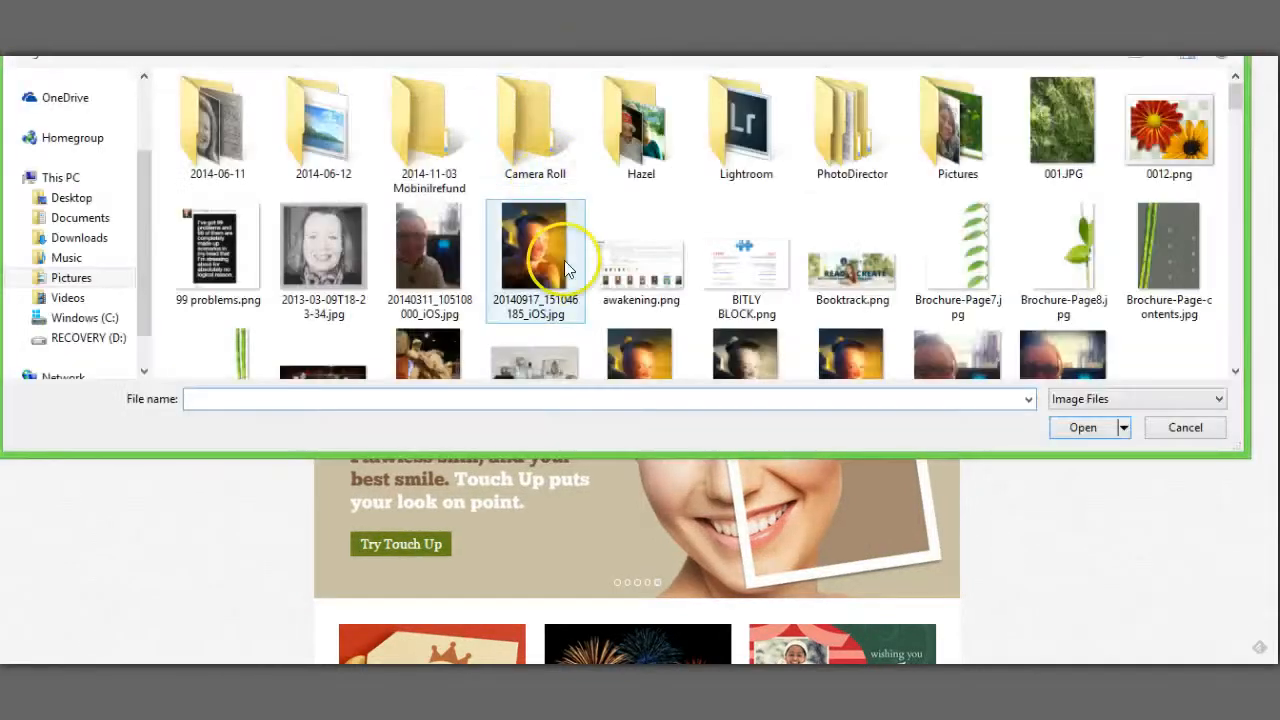
click(1166, 130)
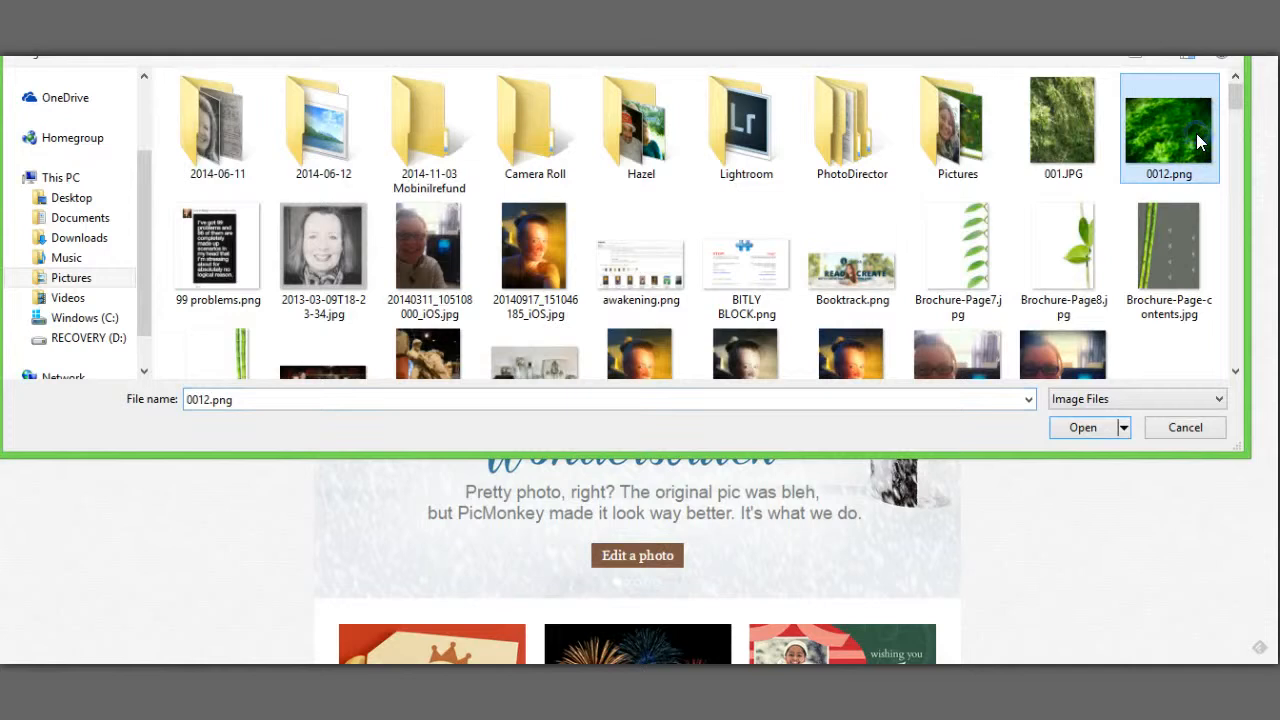
click(1085, 428)
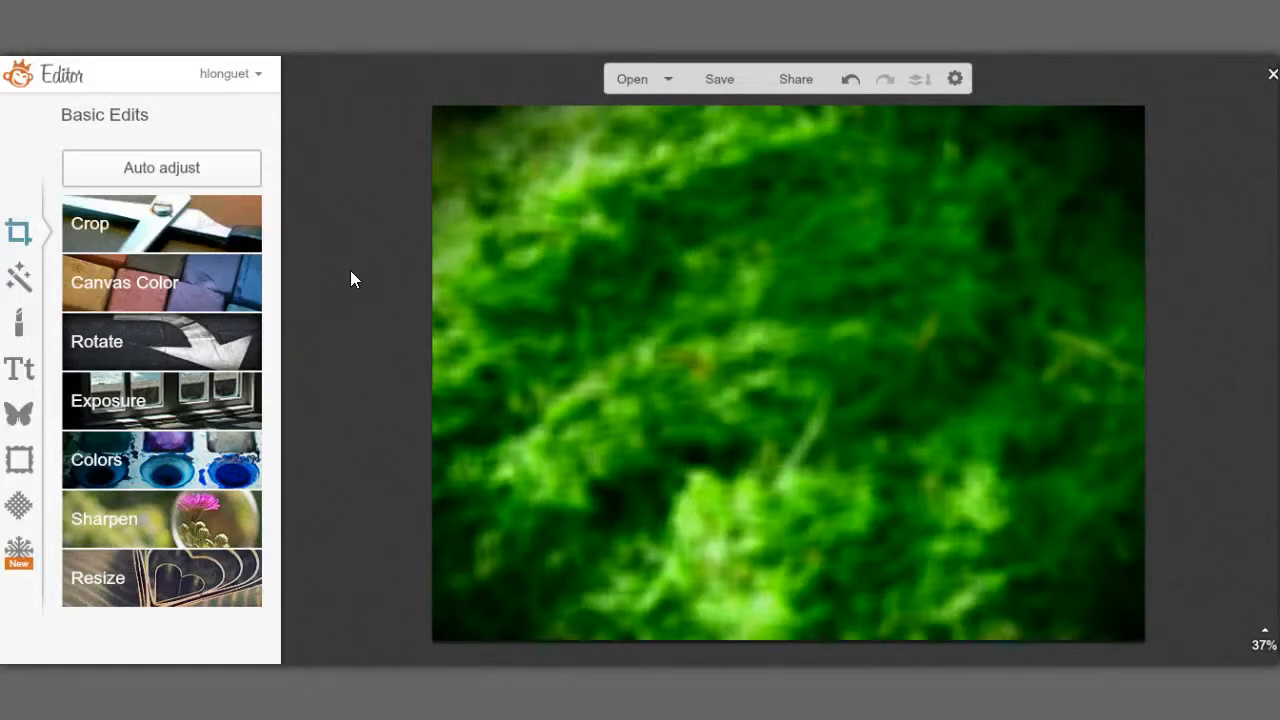
Add a black geometric rectangle overlay and stretch it into a full-height vertical band just right of the photo's center.
click(16, 416)
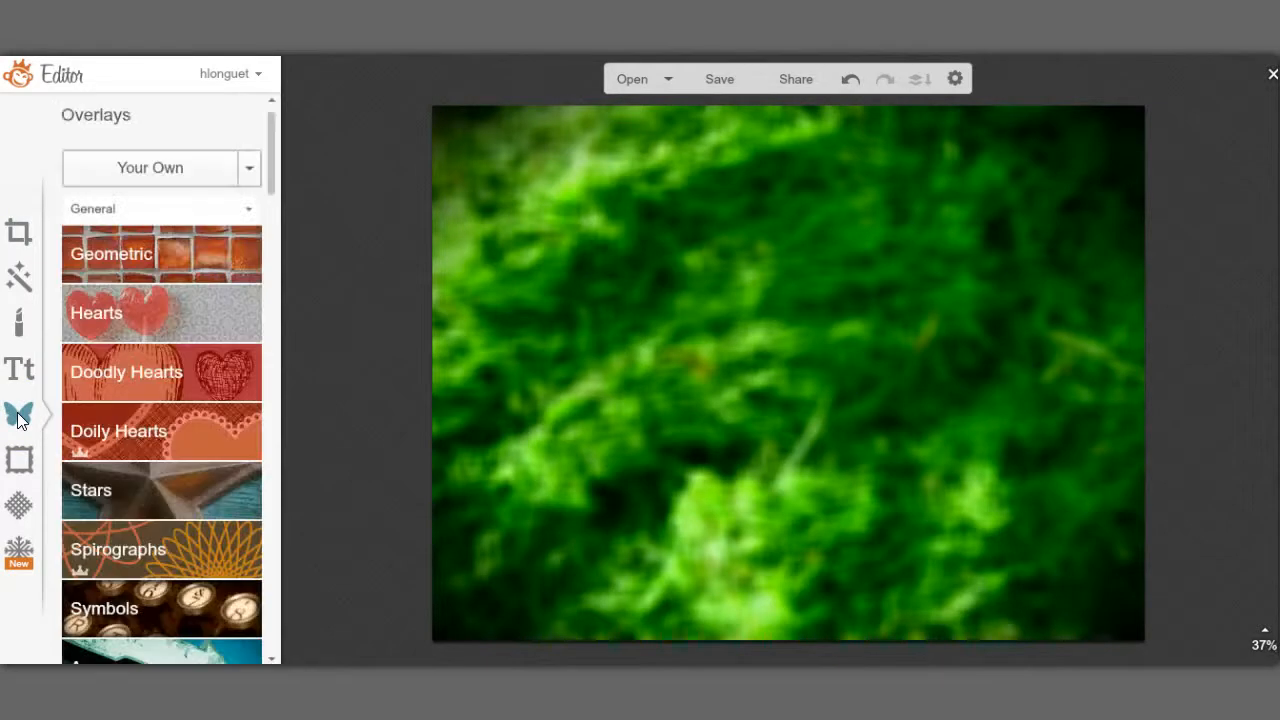
click(136, 254)
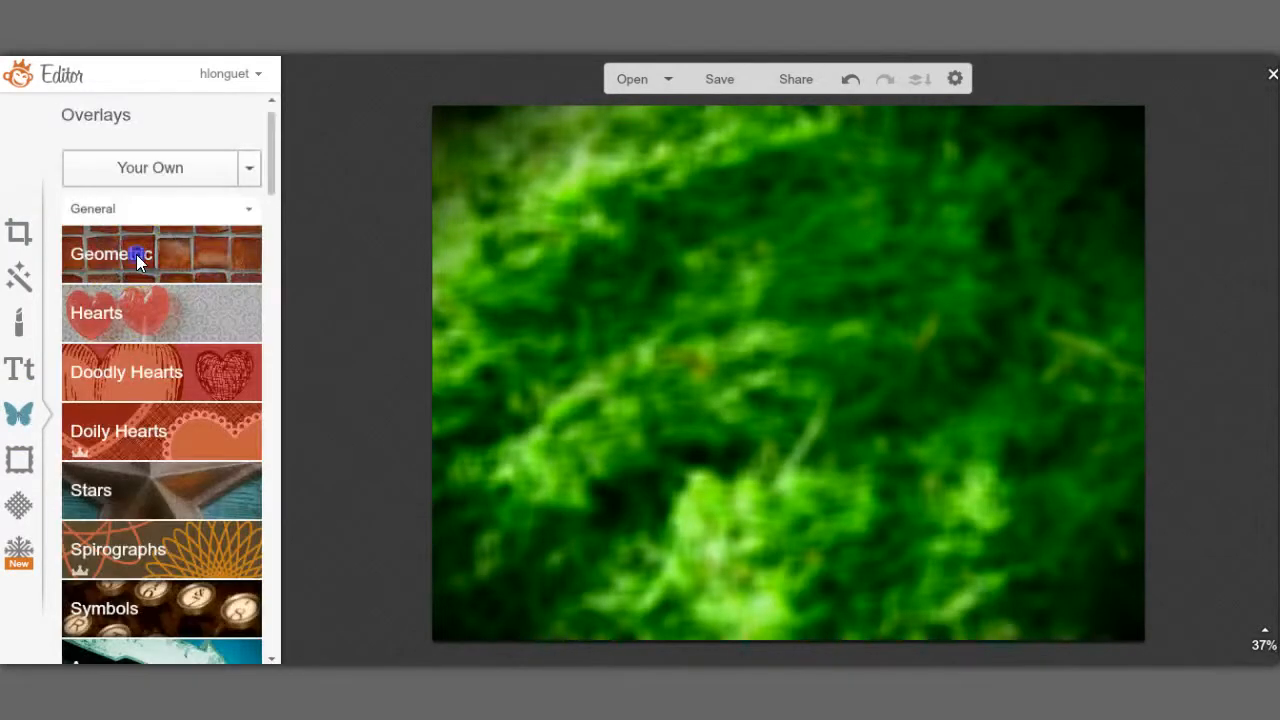
click(88, 308)
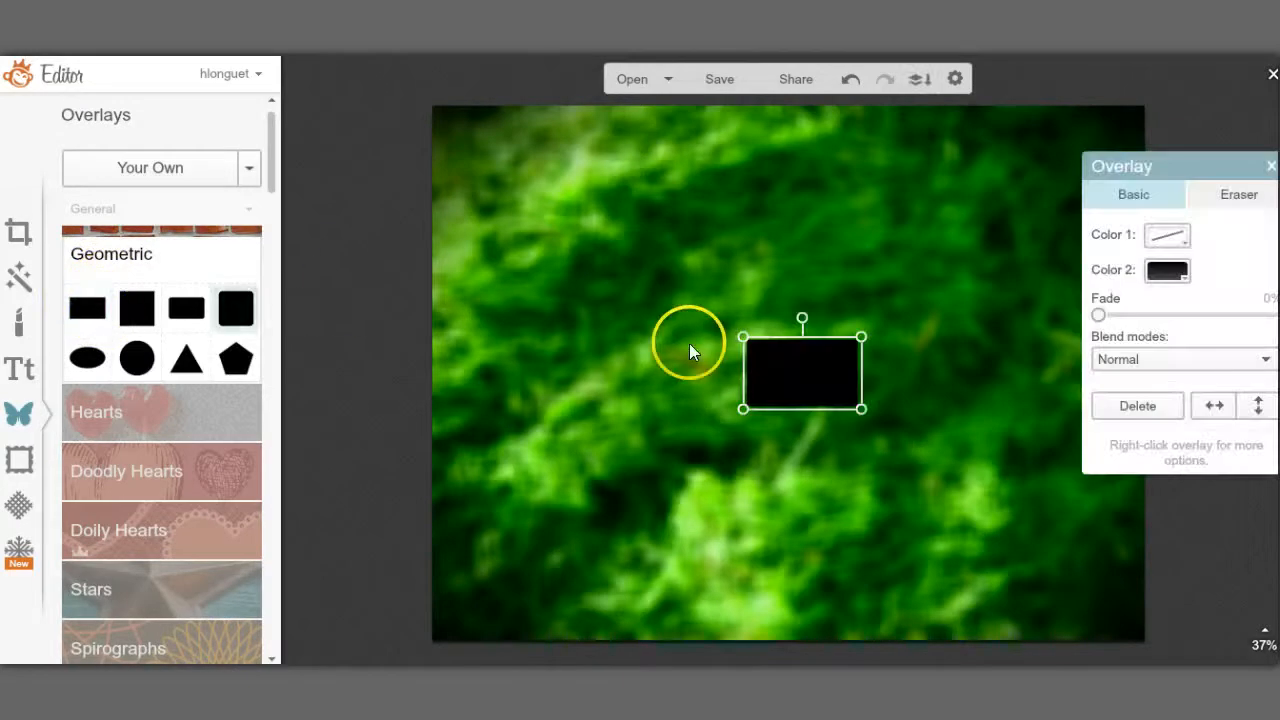
drag(737, 378, 667, 381)
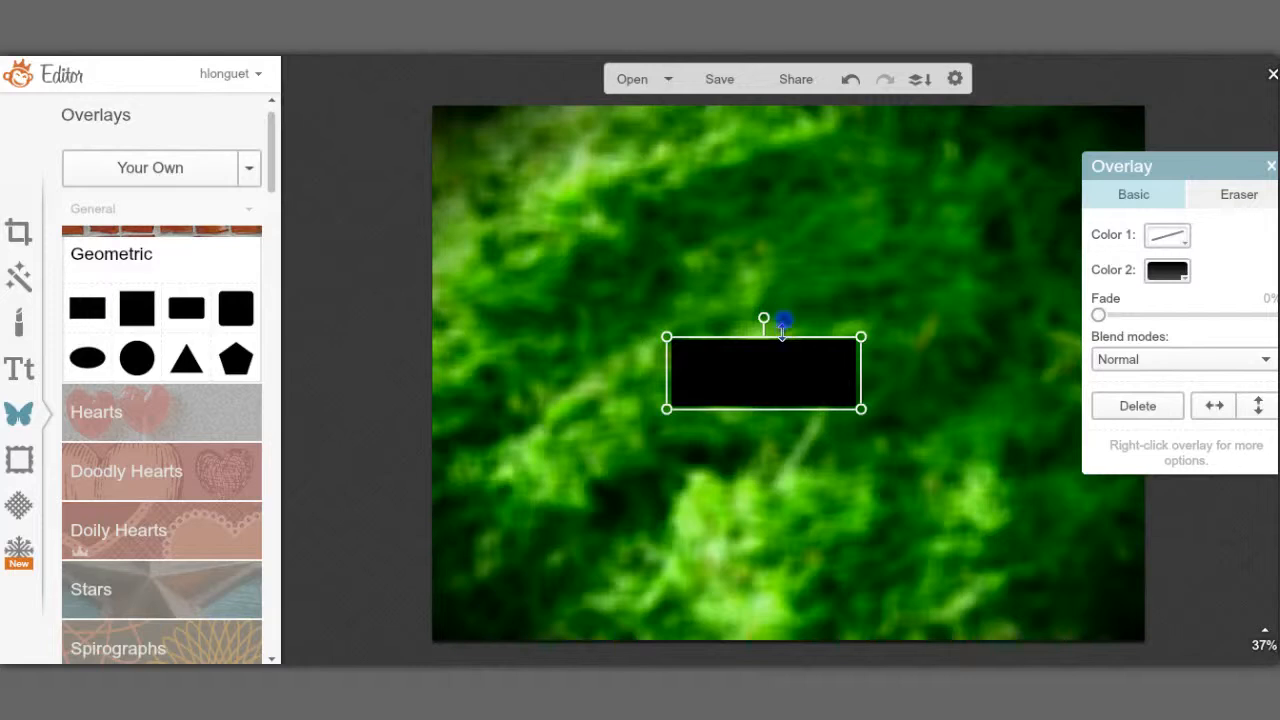
drag(775, 337, 782, 122)
drag(856, 201, 1058, 197)
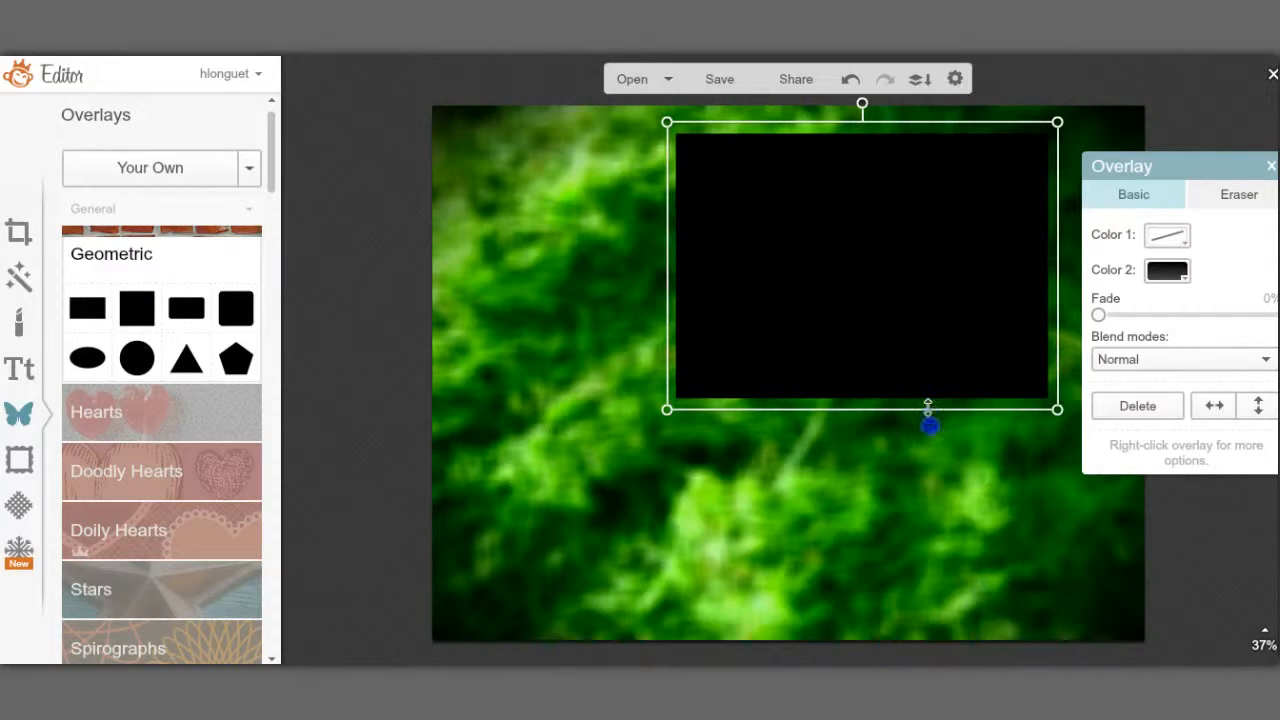
drag(928, 407, 935, 664)
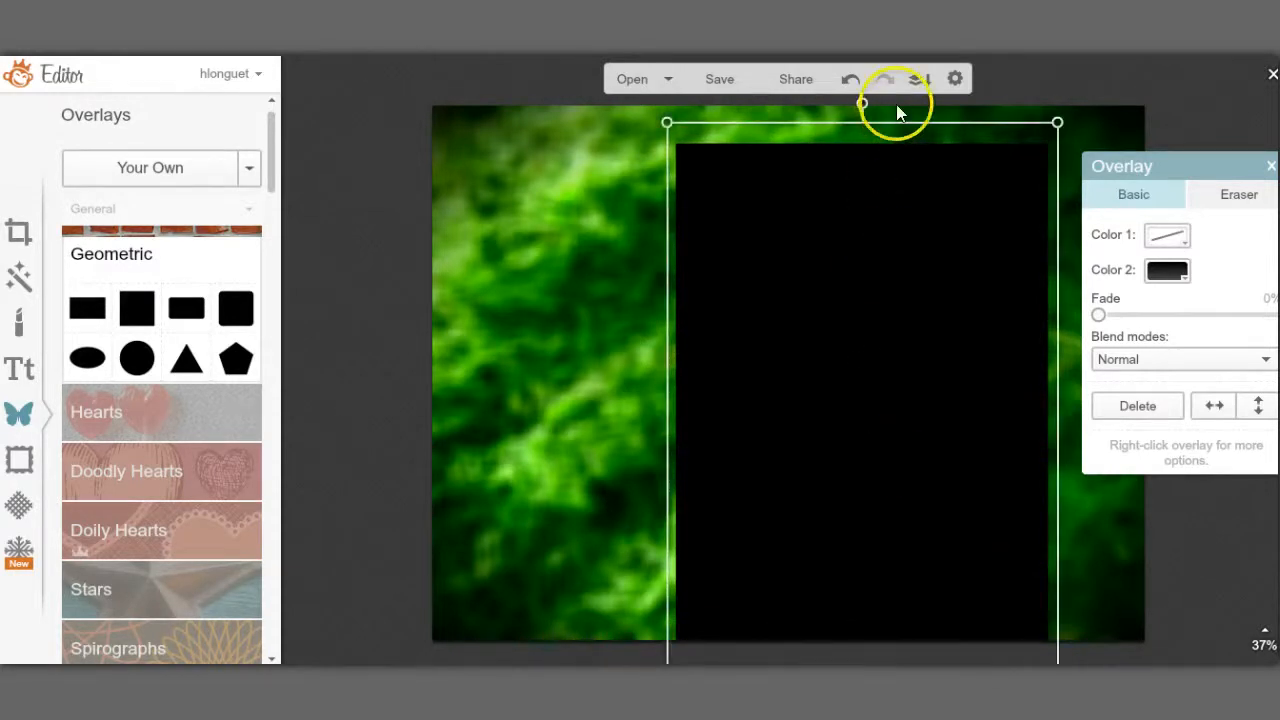
drag(896, 115, 893, 61)
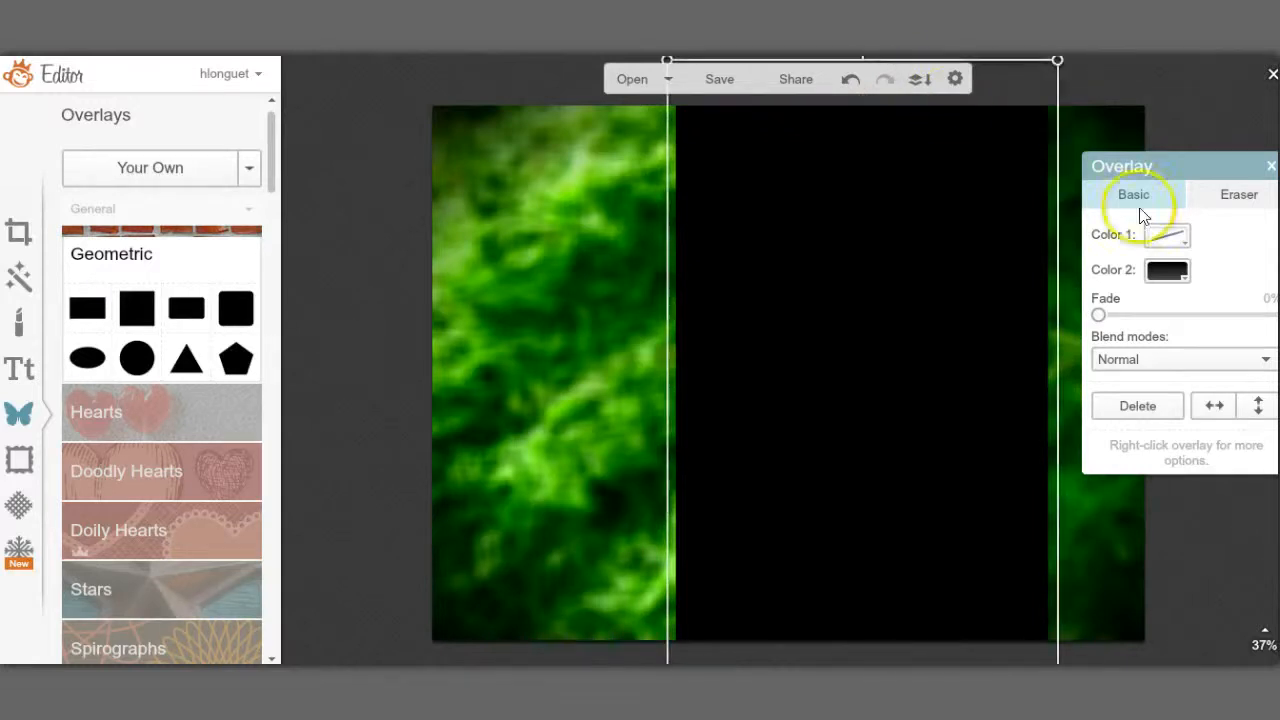
Set the black rectangle overlay's fade to 39% and deselect it.
drag(1104, 316, 1166, 316)
click(1209, 488)
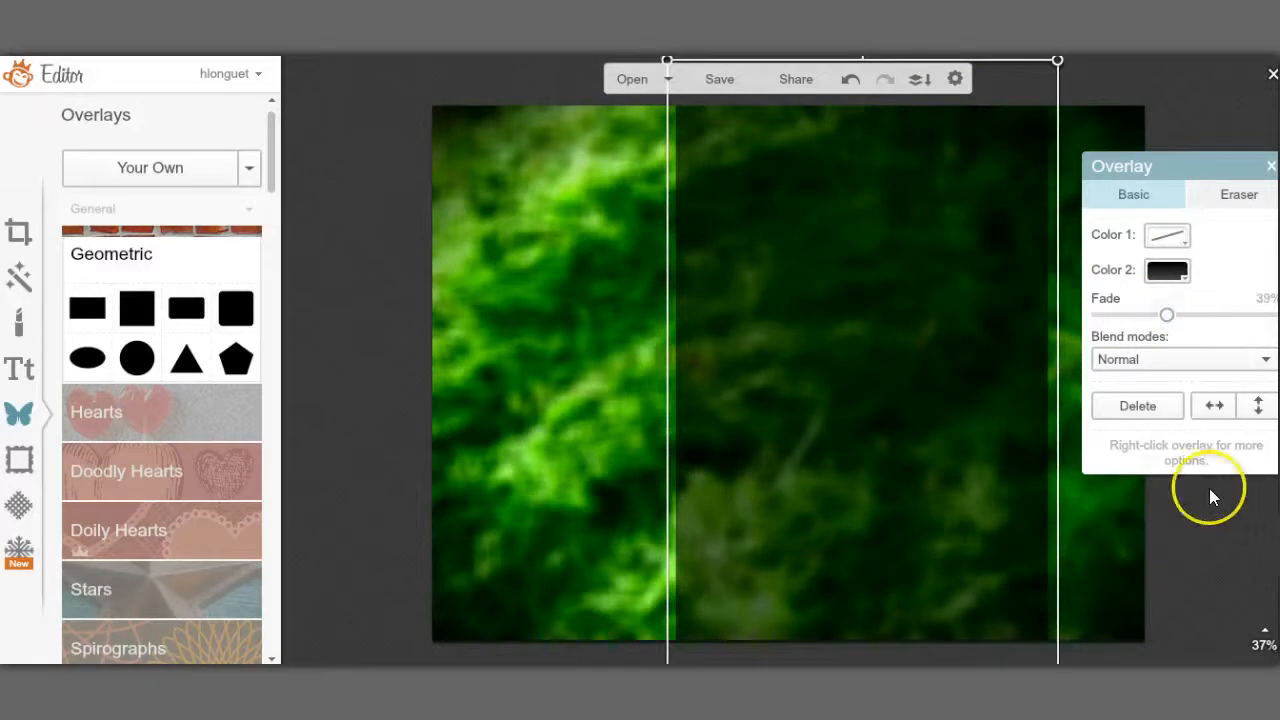
click(1208, 544)
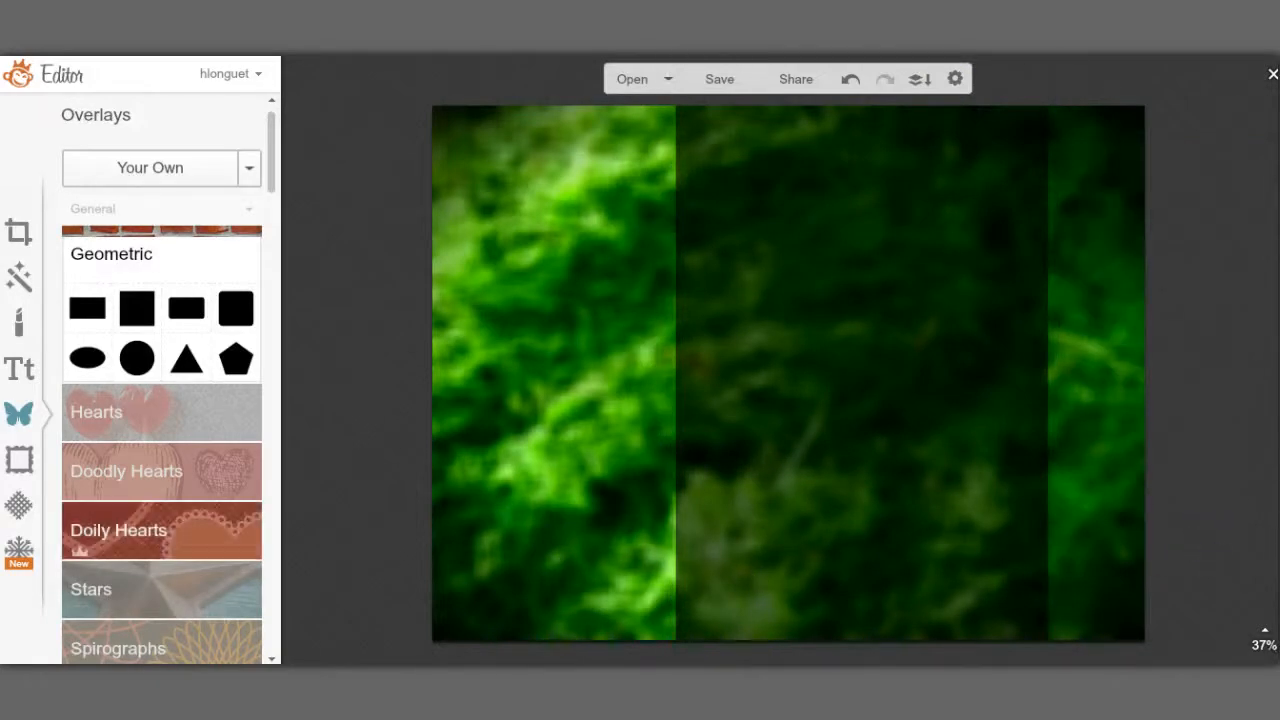
Add a text box reading "3 Quick and Simple" in the EcuyerDAX font over the dark band.
click(19, 366)
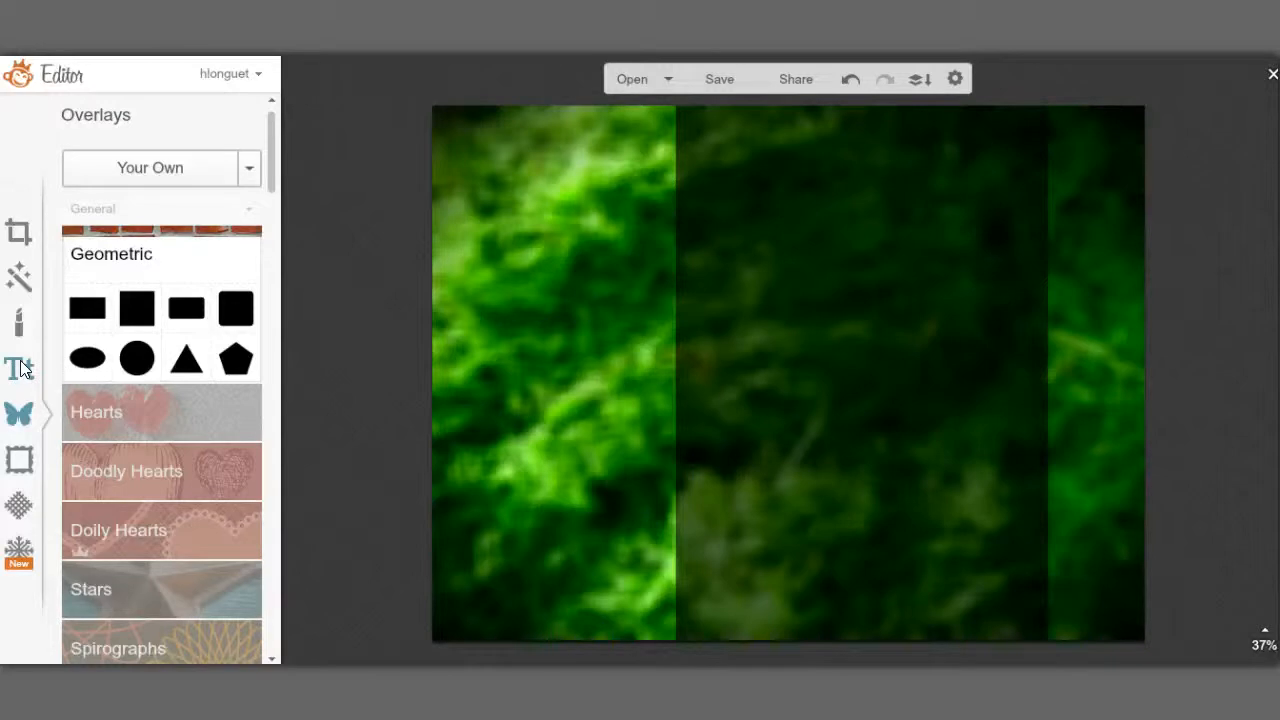
click(22, 368)
click(117, 362)
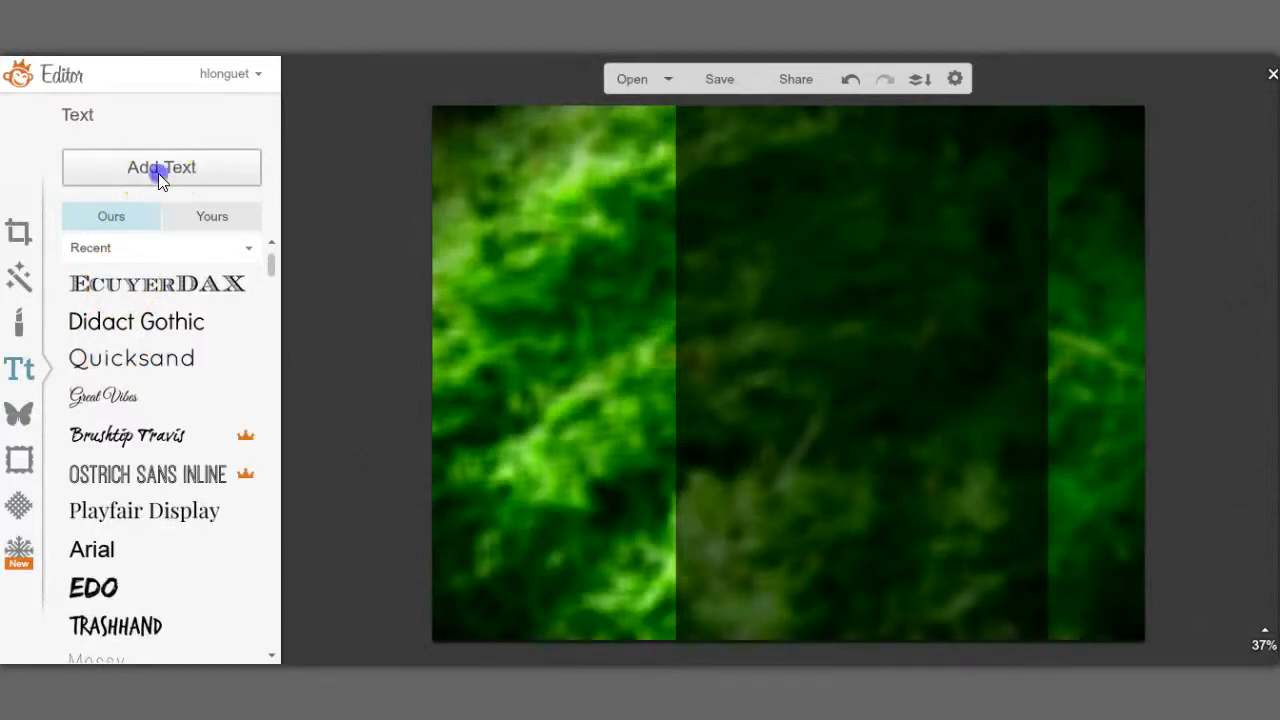
click(546, 231)
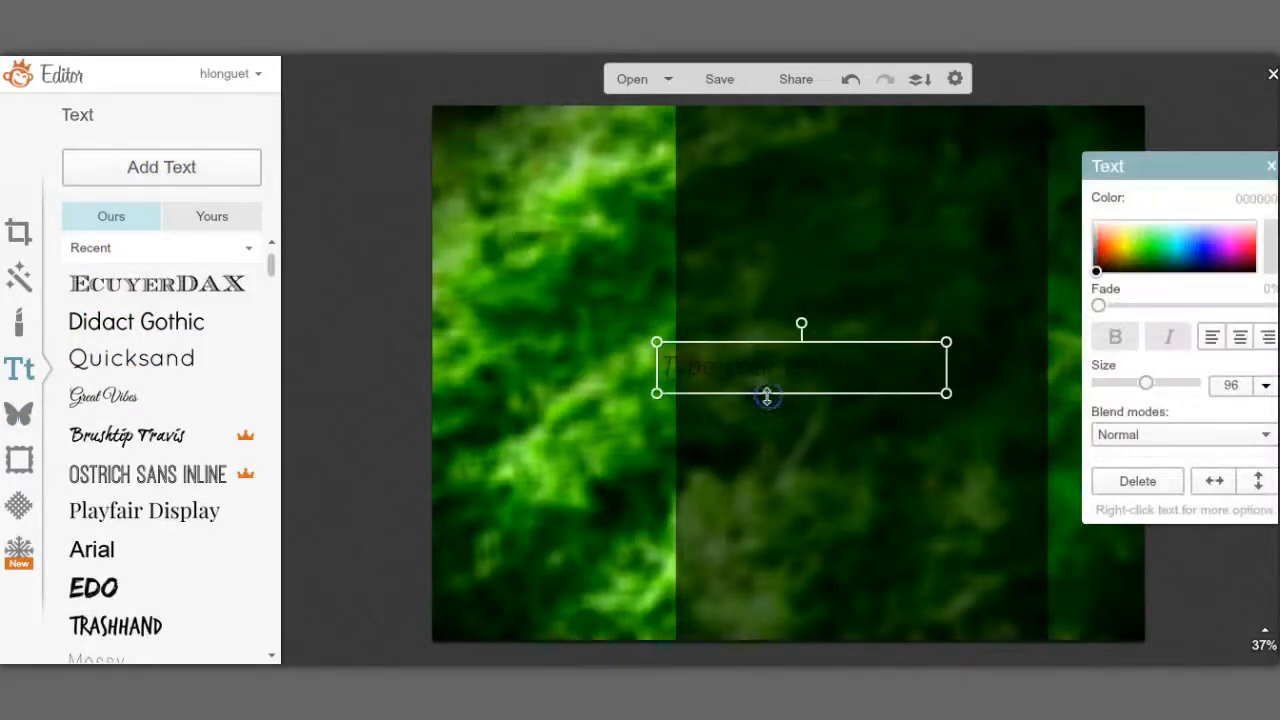
click(763, 368)
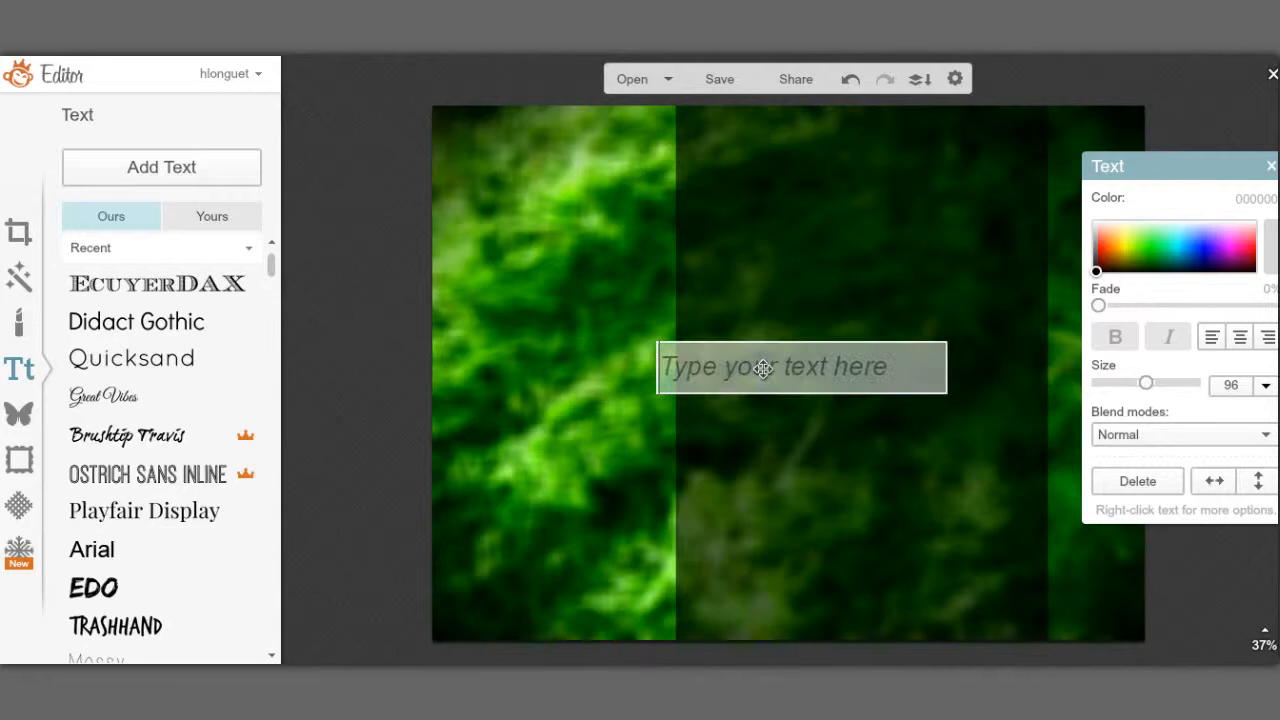
text(3)
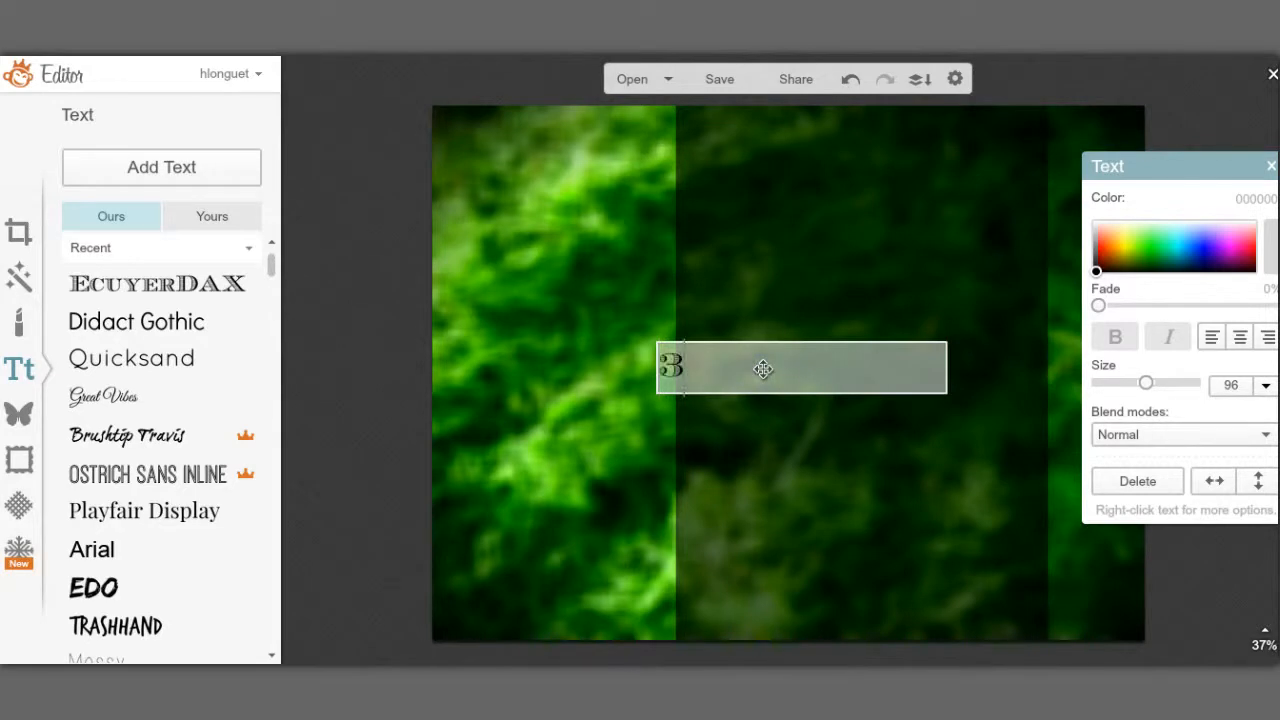
text( Quick)
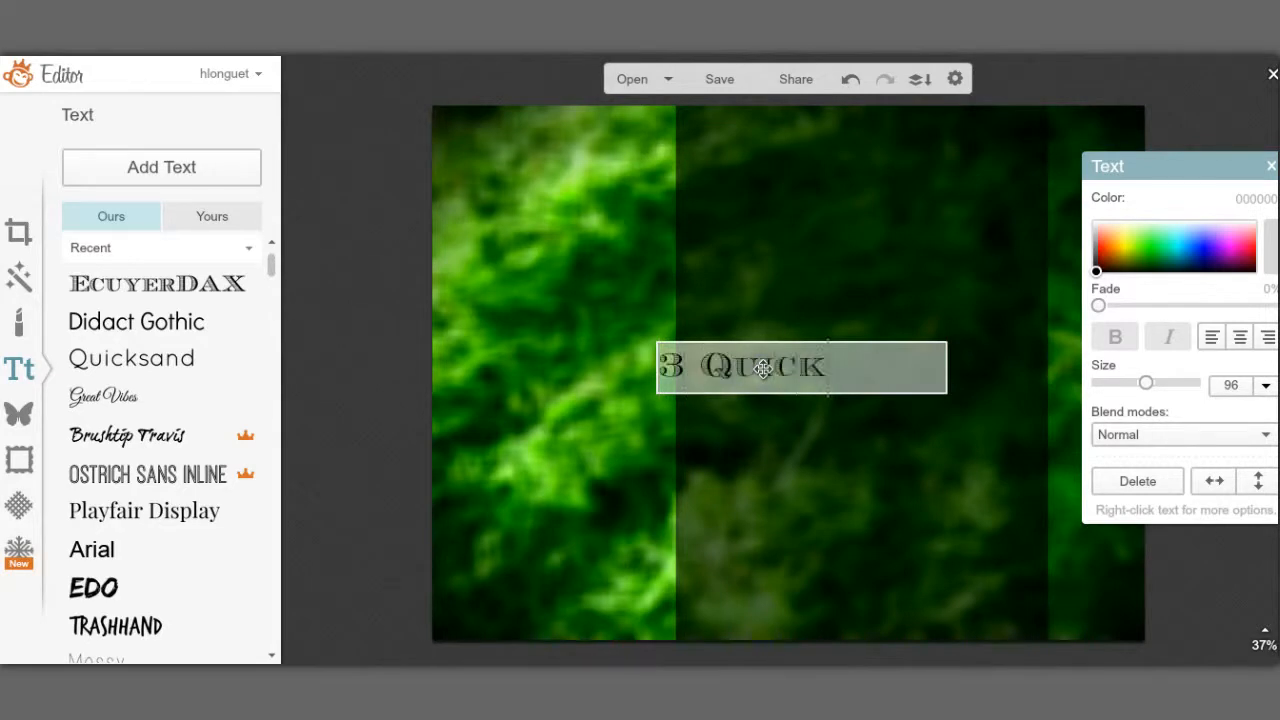
text( and Simp)
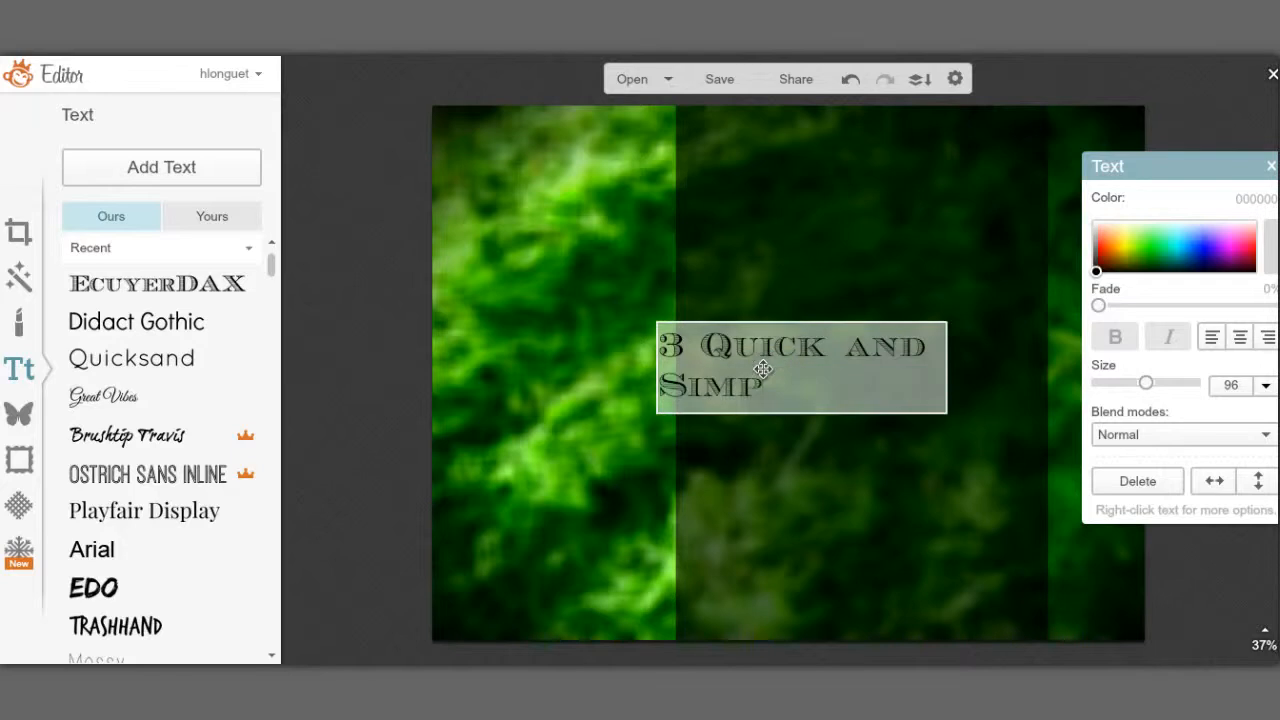
text(le)
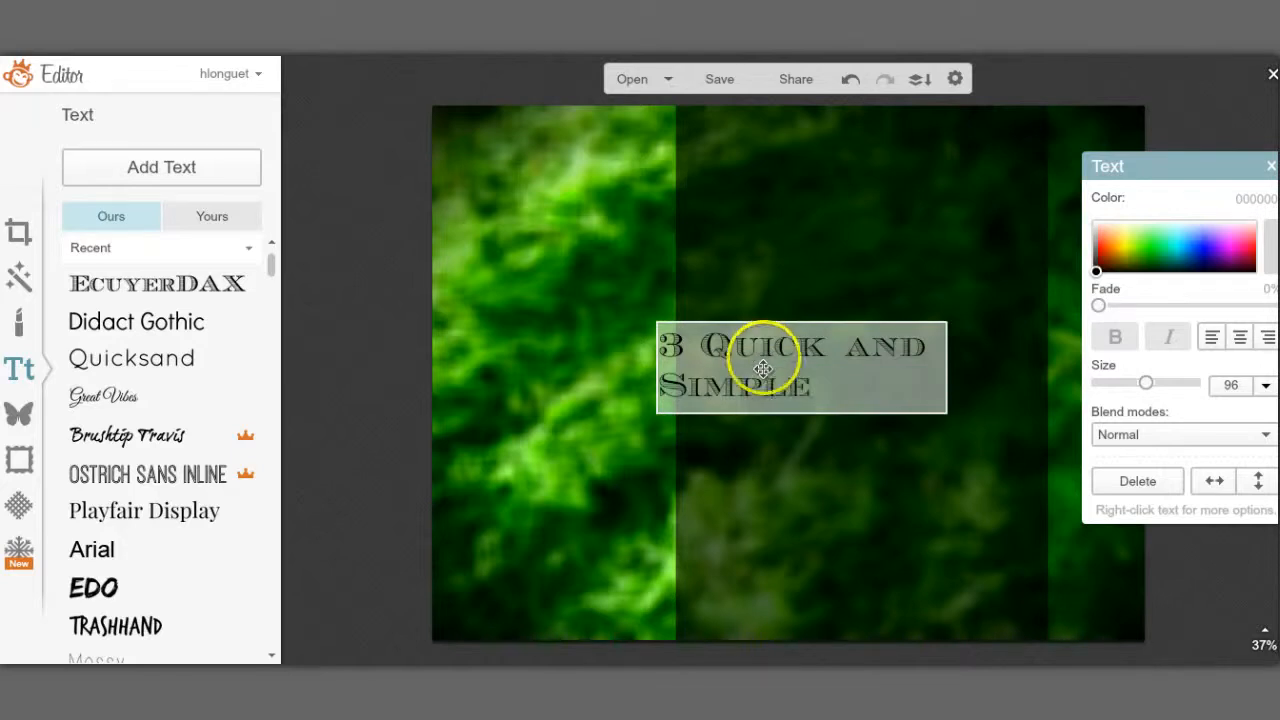
Select the whole "3 Quick and Simple" text and color it pale green (d5ffcd).
drag(779, 340, 752, 316)
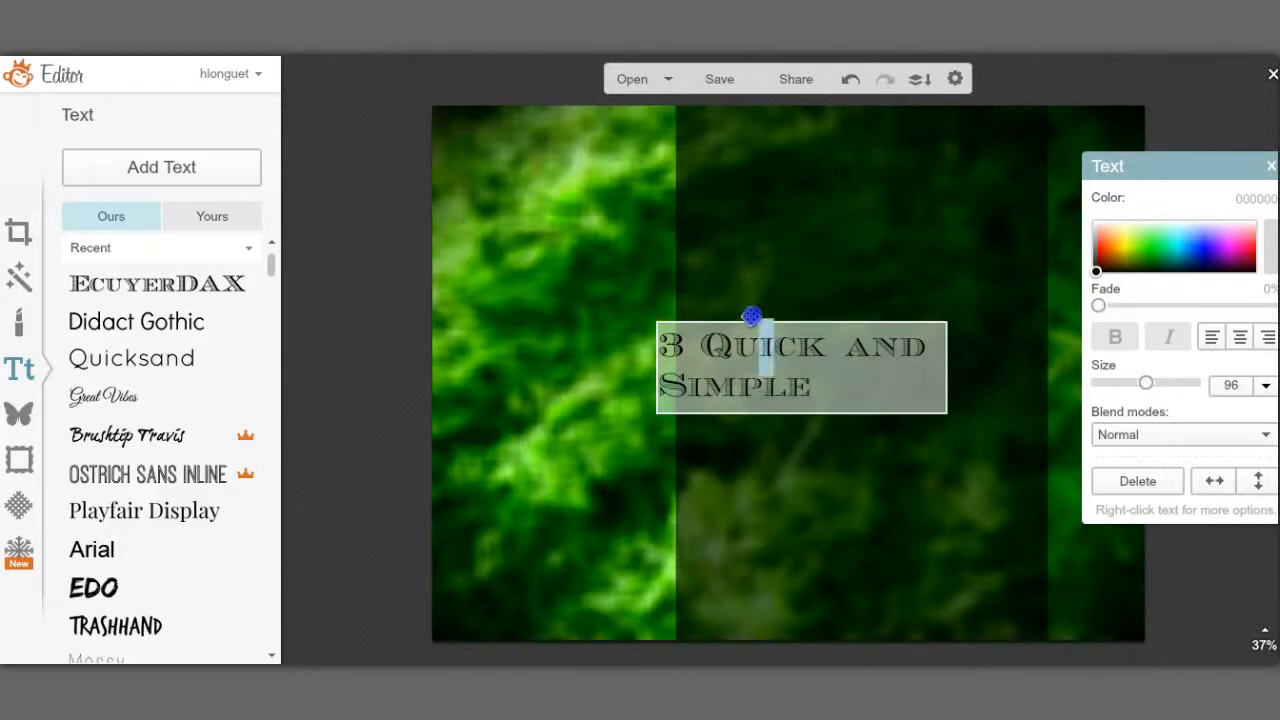
click(632, 342)
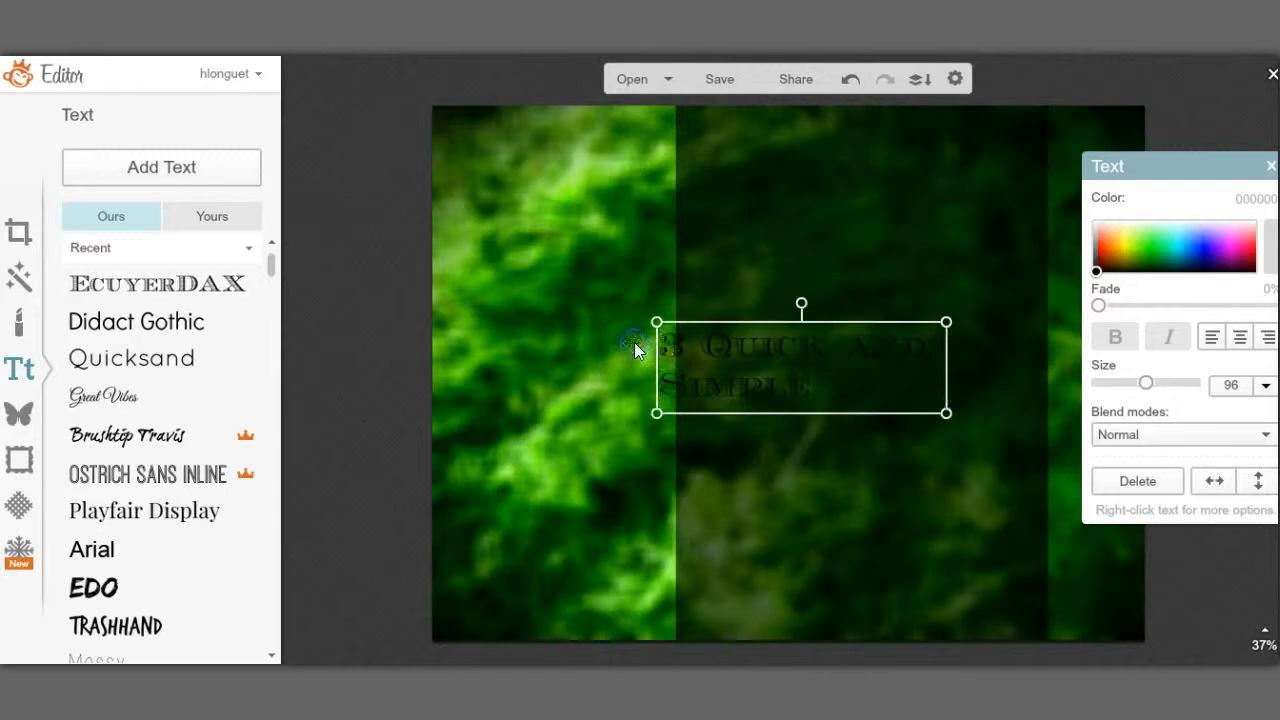
double_click(661, 343)
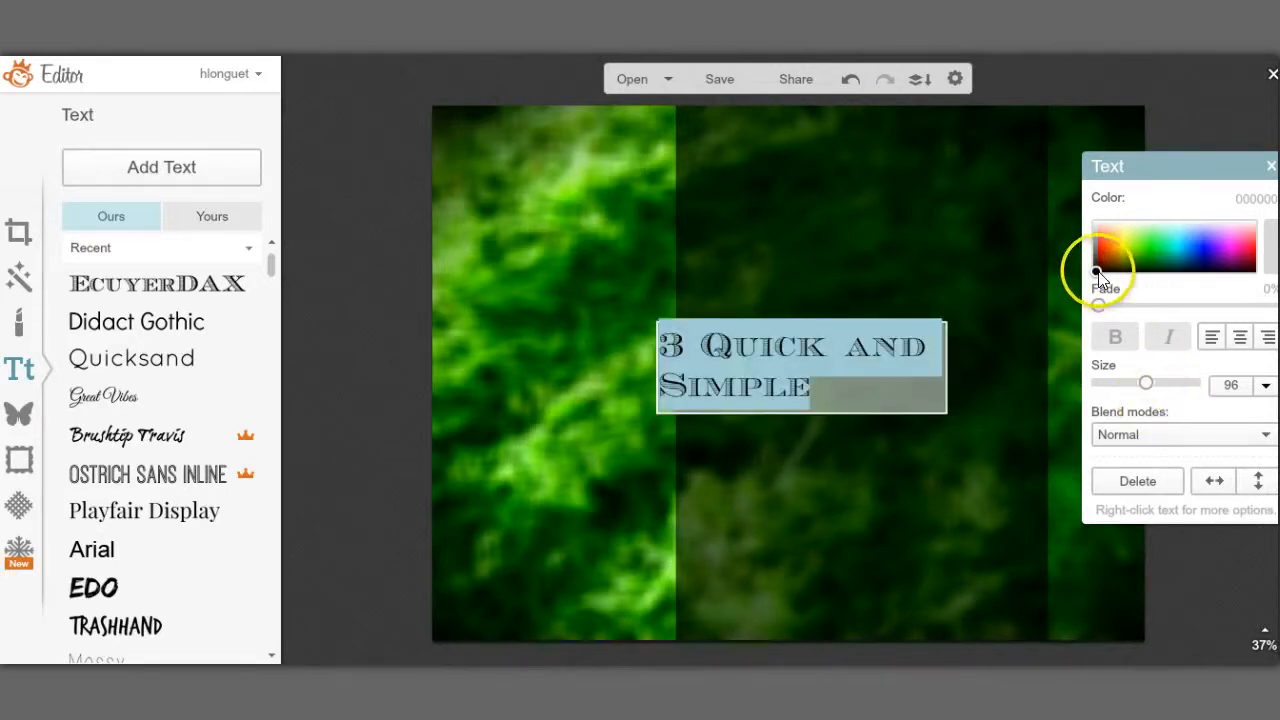
drag(1099, 270, 1096, 206)
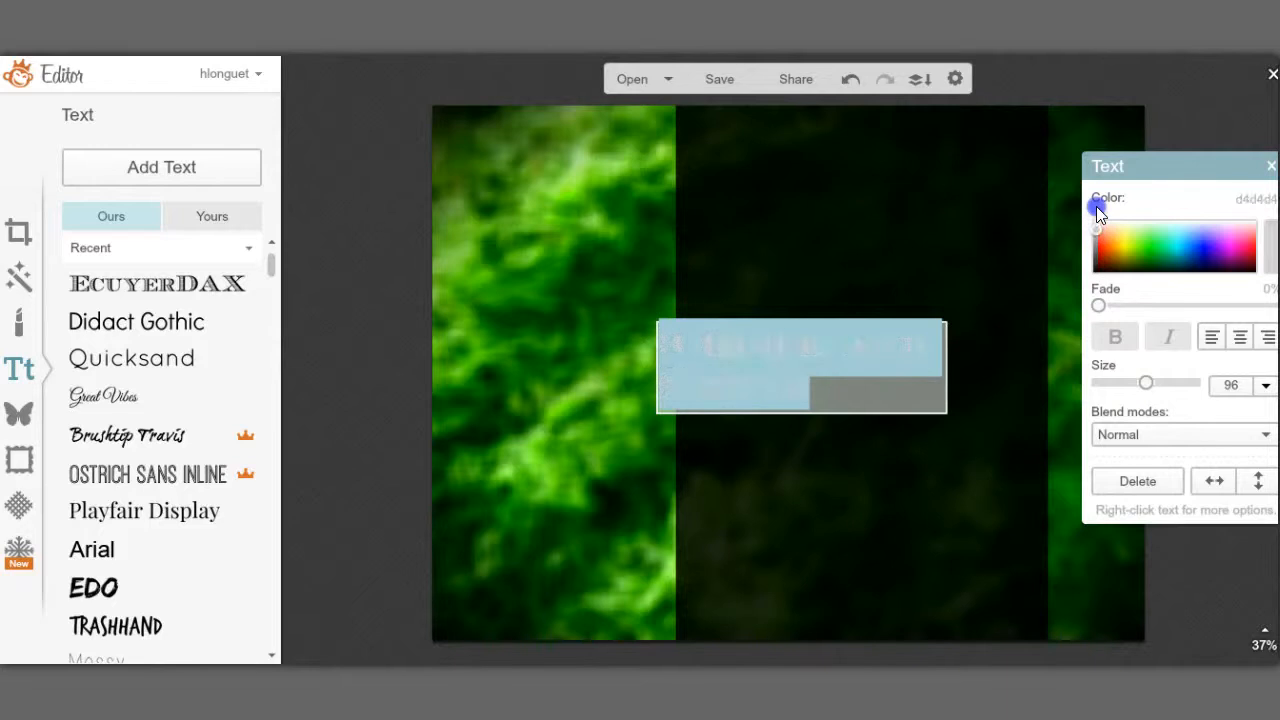
click(1147, 227)
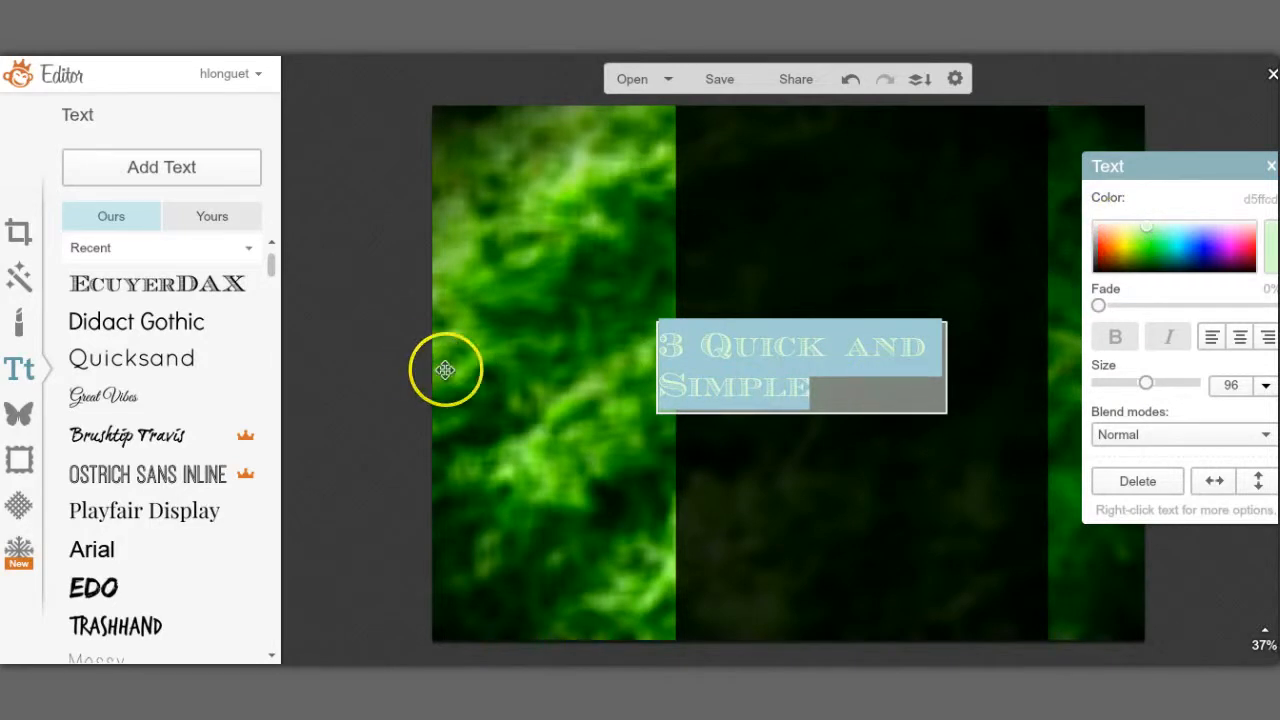
Set the title text's size to 152.
mouse_move(1147, 382)
mouse_down()
mouse_move(1175, 386)
mouse_move(1162, 385)
mouse_up()
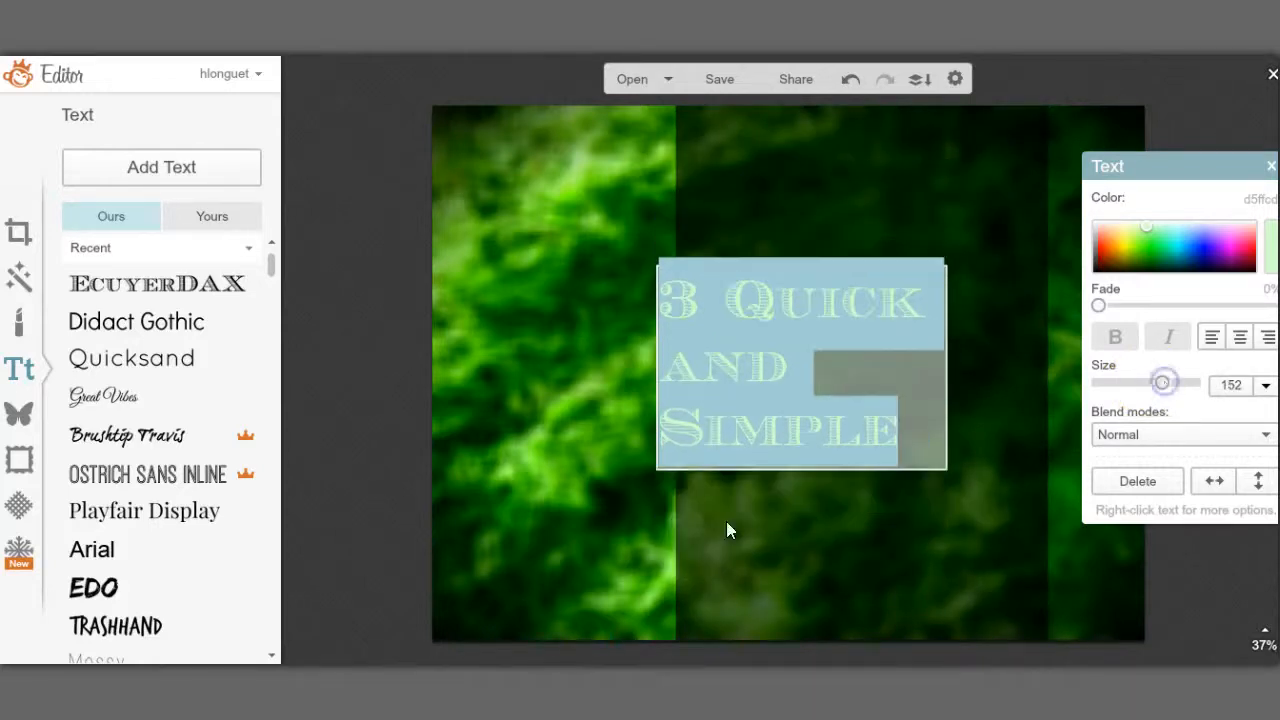
click(940, 353)
click(504, 373)
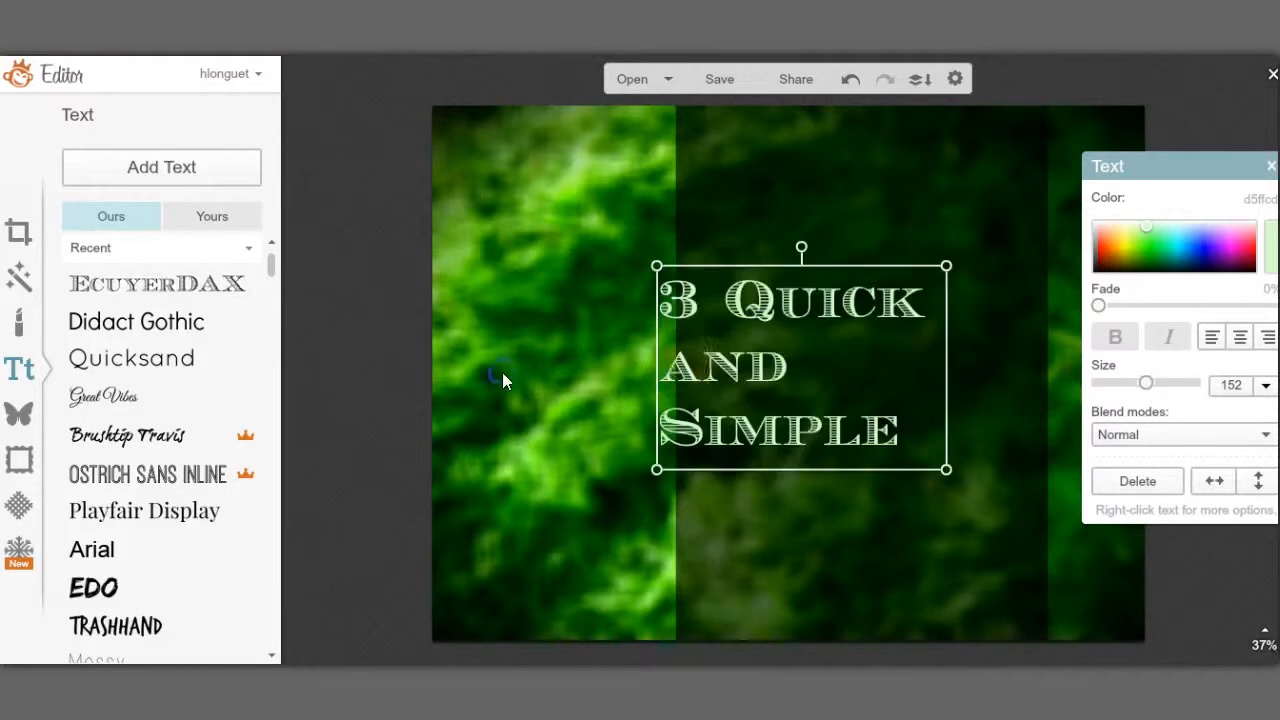
Fit the title's text box to the width of the dark band and center-align the text.
drag(948, 350, 1049, 334)
click(650, 370)
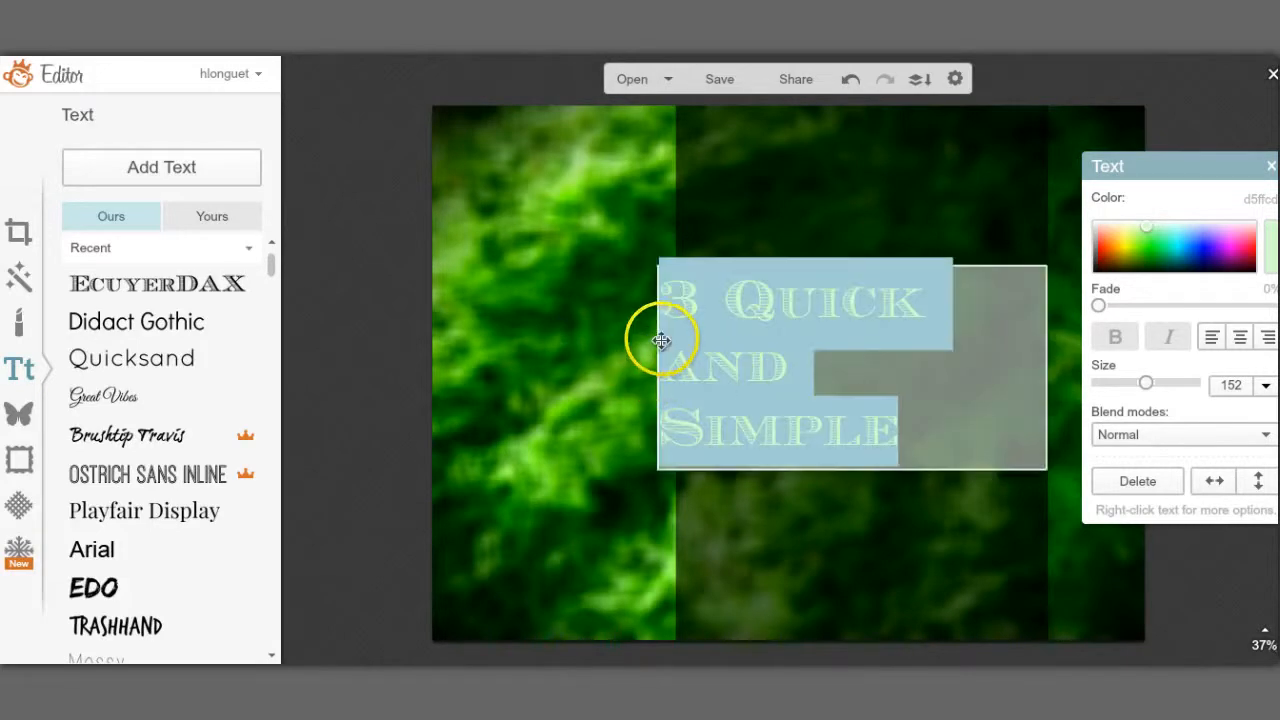
click(661, 341)
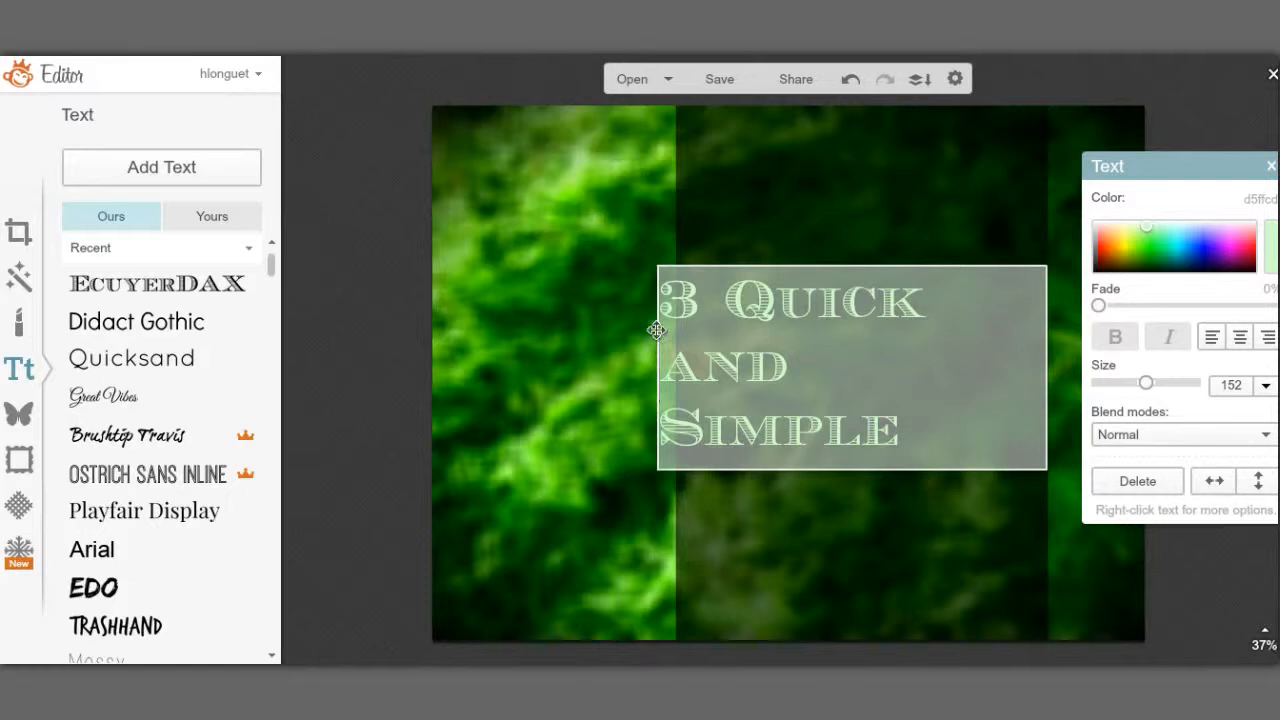
click(657, 327)
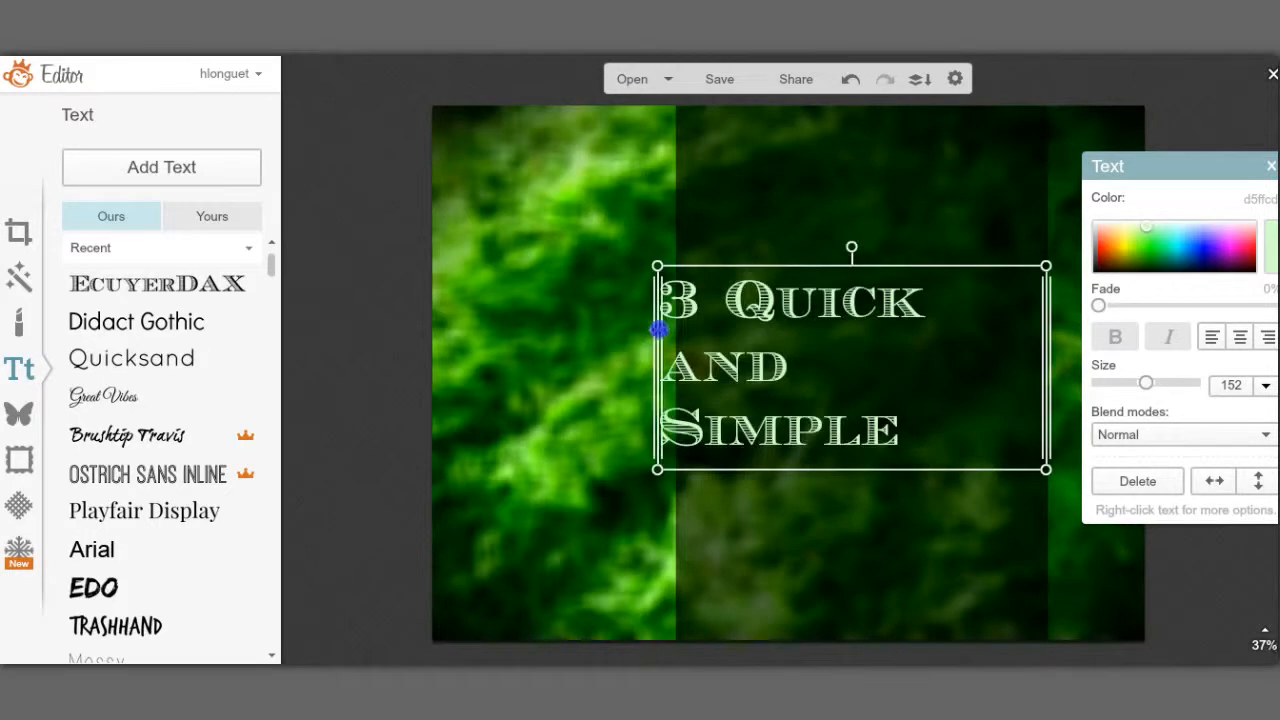
drag(658, 328, 677, 330)
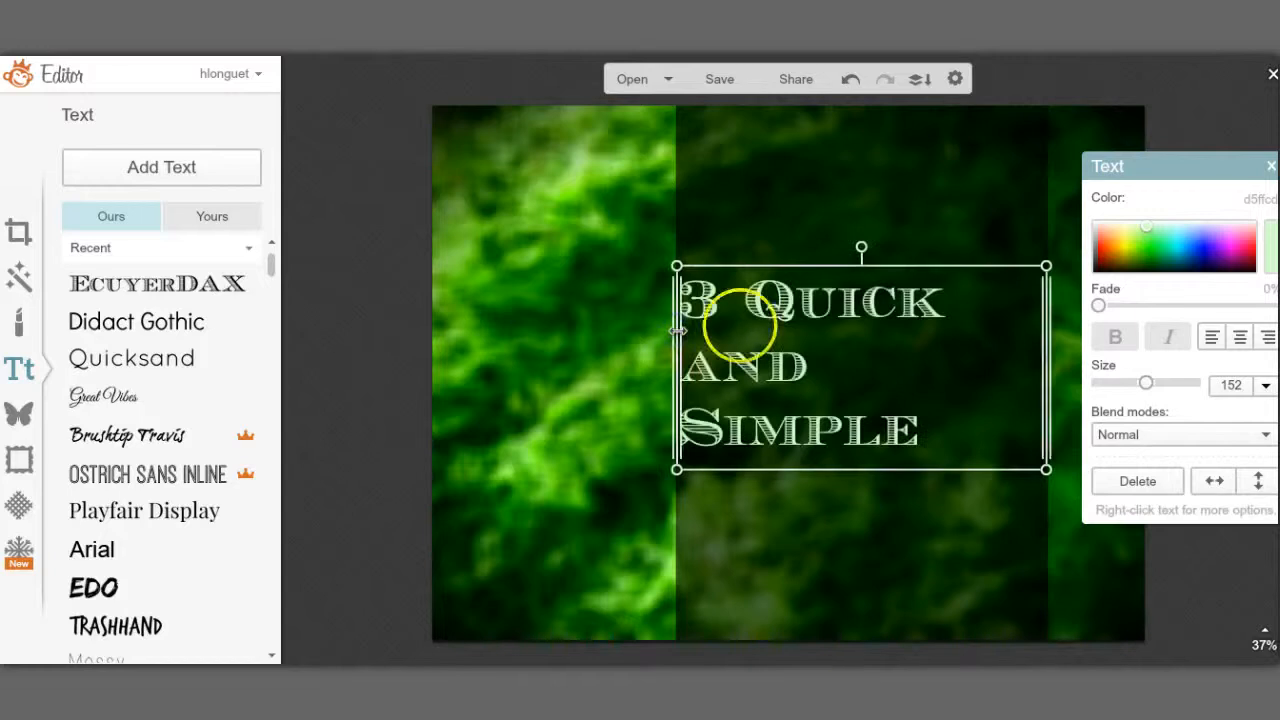
click(1240, 335)
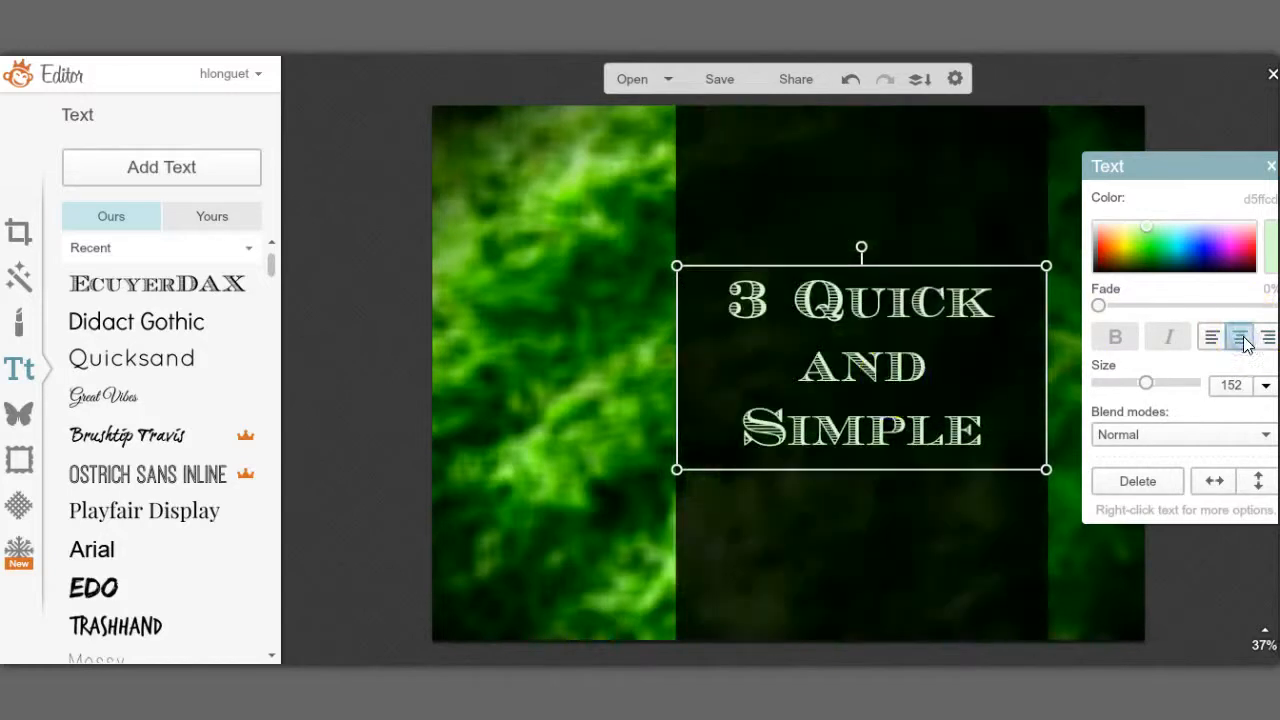
double_click(929, 366)
click(924, 366)
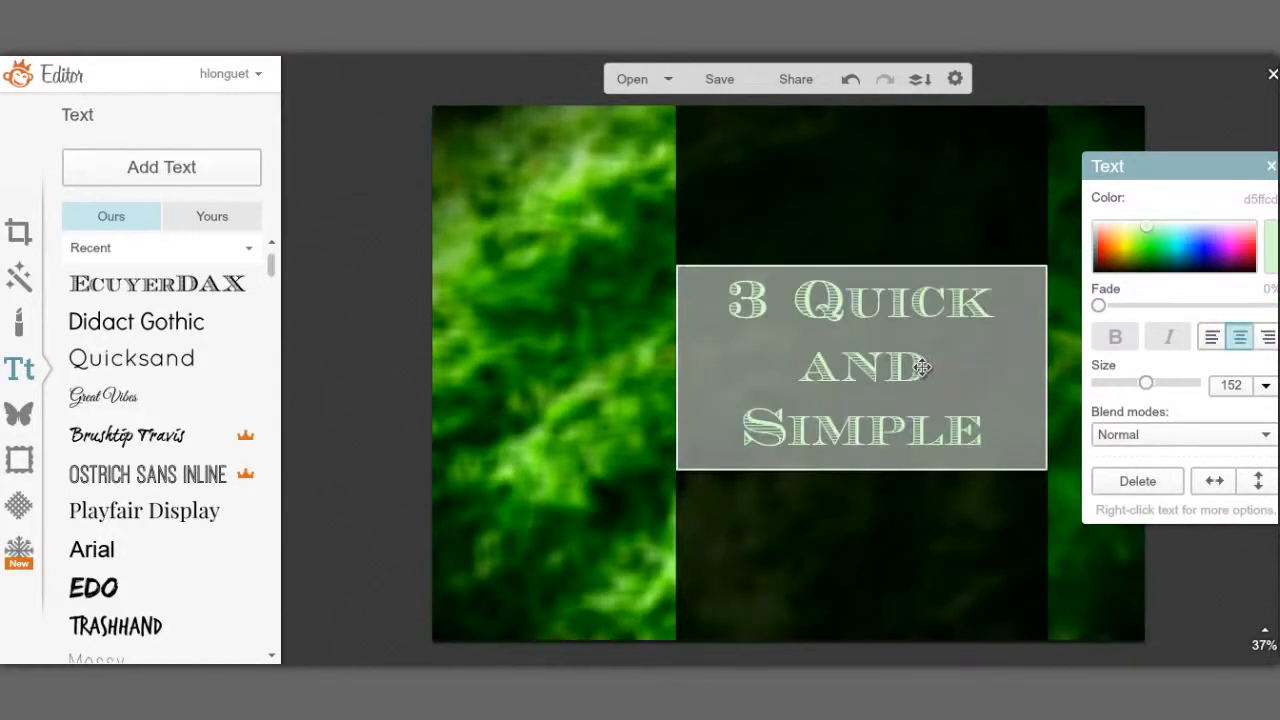
click(895, 382)
key(Delete)
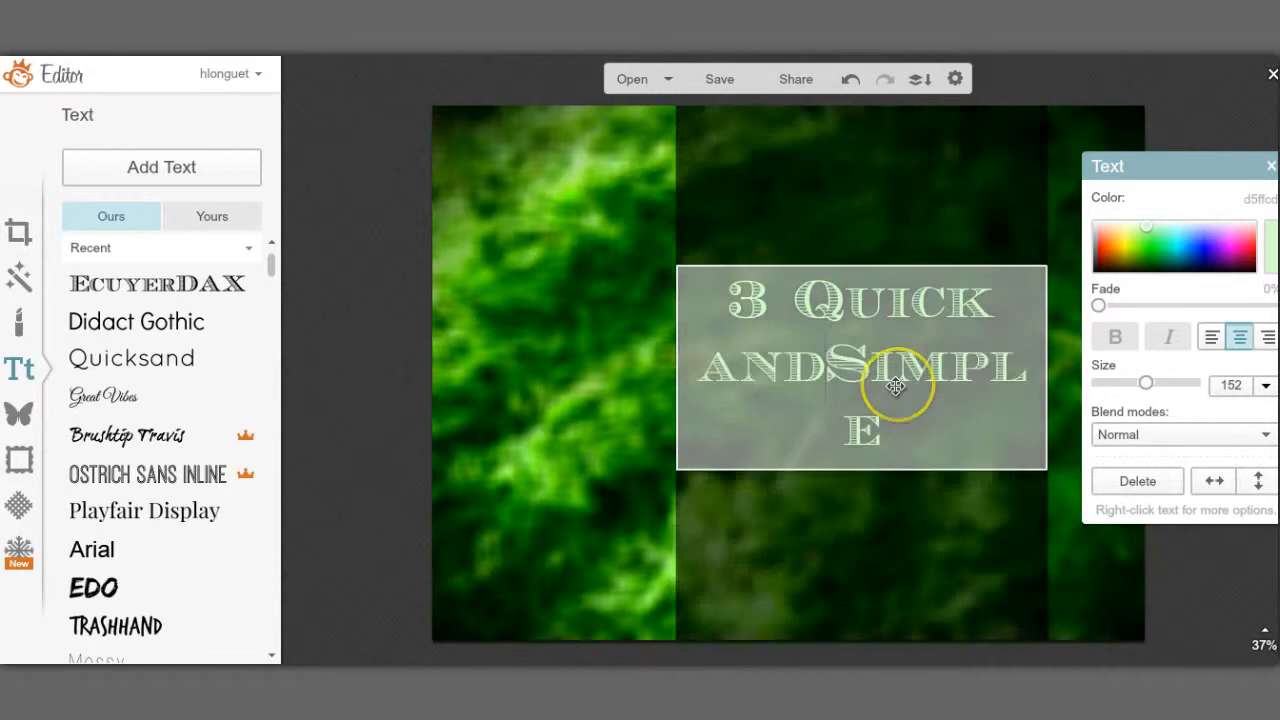
key(Return)
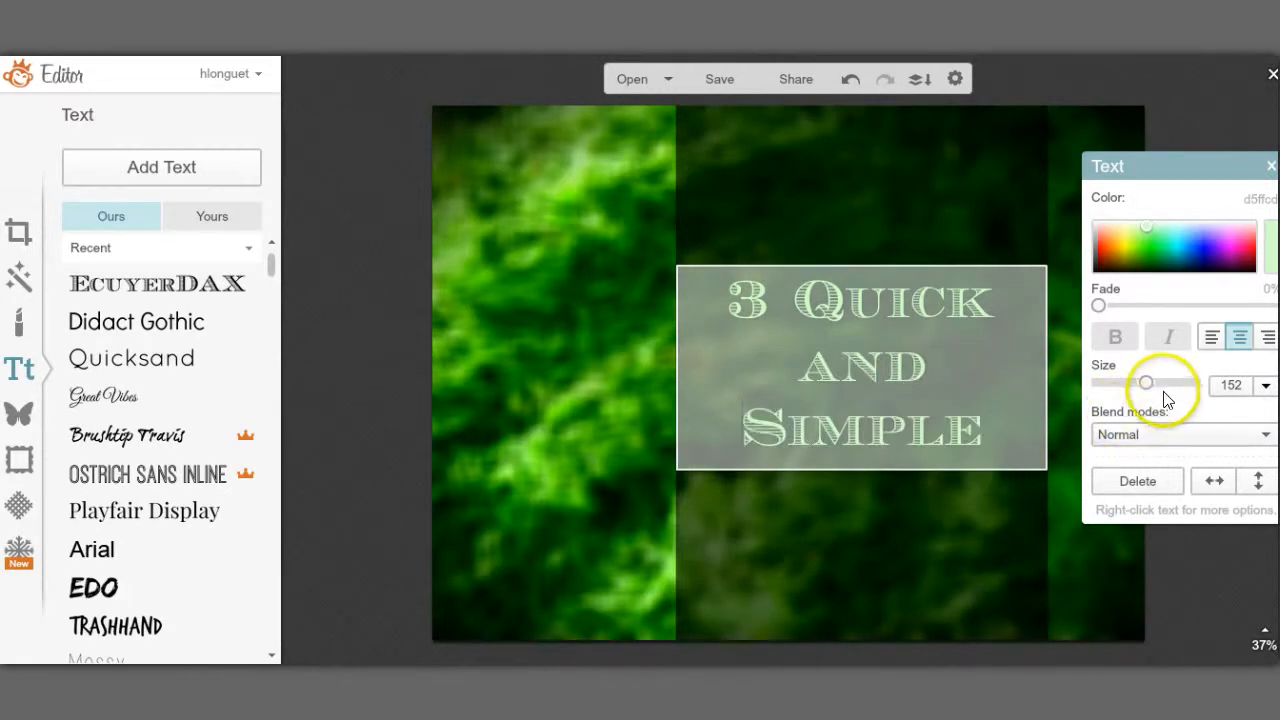
Replace "and" with "&" in the title and break the lines so it reads "3 Quick" over "& Simple".
click(836, 365)
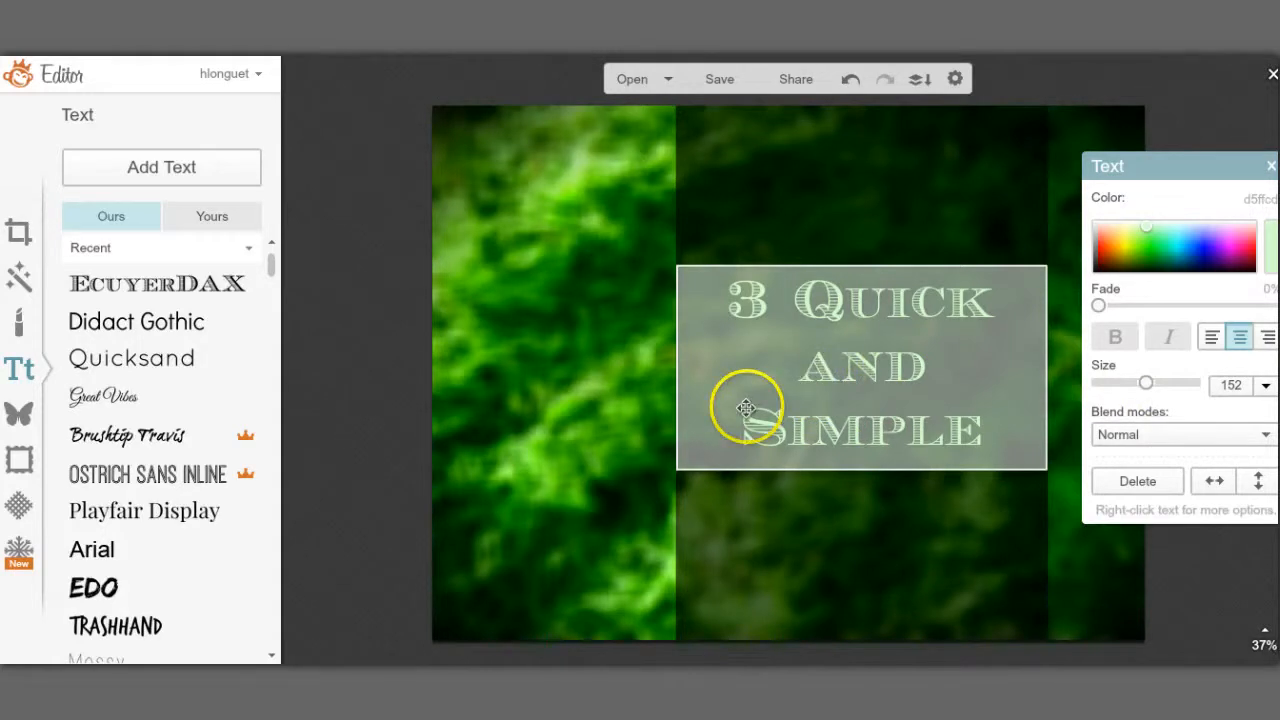
key(Delete)
key(Delete)
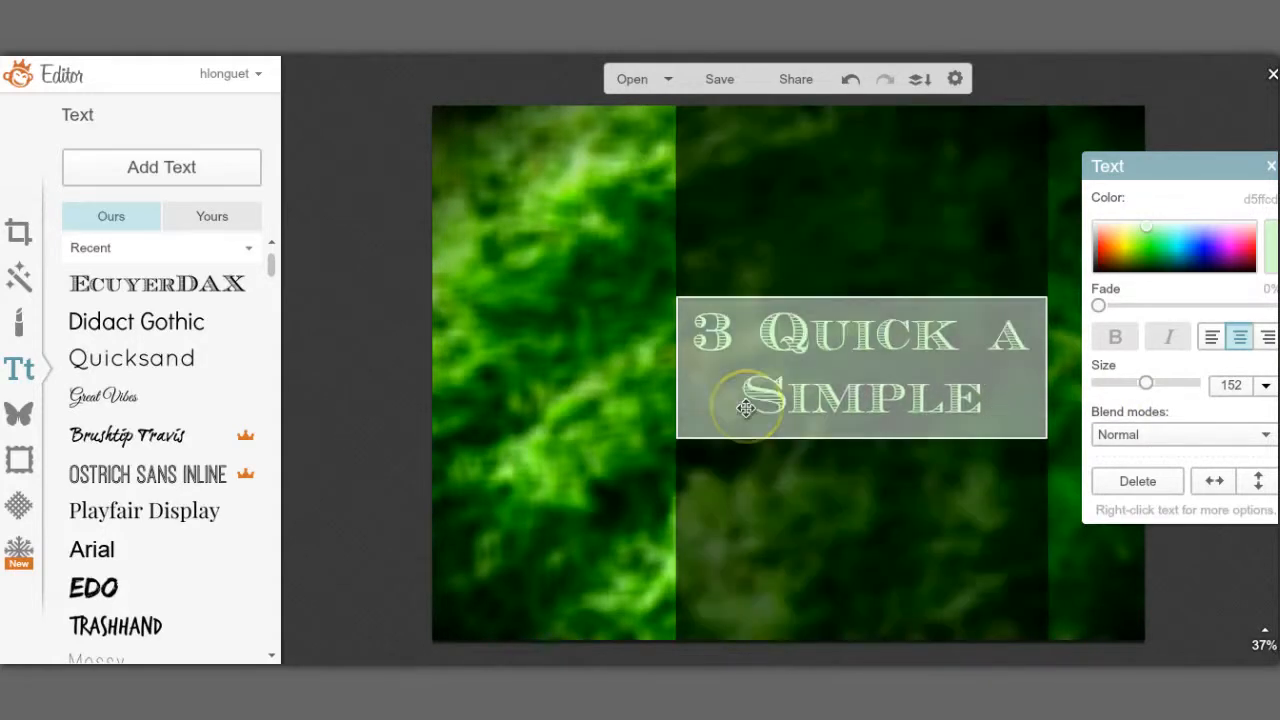
key(BackSpace)
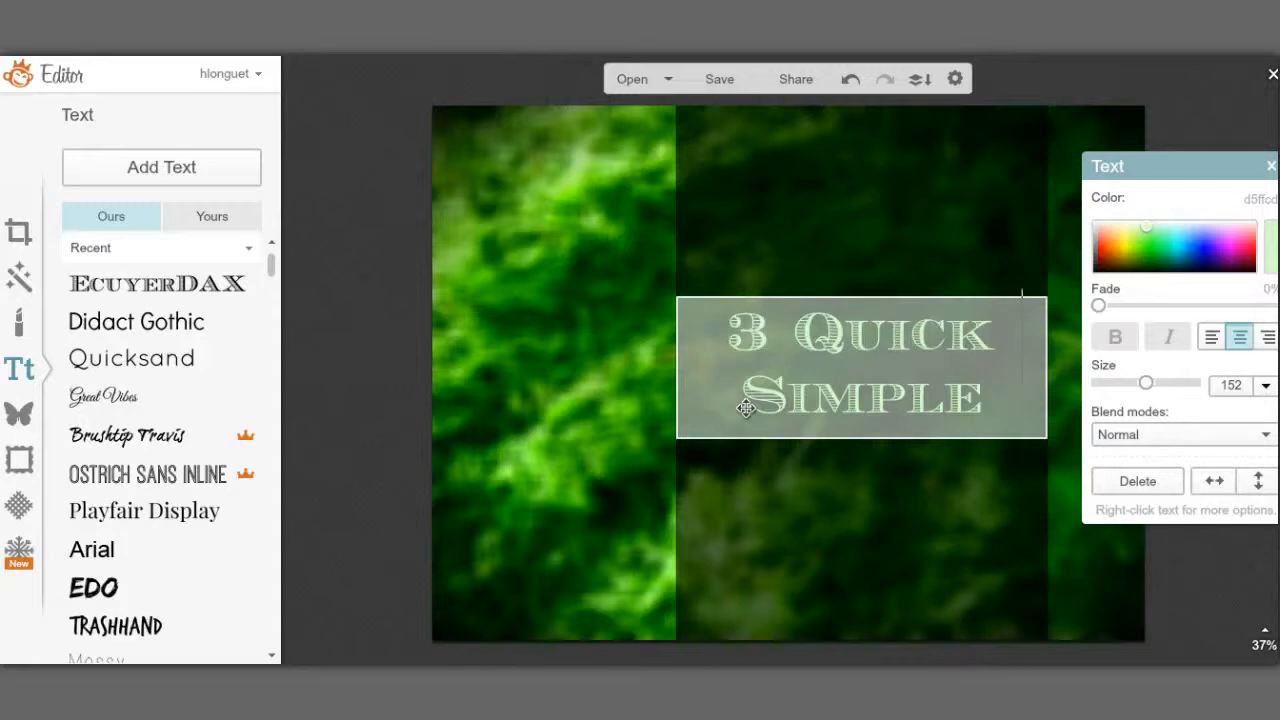
text(&)
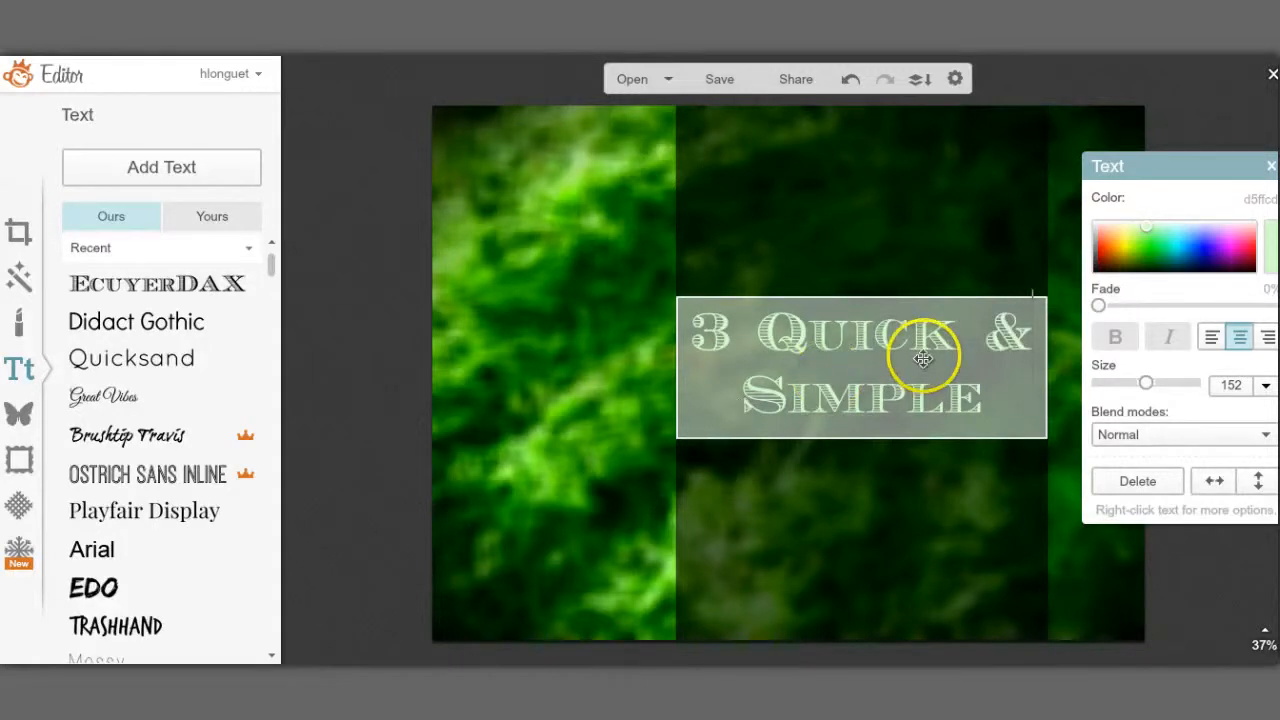
click(990, 332)
key(Return)
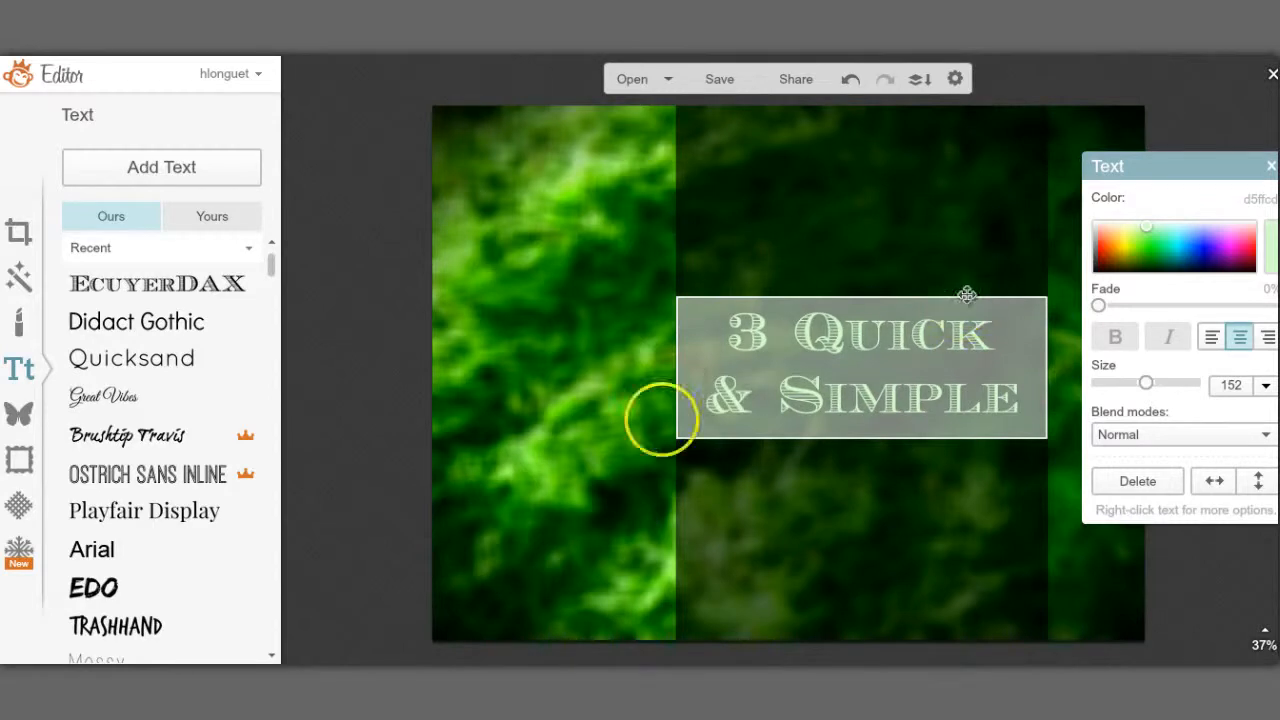
Move the title straight up to the upper part of the dark band.
click(360, 328)
click(803, 330)
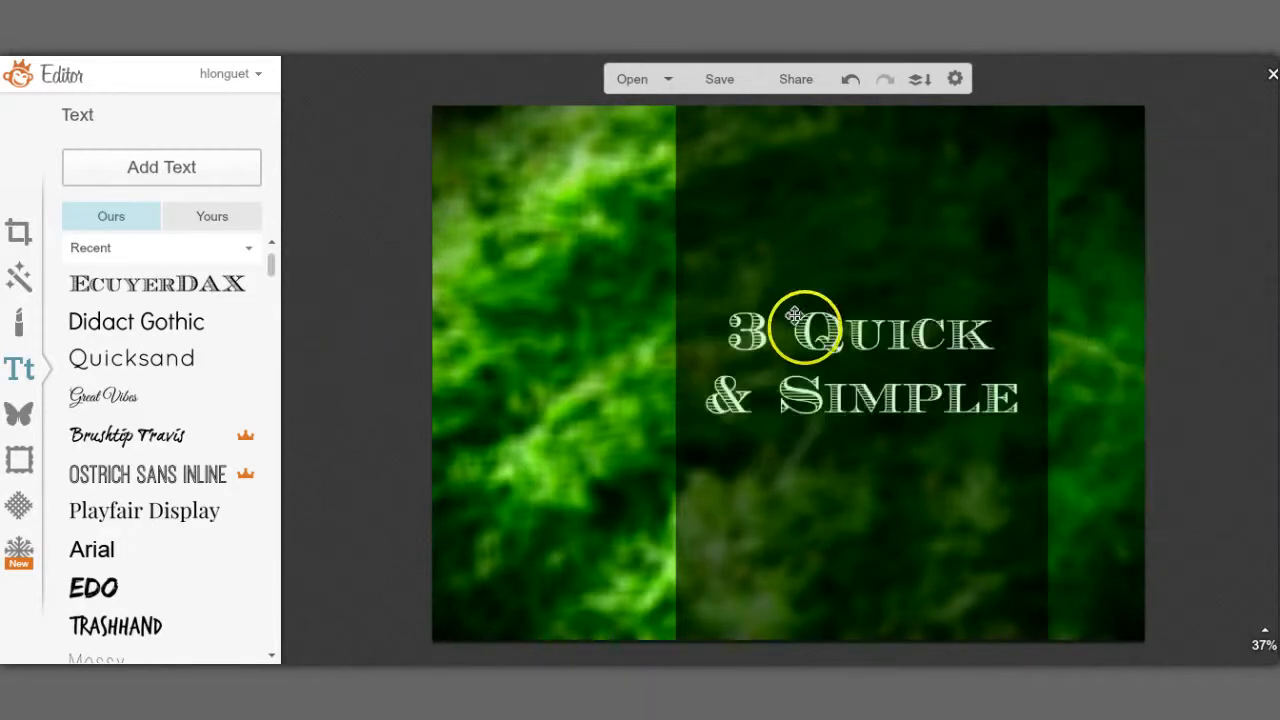
drag(803, 330, 809, 187)
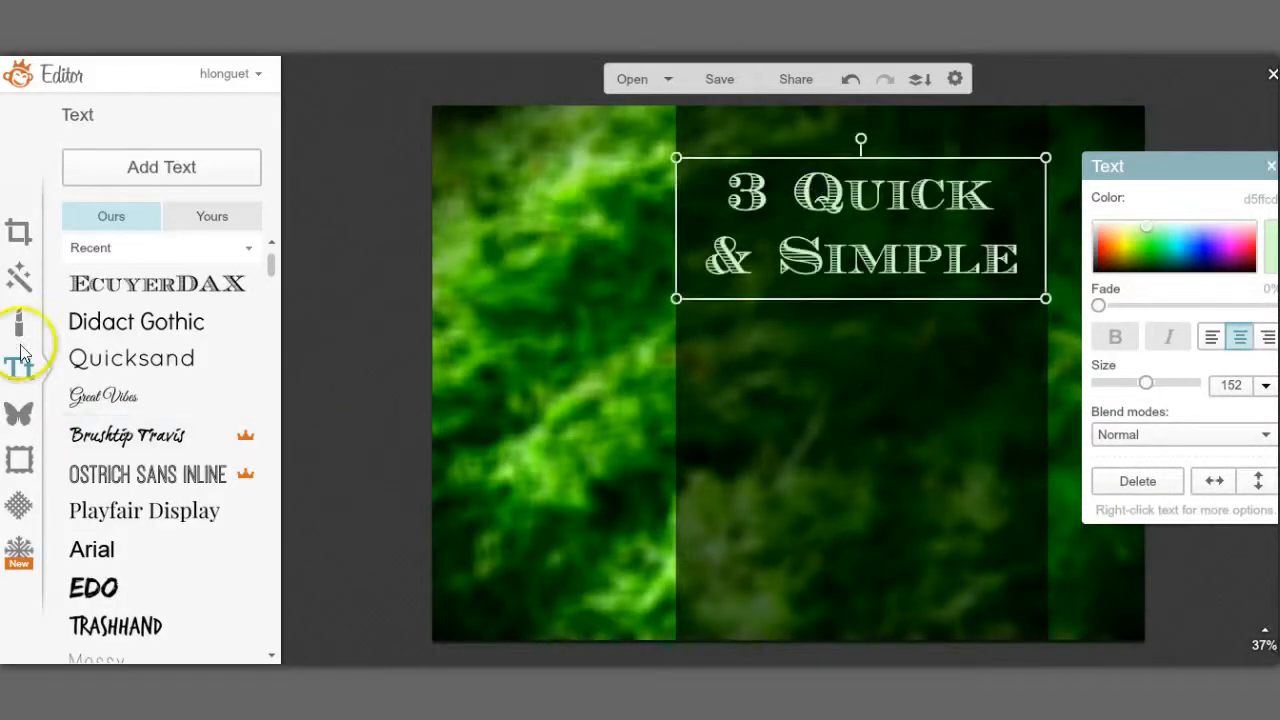
Add a new text box below the title and set its font to Quicksand.
click(91, 372)
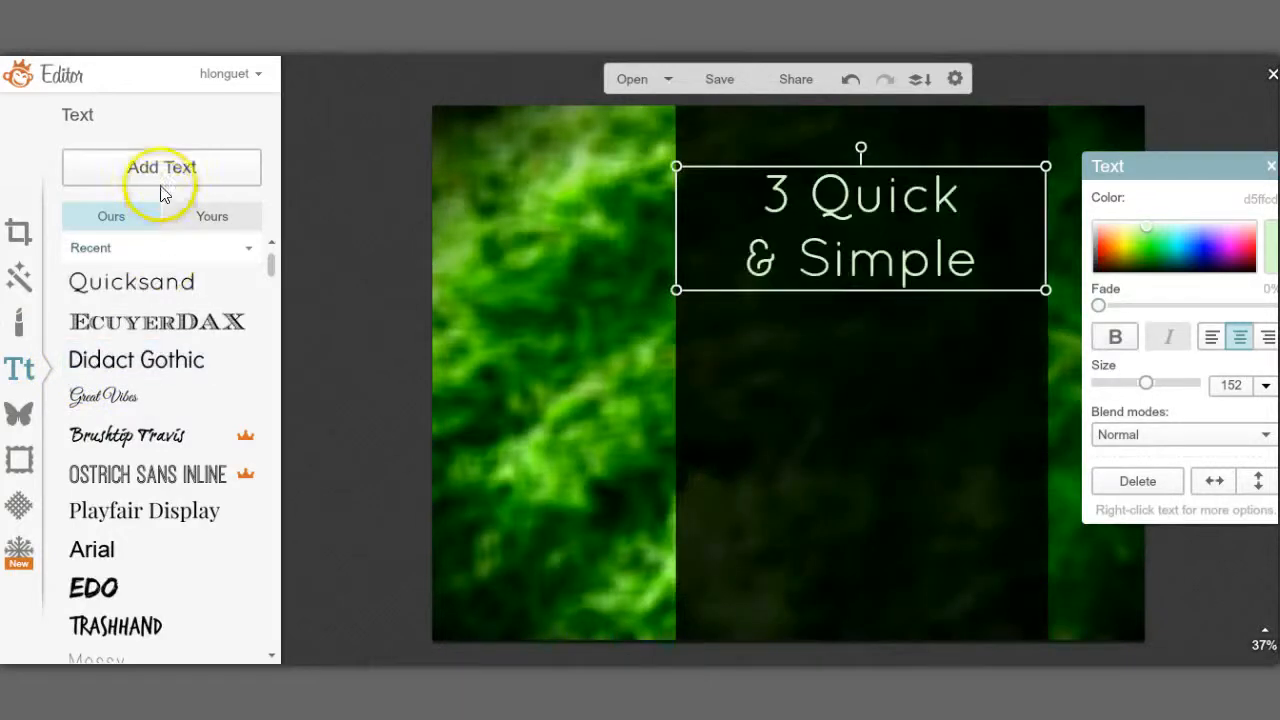
click(161, 166)
click(161, 168)
click(148, 280)
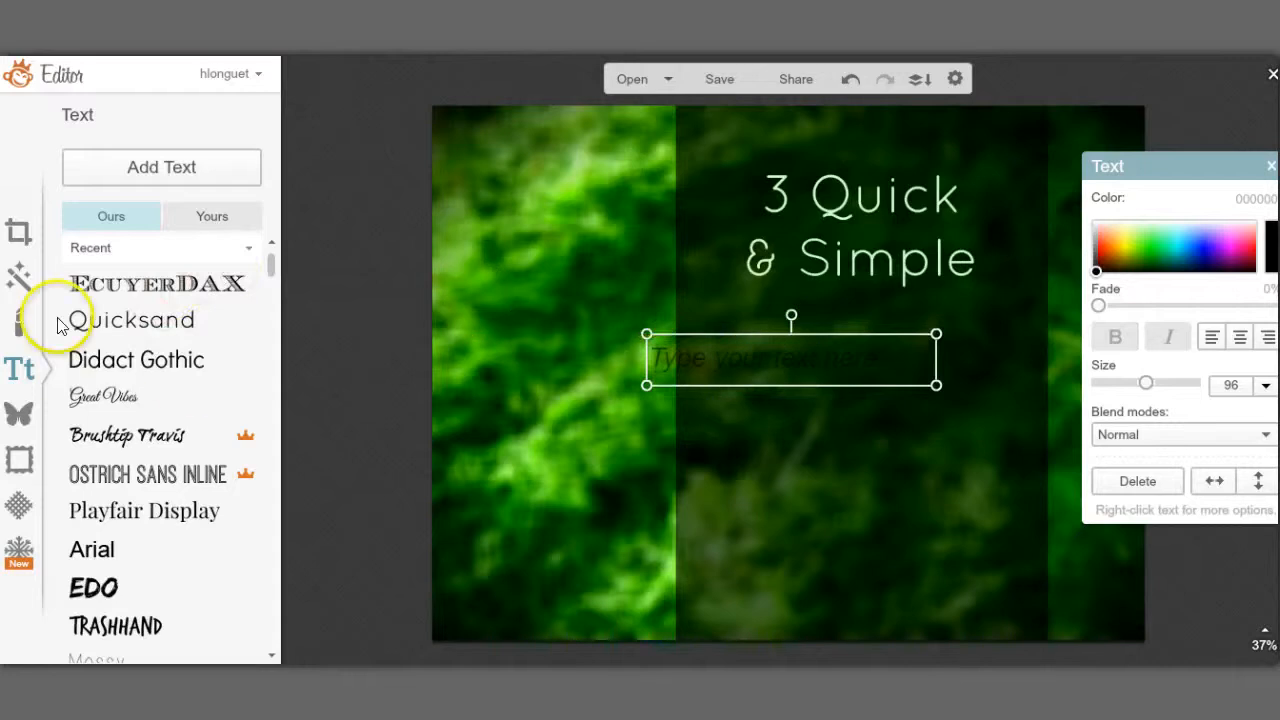
click(105, 321)
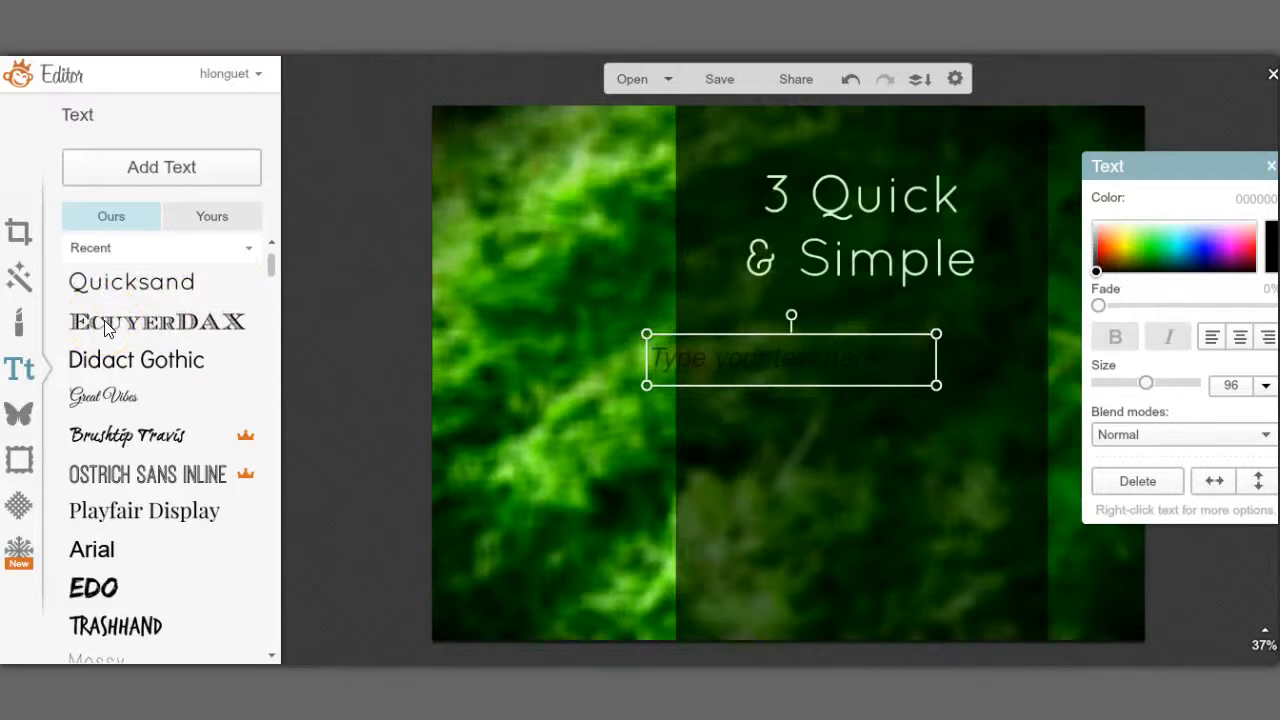
Enter "Steps to Improve your Blog" as the subtitle in the new text box.
click(694, 357)
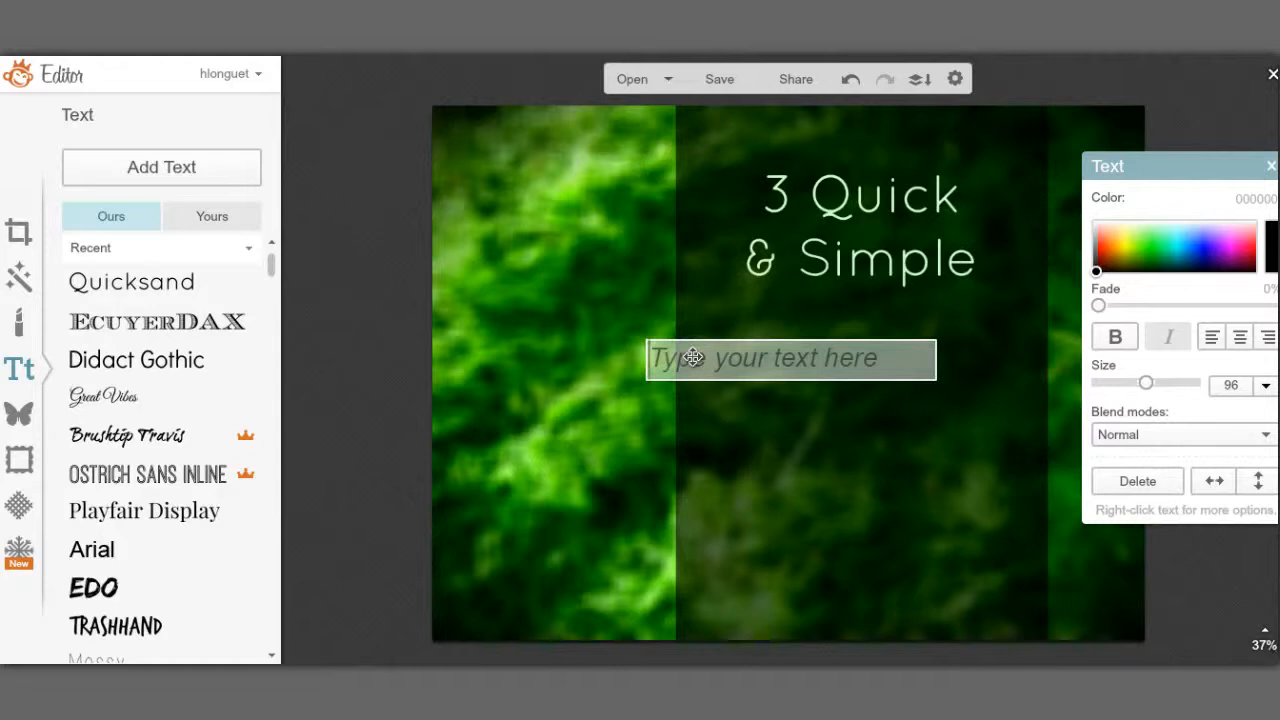
text(Steps)
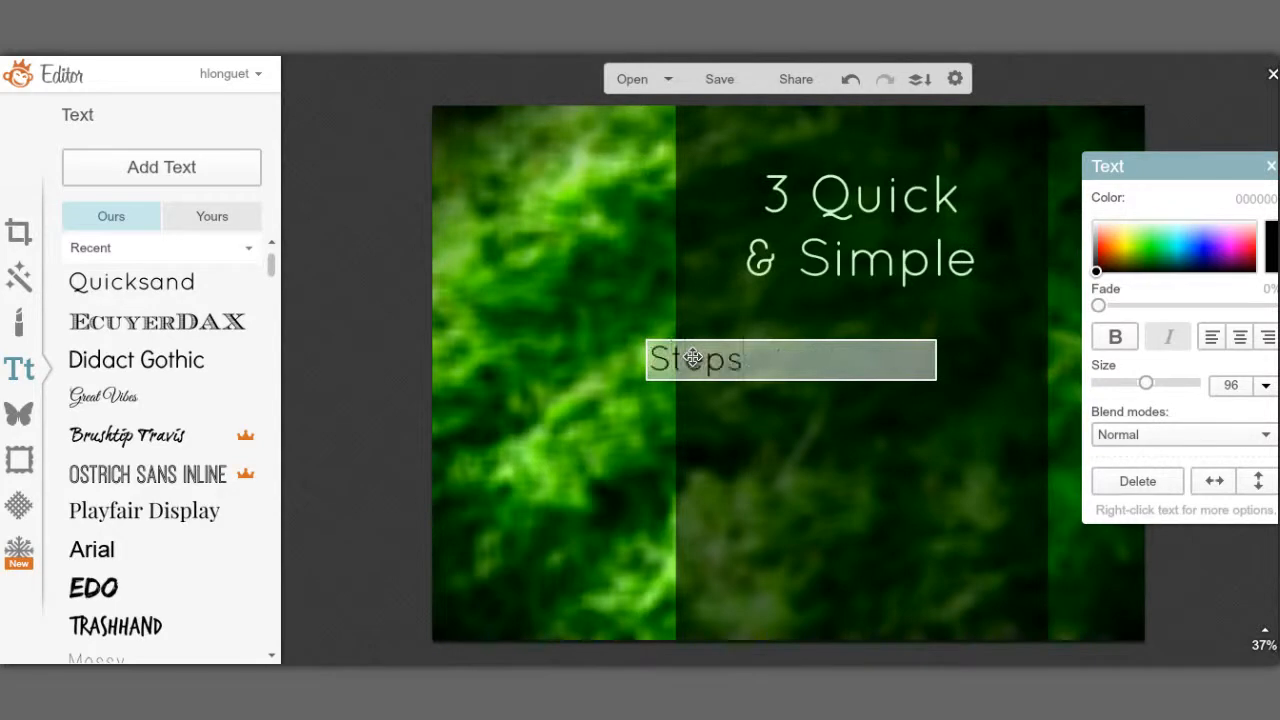
text( to Impro)
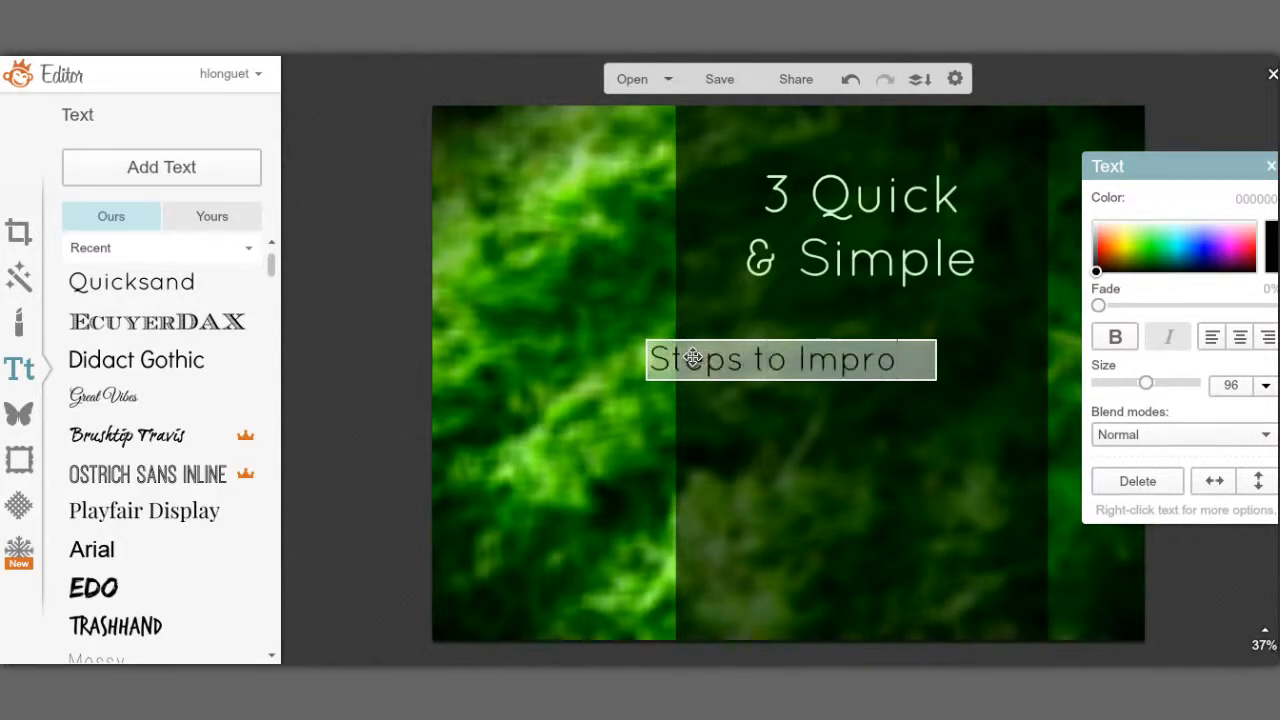
text(ve)
key(Return)
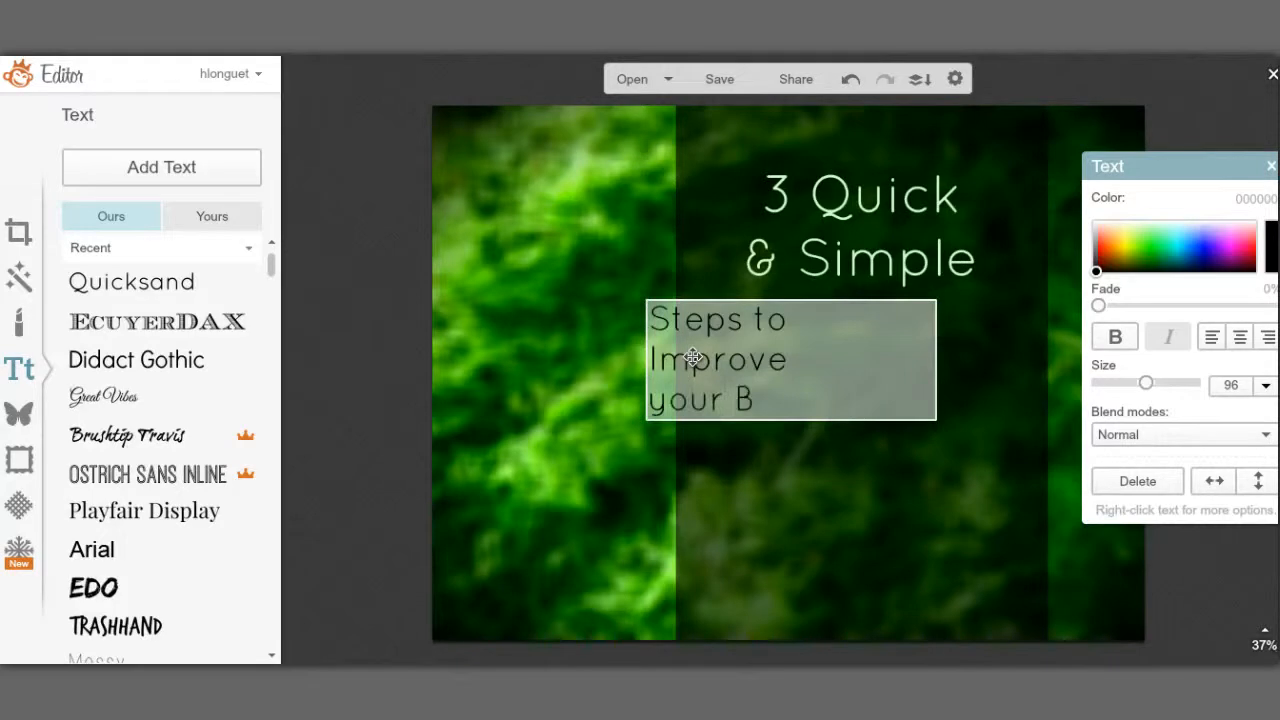
click(649, 321)
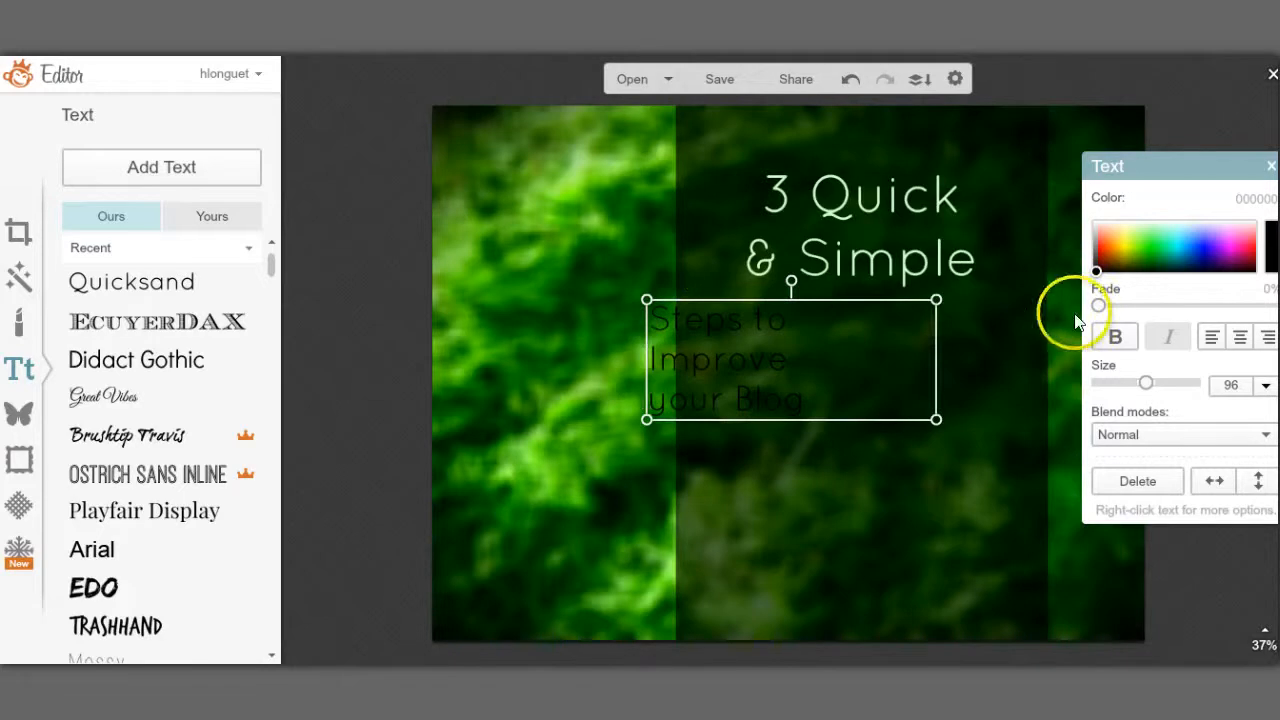
Color the subtitle text pale yellow-green (deffbb).
click(1095, 224)
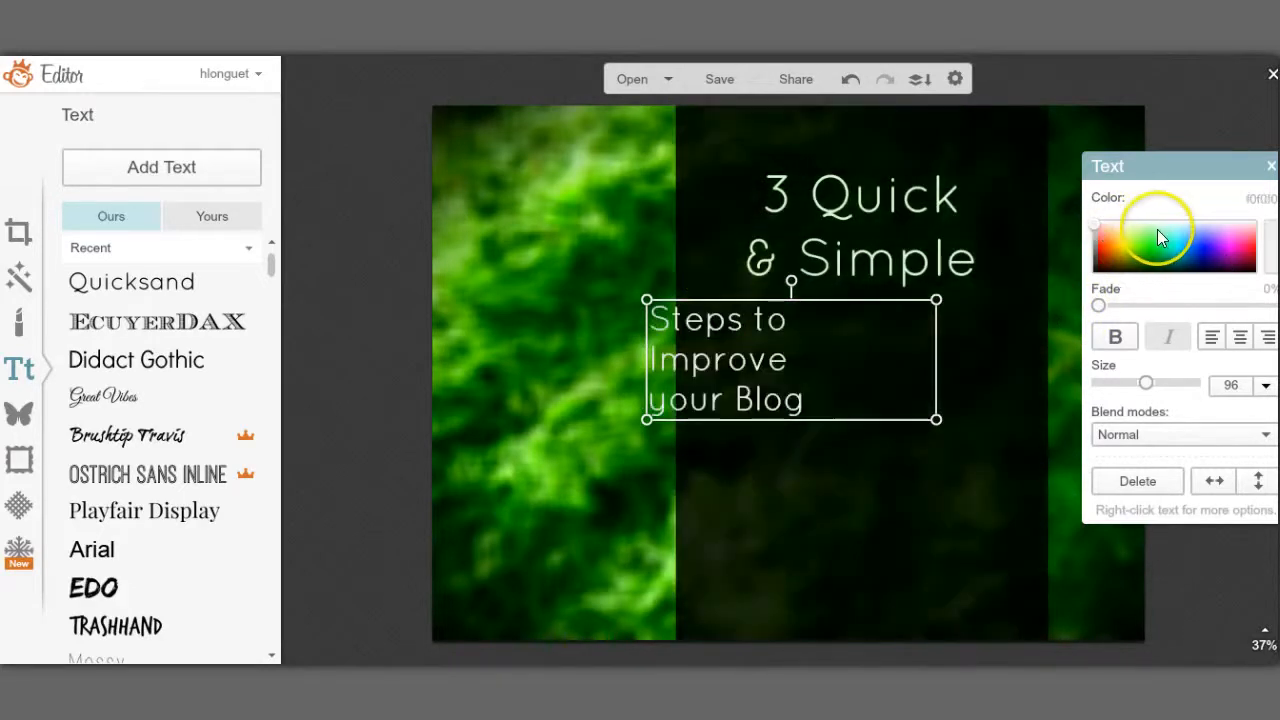
click(1140, 222)
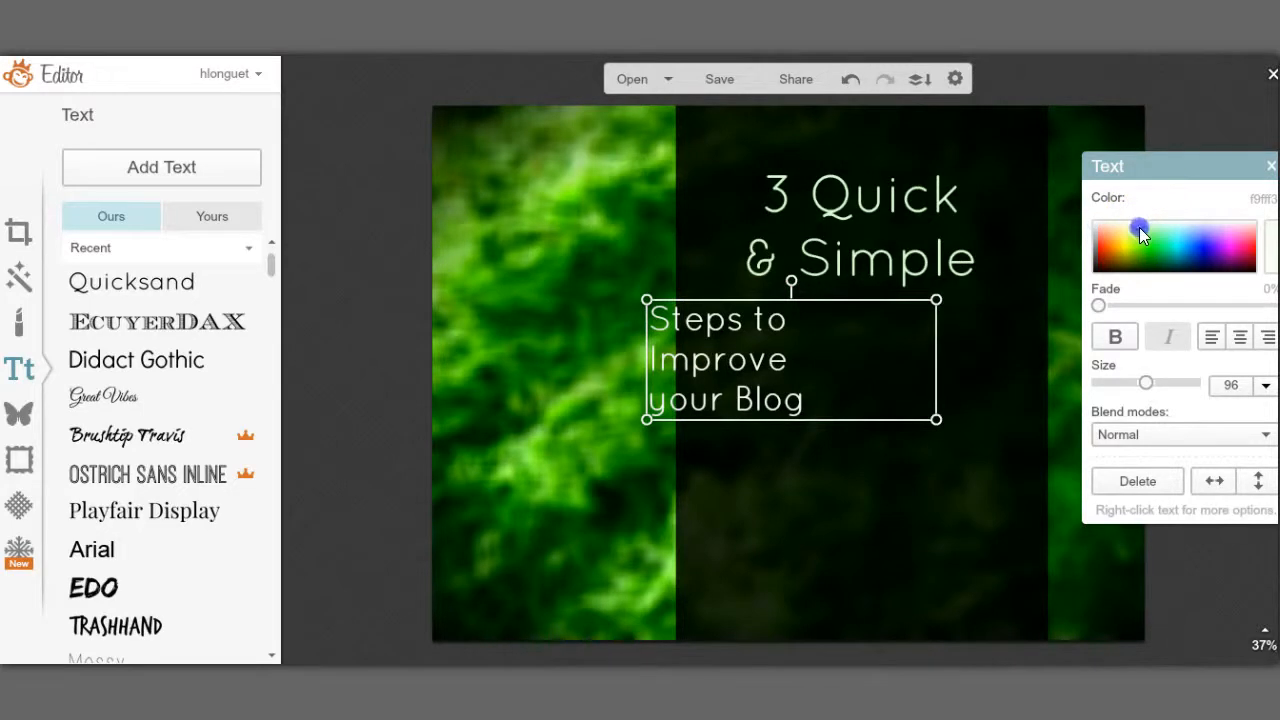
click(1139, 226)
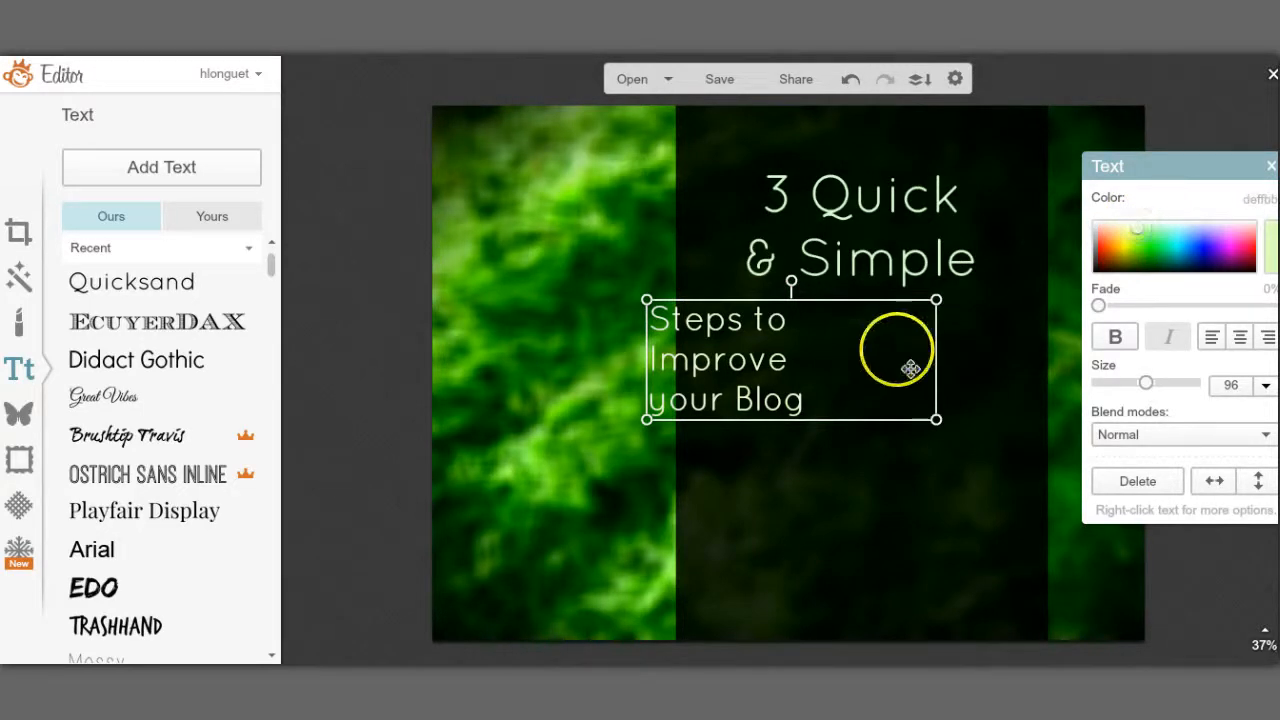
Fit the subtitle's text box to the width of the dark band and center-align its text on two lines.
drag(933, 350, 1042, 340)
click(652, 359)
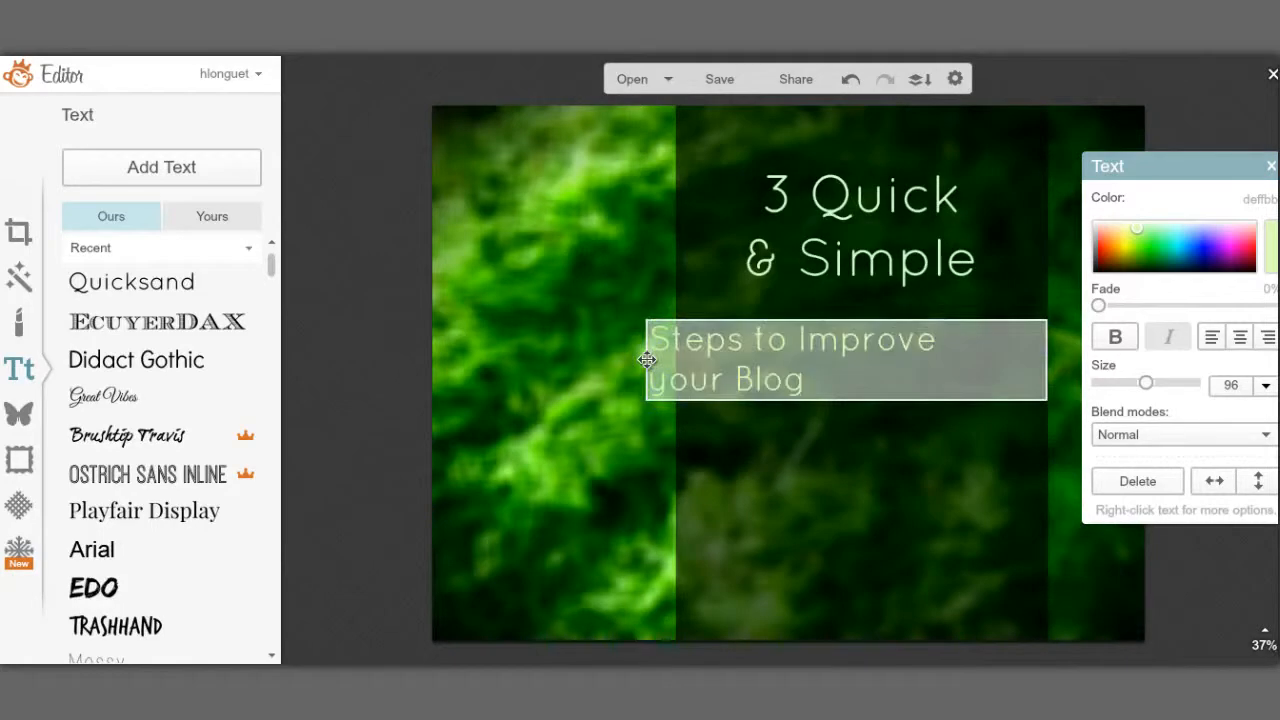
click(647, 359)
drag(646, 357, 675, 345)
click(912, 360)
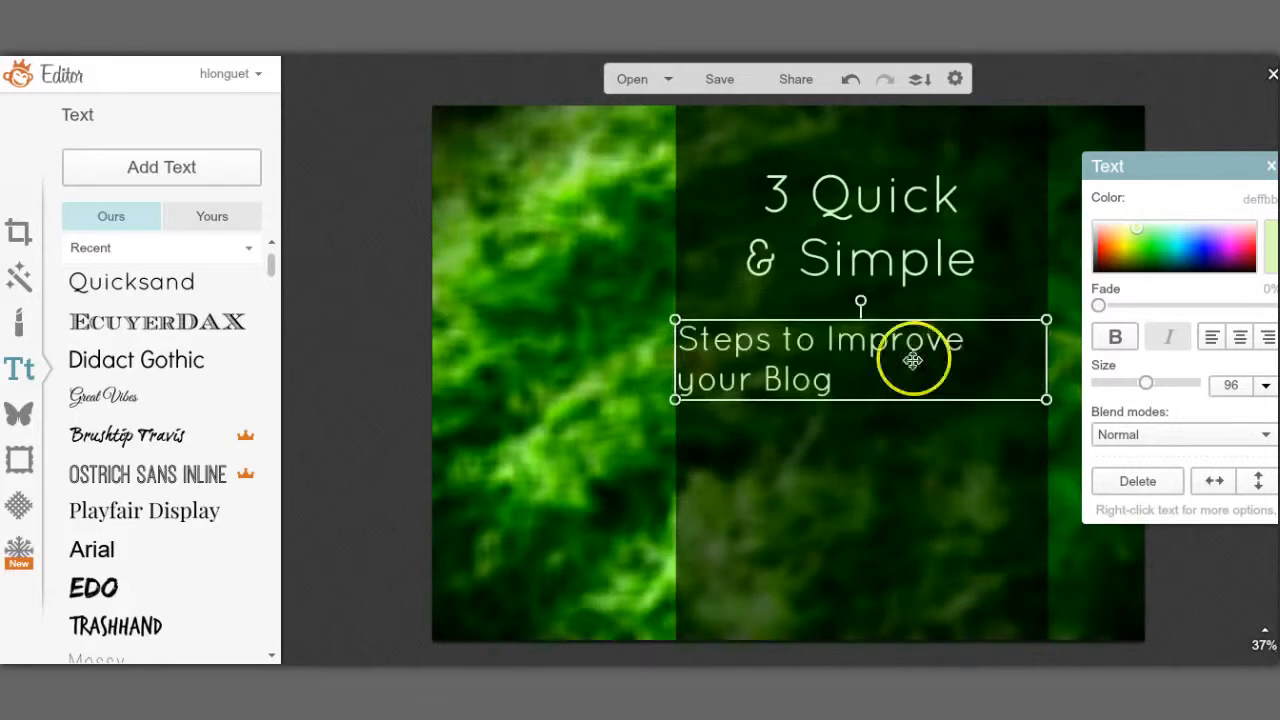
click(1240, 337)
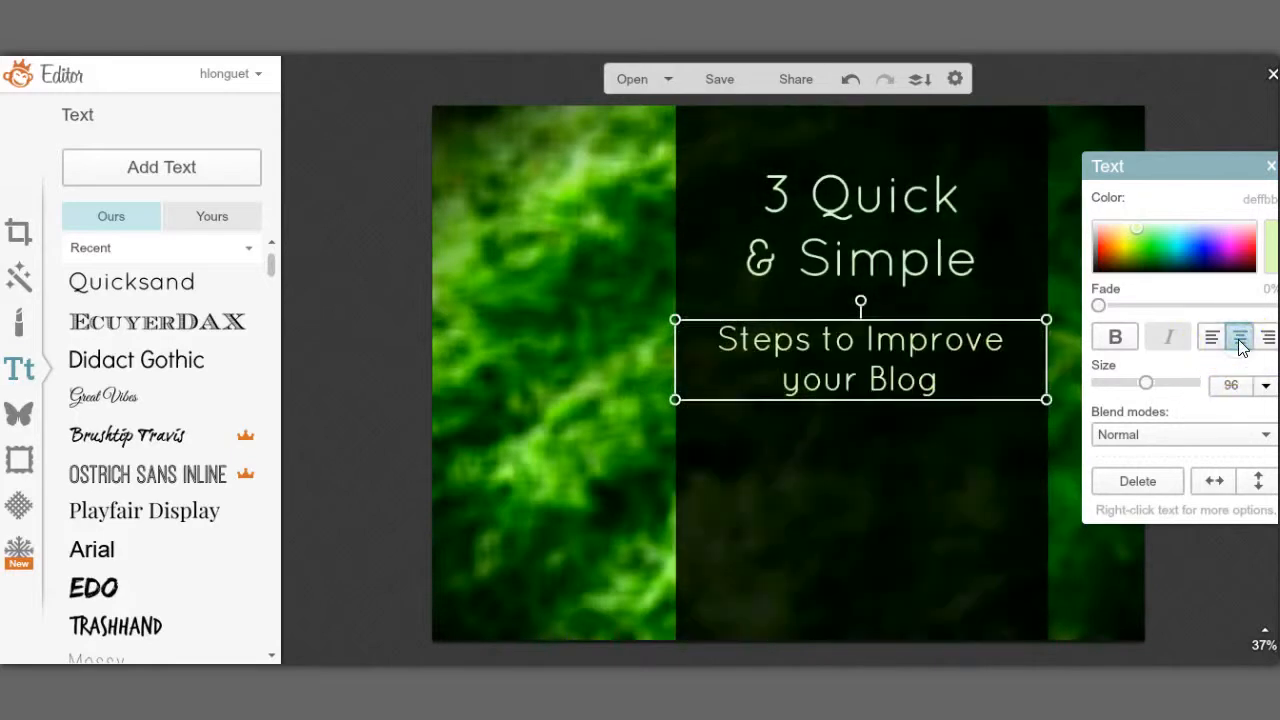
double_click(861, 341)
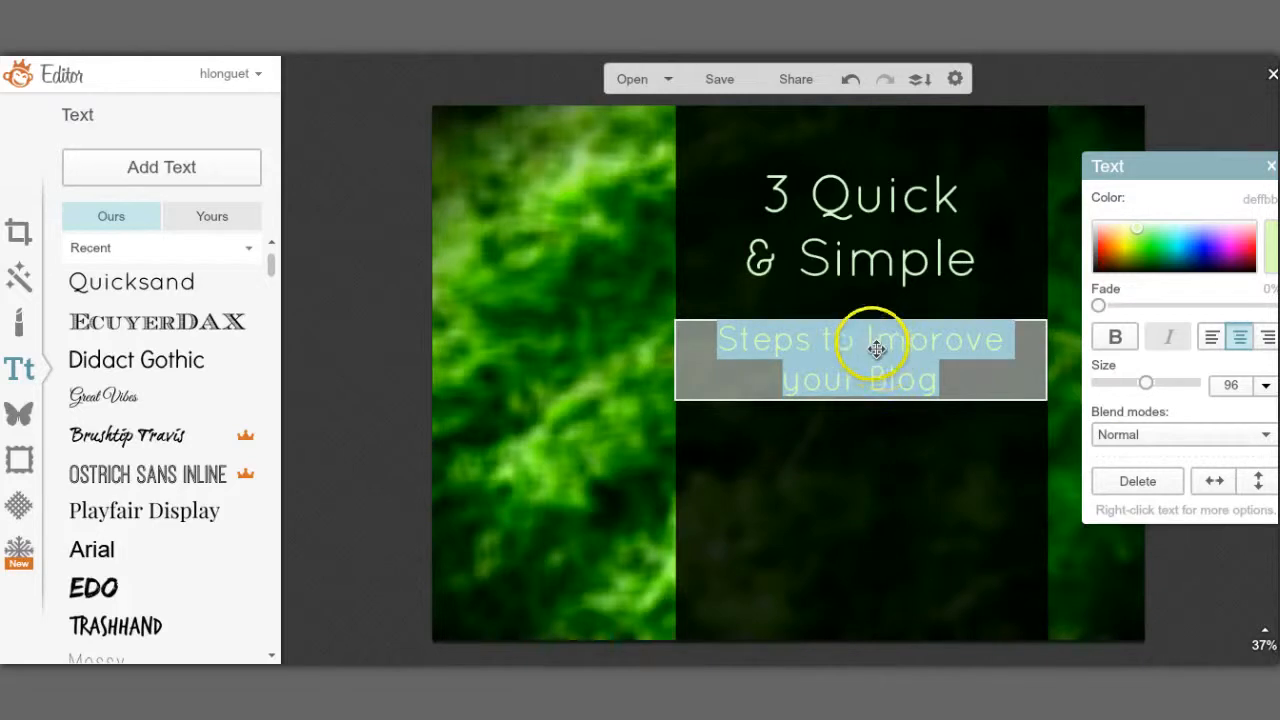
click(420, 248)
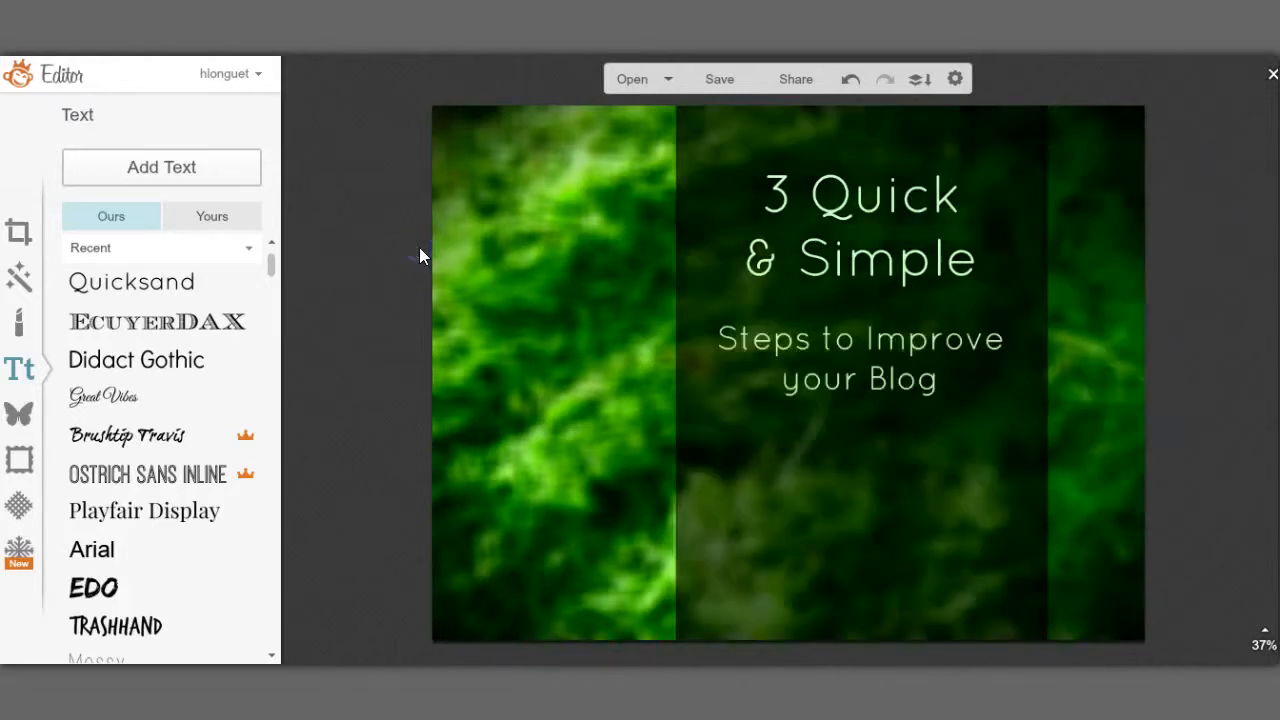
Move the dark band overlay toward the left side of the image.
click(853, 212)
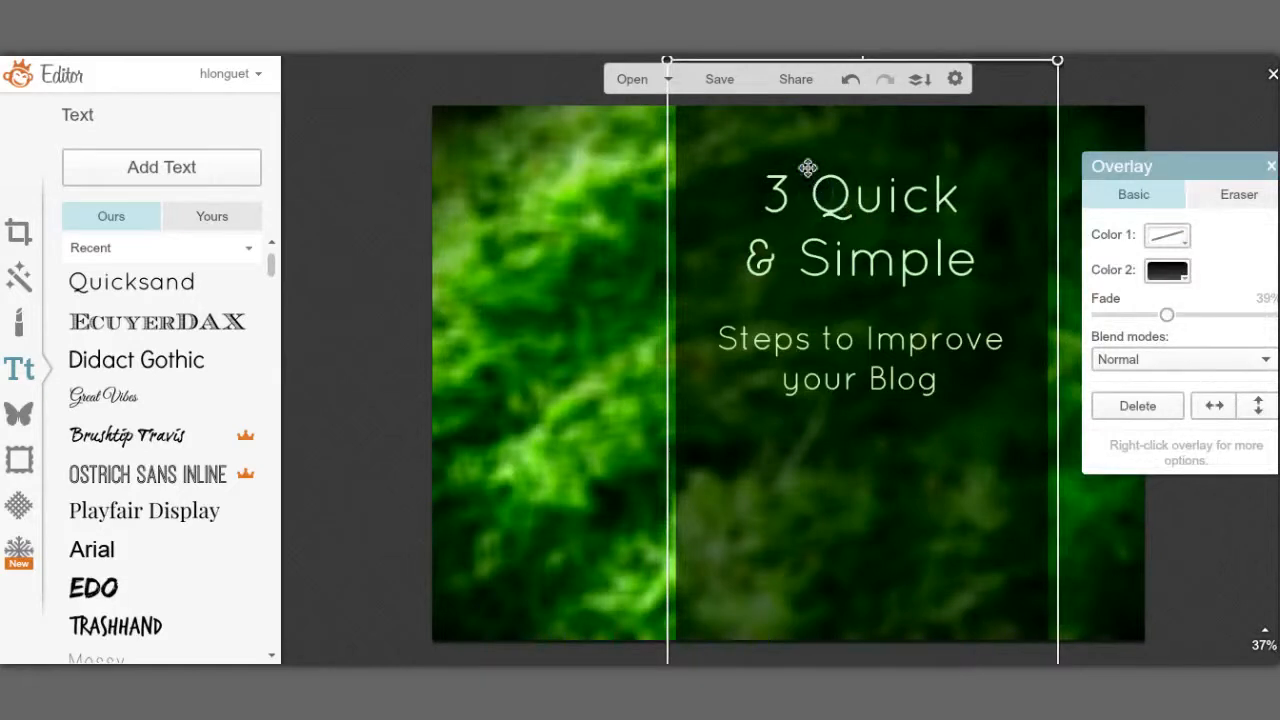
right_click(727, 149)
drag(727, 149, 534, 171)
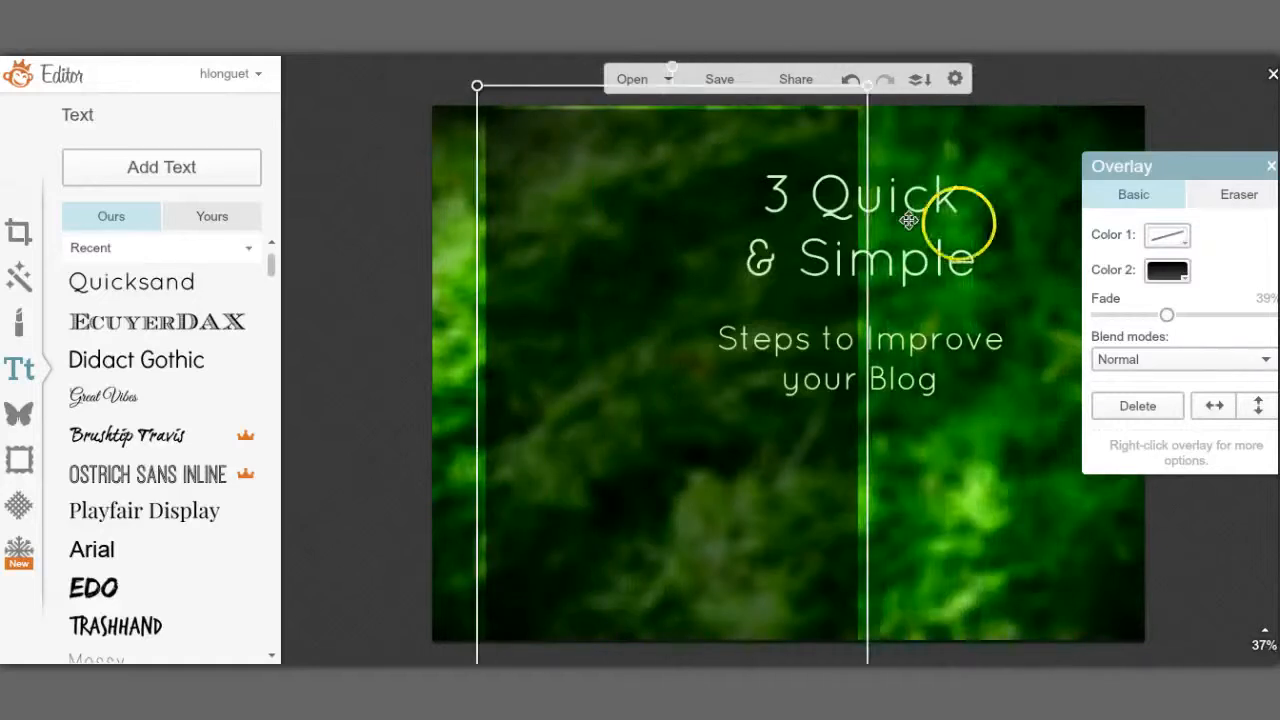
Set the "3 Quick & Simple" title's font to EcuyerDAX.
click(954, 223)
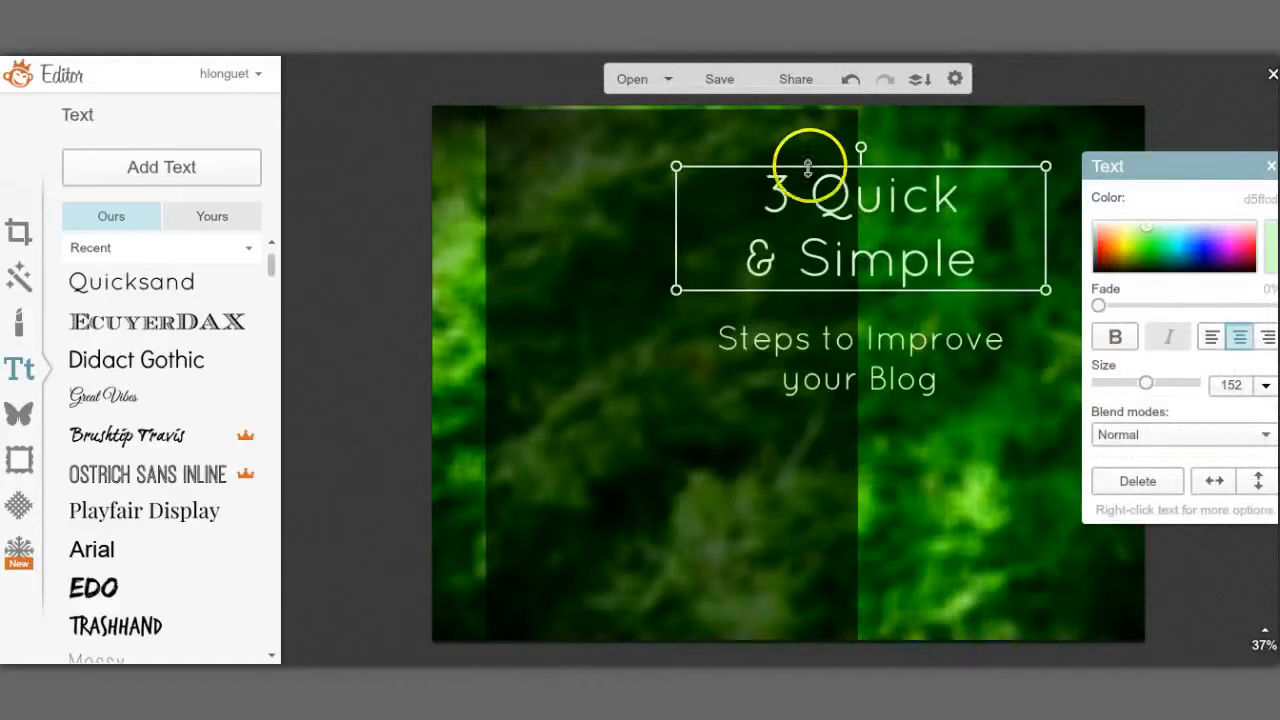
click(115, 322)
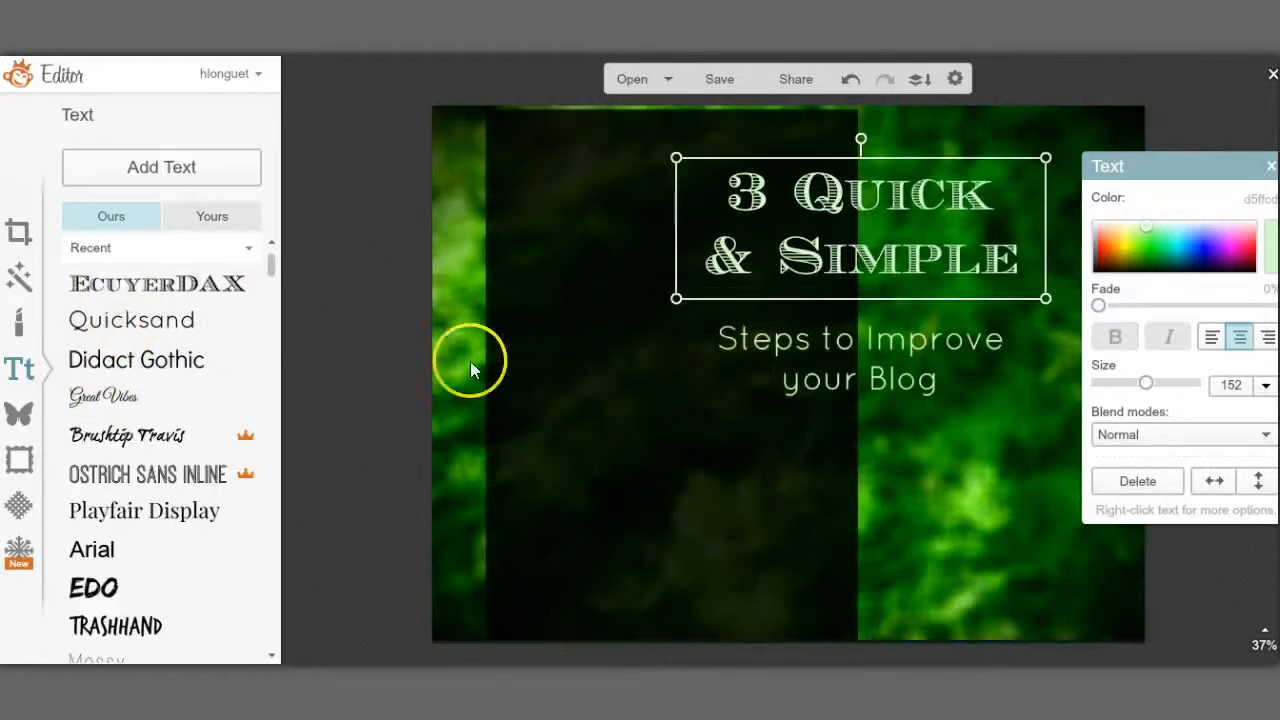
Move the dark band overlay back behind the text, near the right side of the image.
click(534, 423)
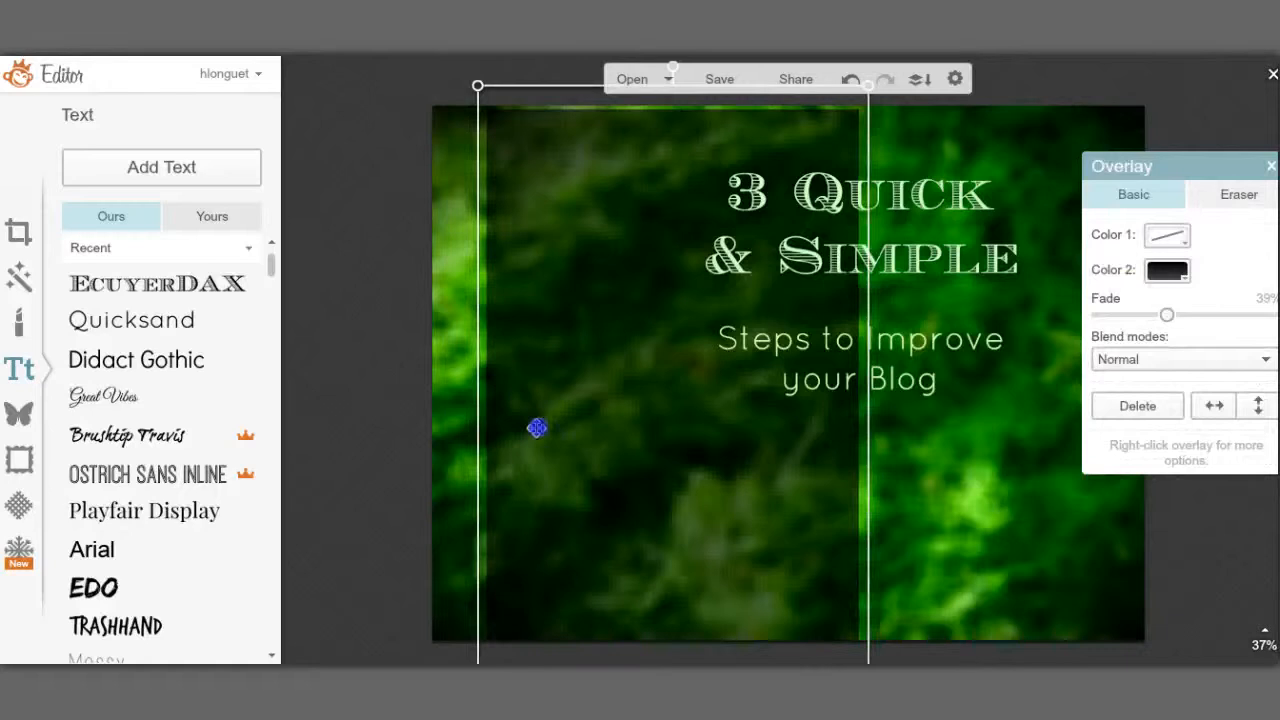
drag(536, 428, 750, 388)
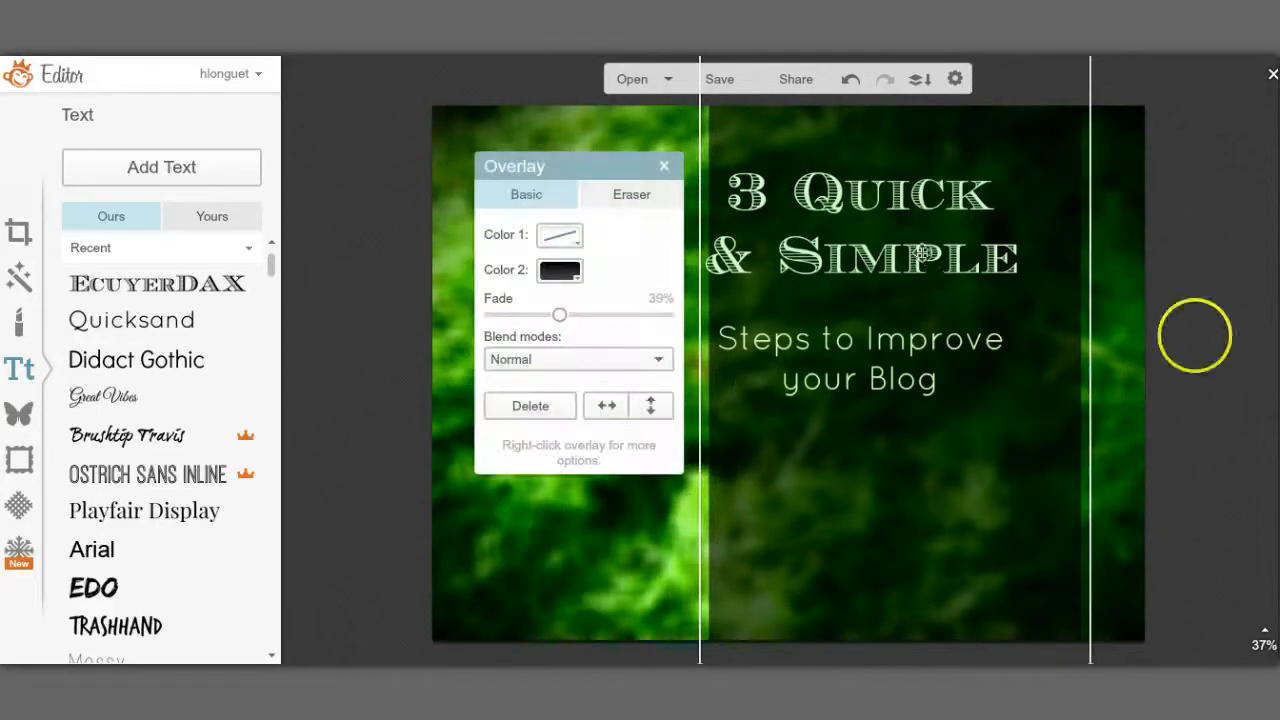
click(1245, 374)
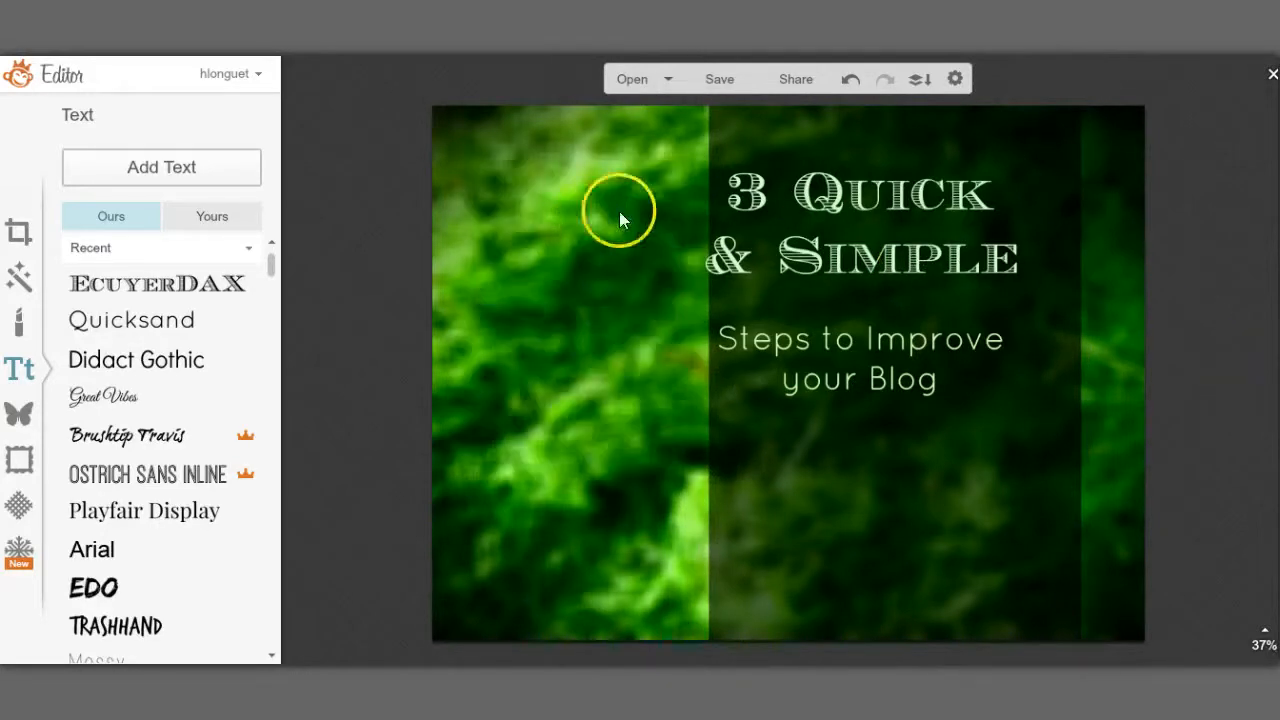
Shift the title slightly right so its text box lines up with the edges of the dark band.
click(699, 249)
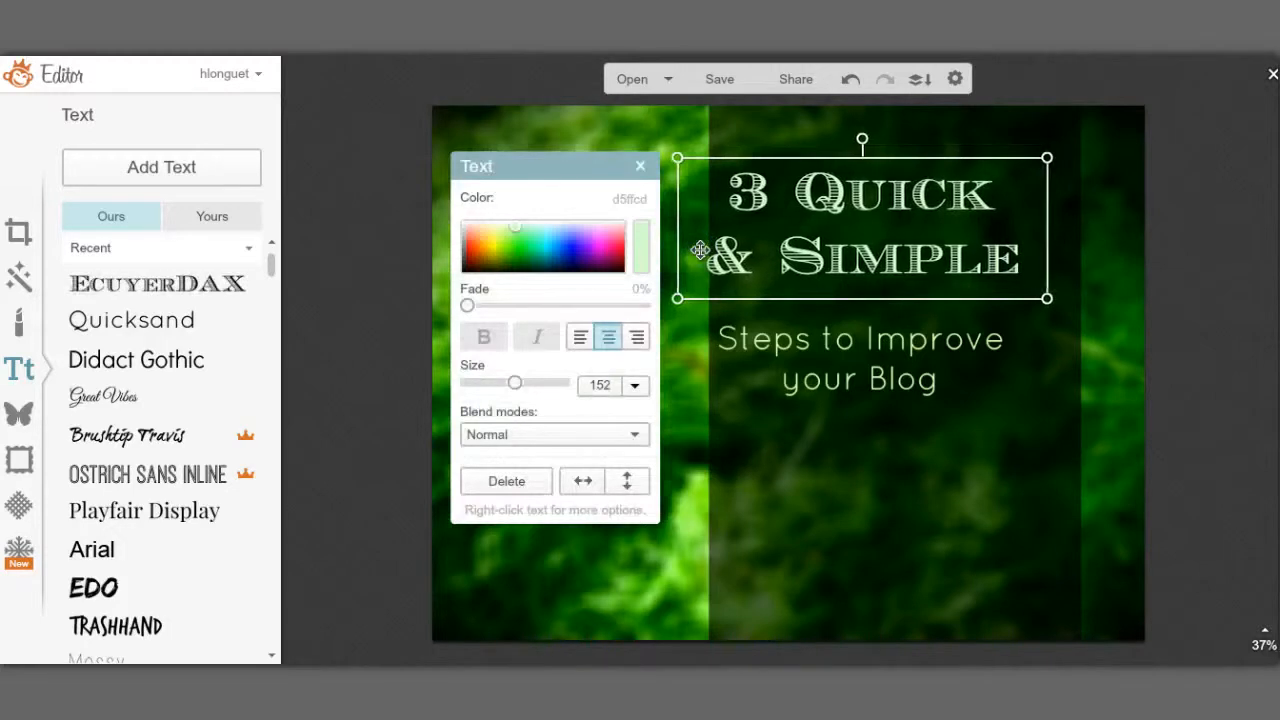
drag(700, 250, 765, 243)
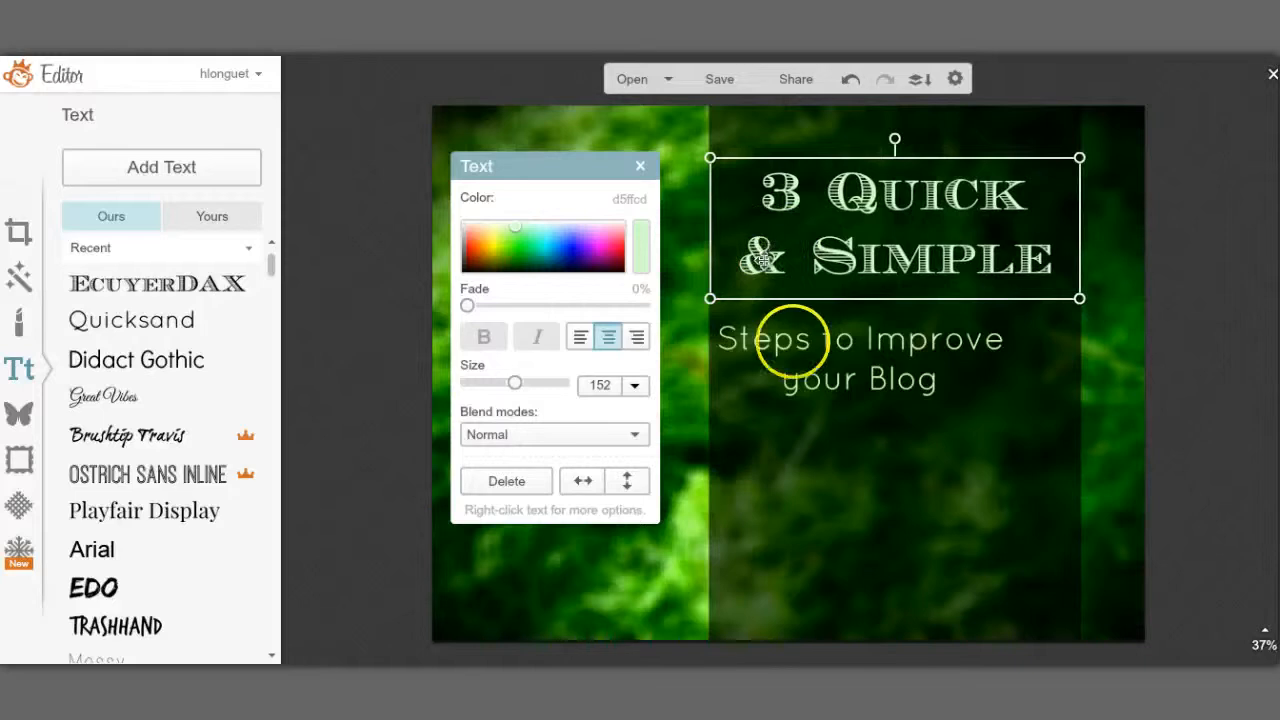
Shift the "Steps to Improve your Blog" text right so its box lines up with the title and the dark band.
click(708, 341)
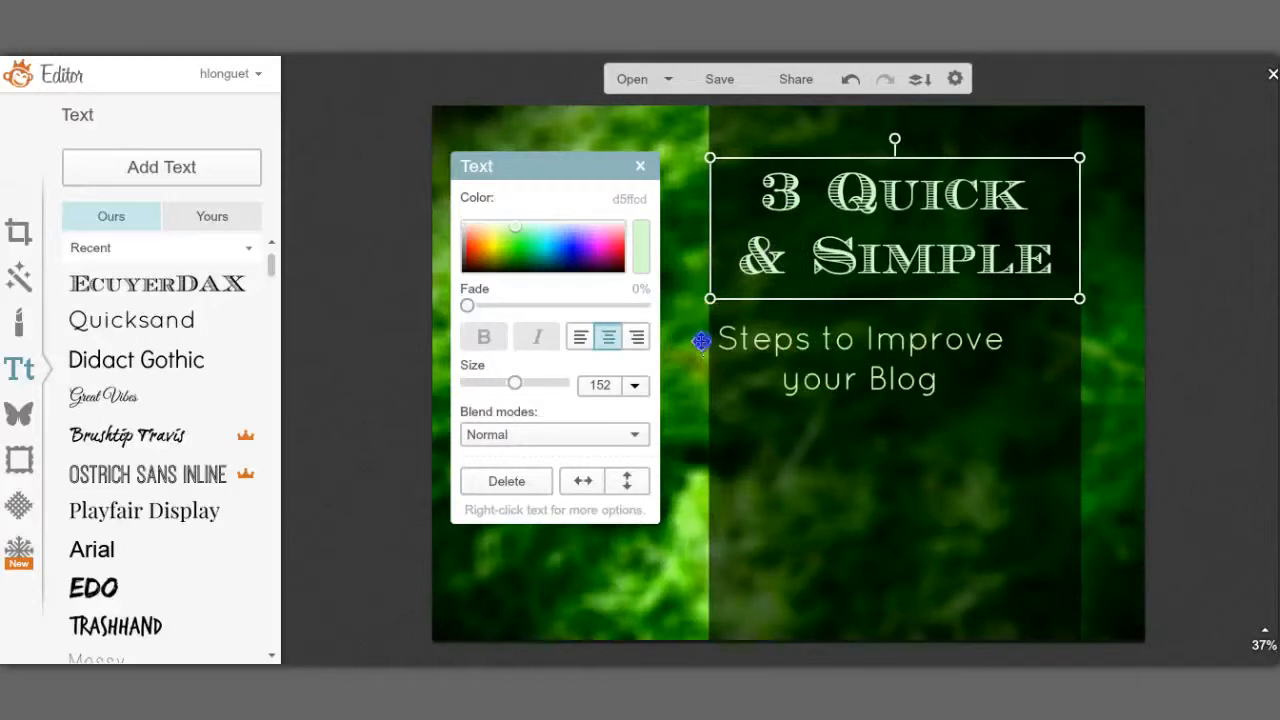
key(Right)
key(Right)
key(Right)
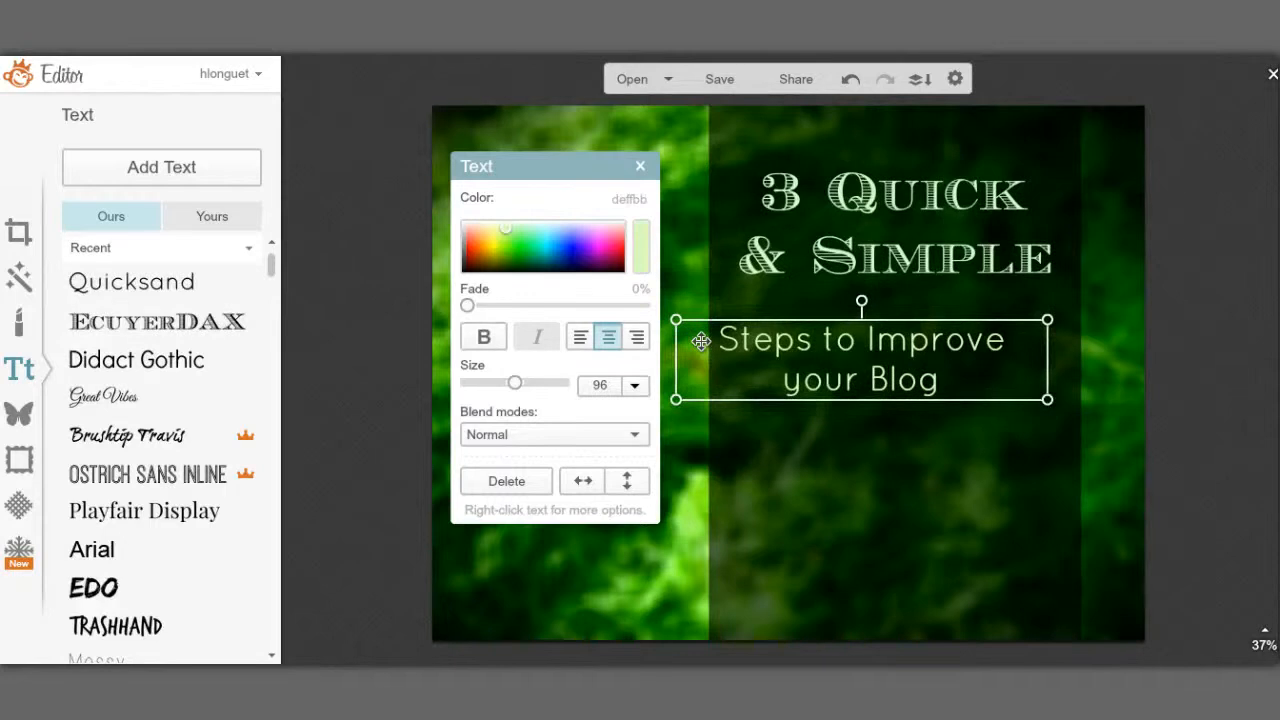
key(Right)
key(Right)
key(Right)
key(Right)
key(Right)
key(Right)
key(Right)
key(Right)
key(Right)
key(Right)
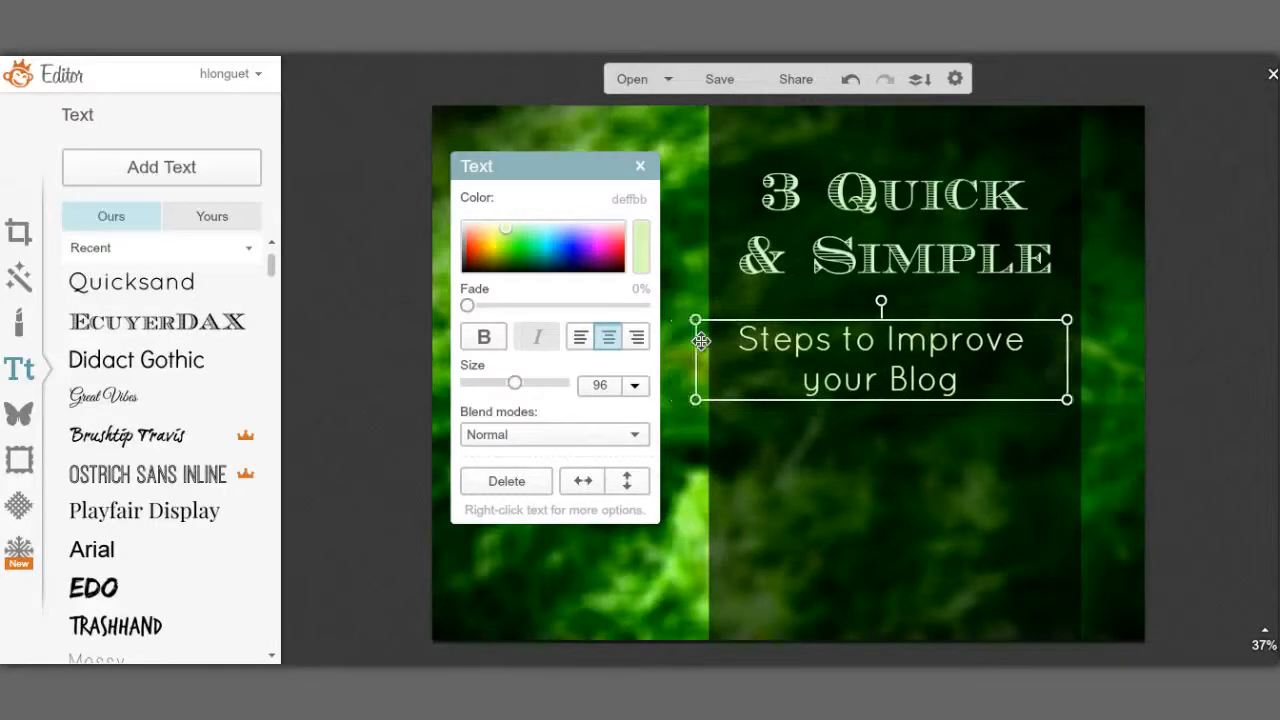
key(Right)
key(Right)
key(Right)
key(Right)
key(Right)
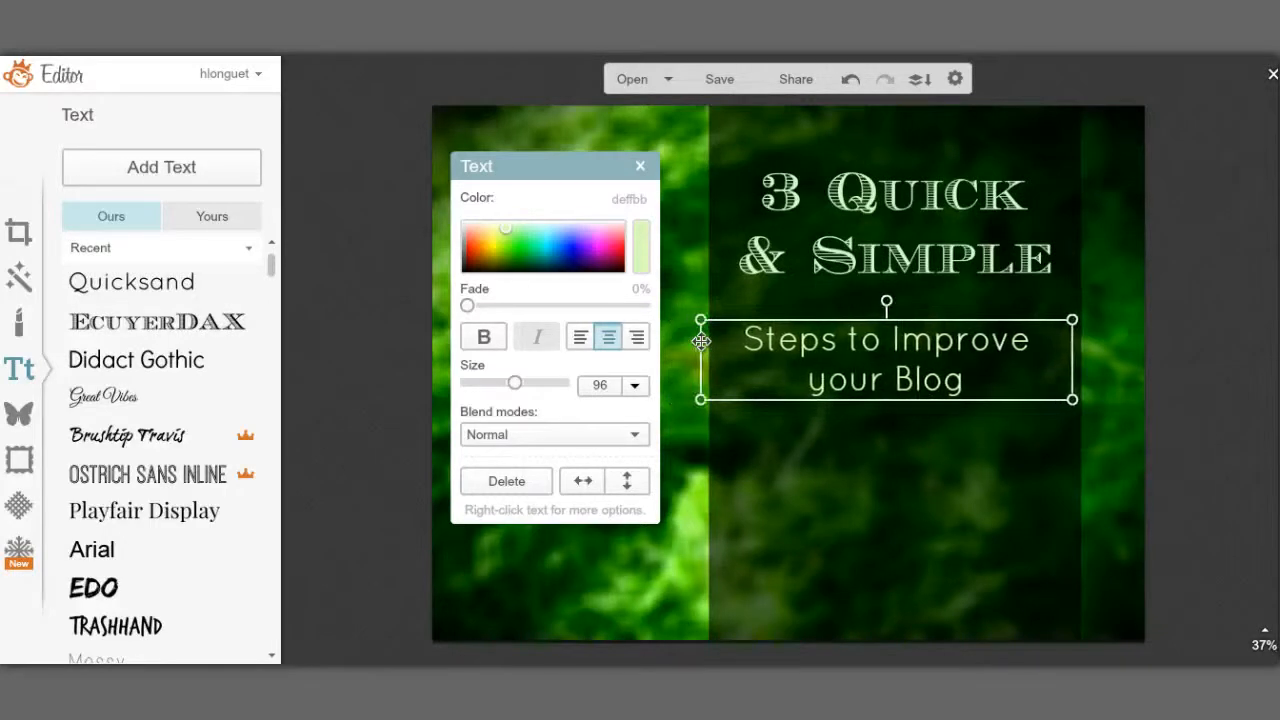
key(Right)
key(Right)
key(Right)
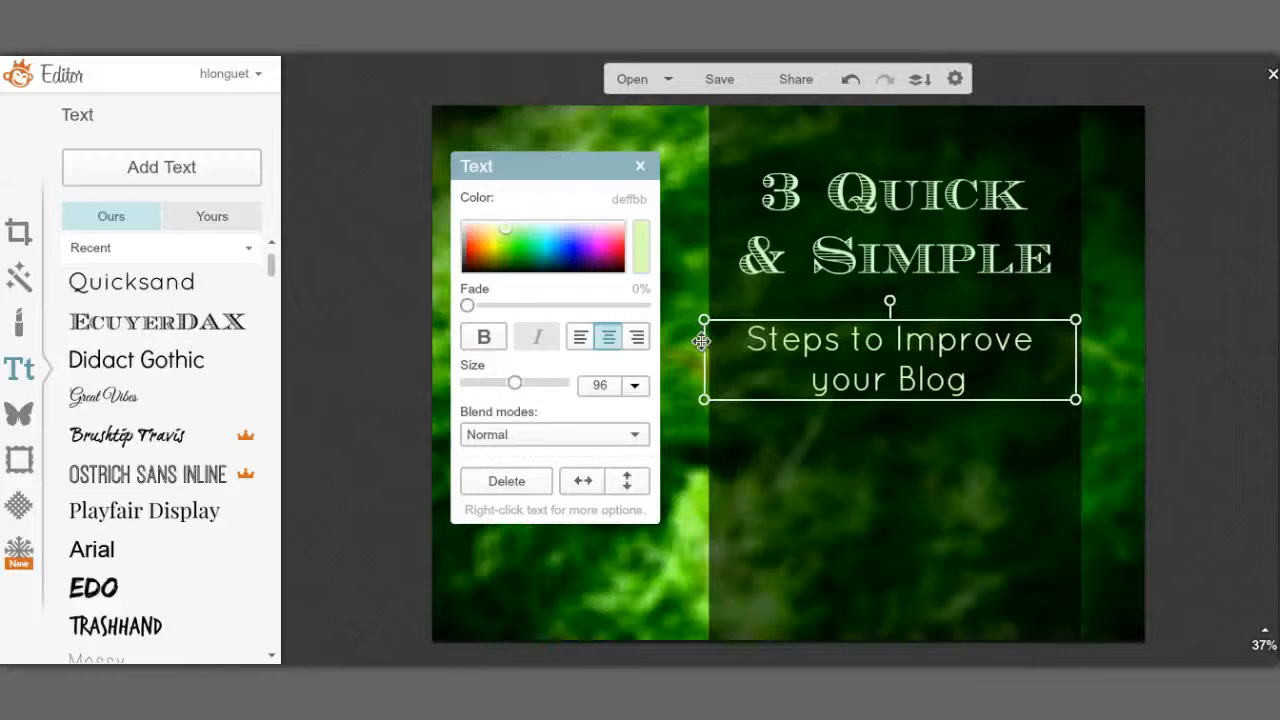
key(Right)
key(Right)
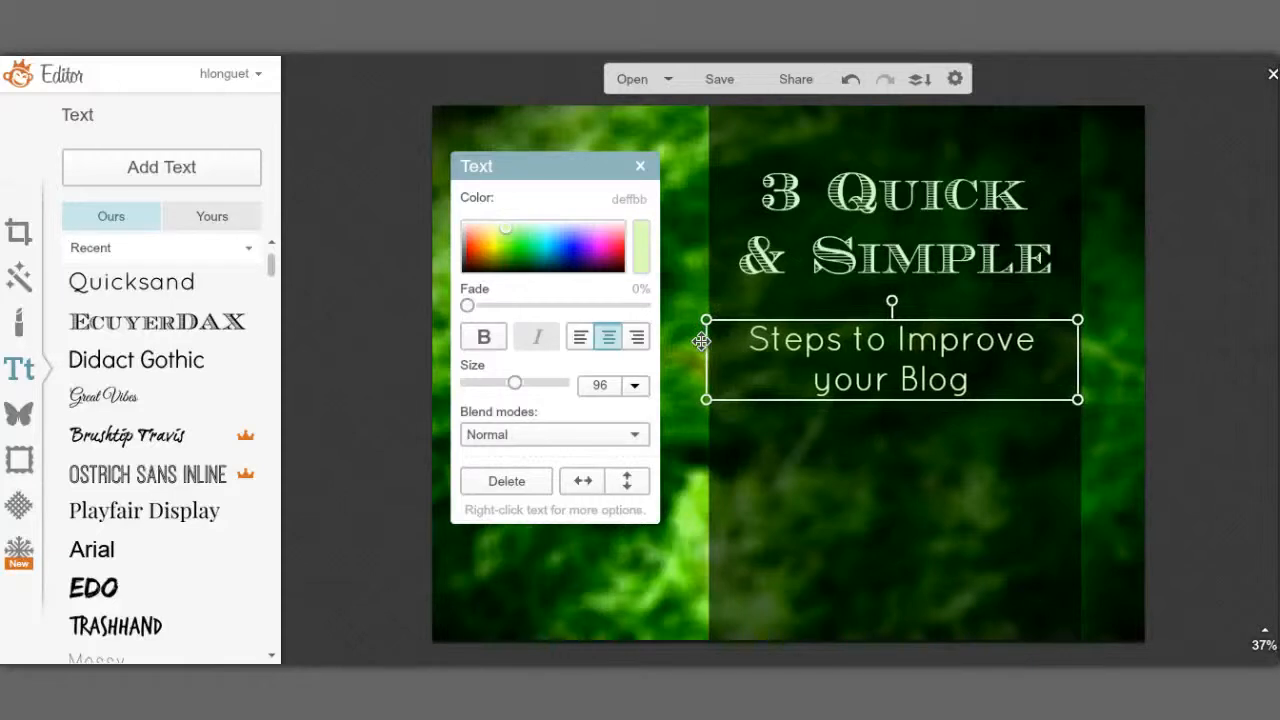
key(Right)
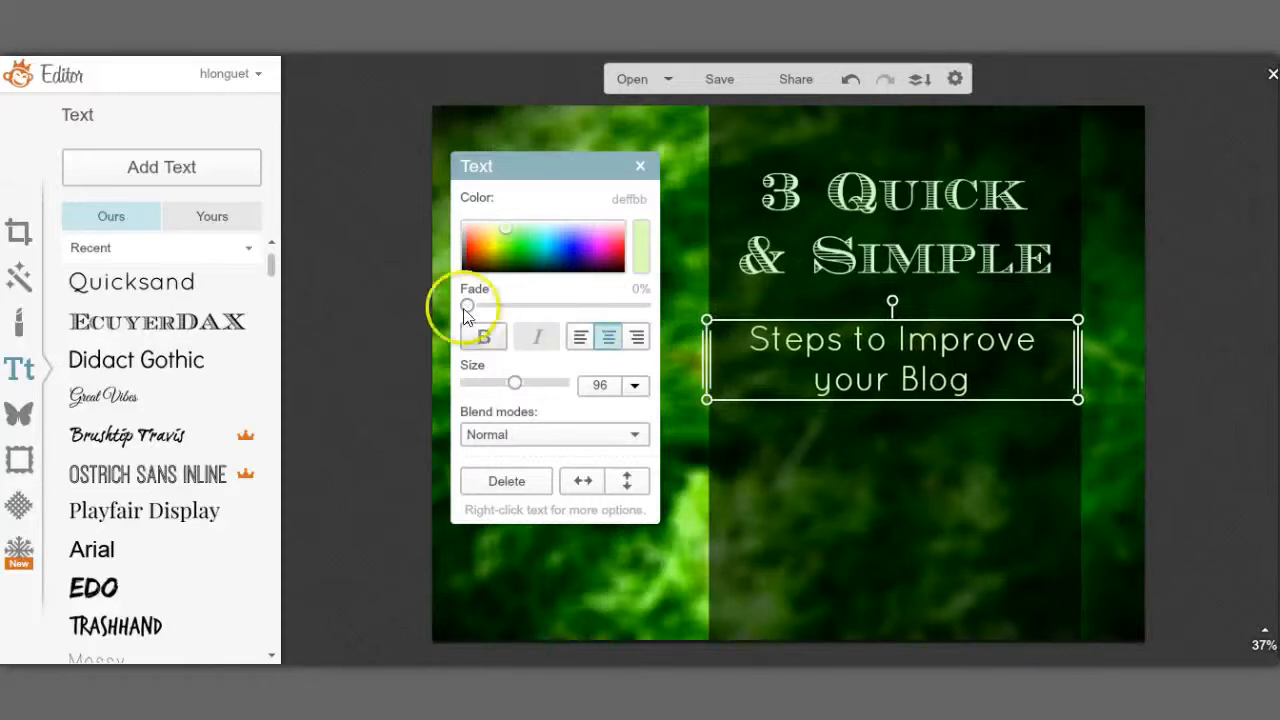
click(378, 354)
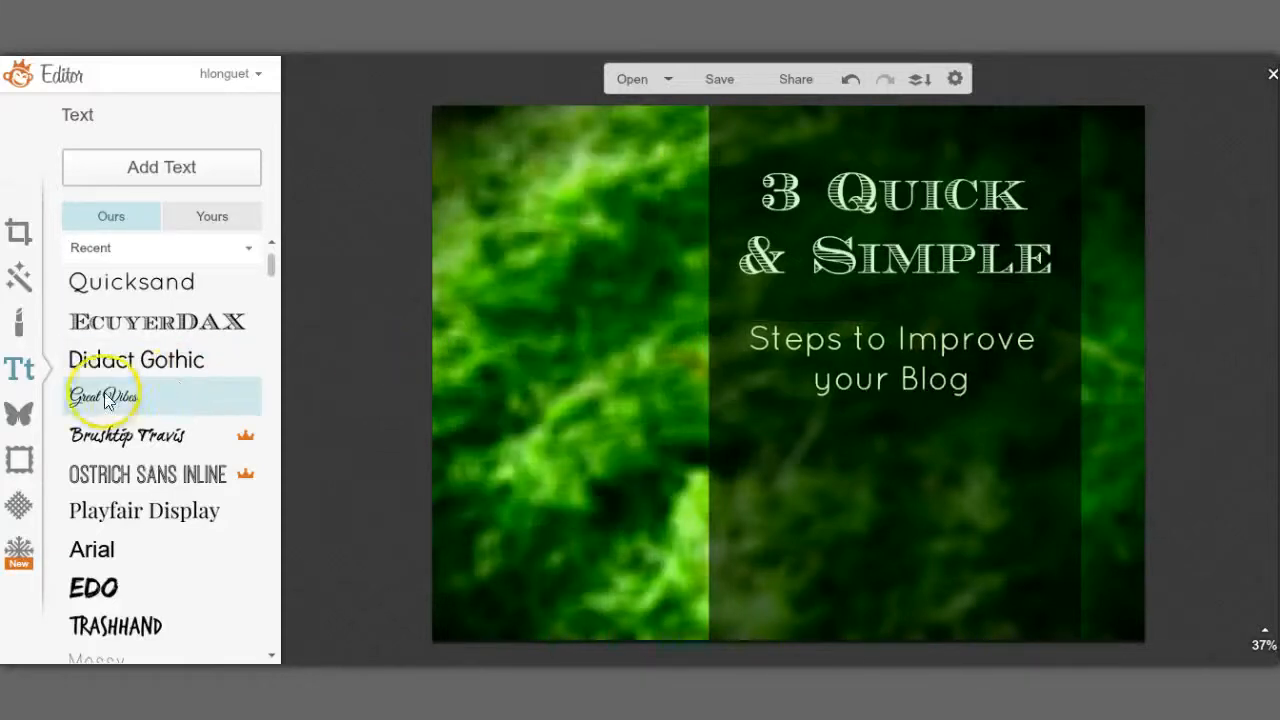
click(112, 287)
click(140, 170)
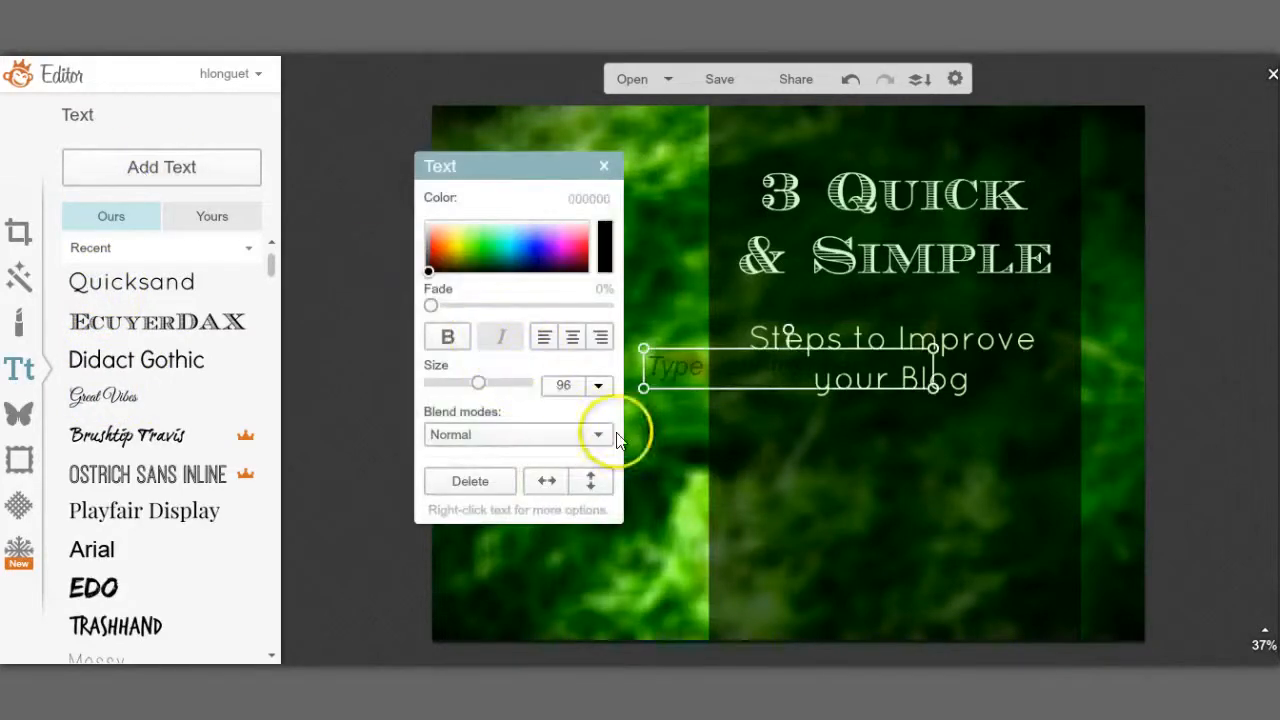
click(617, 437)
click(690, 369)
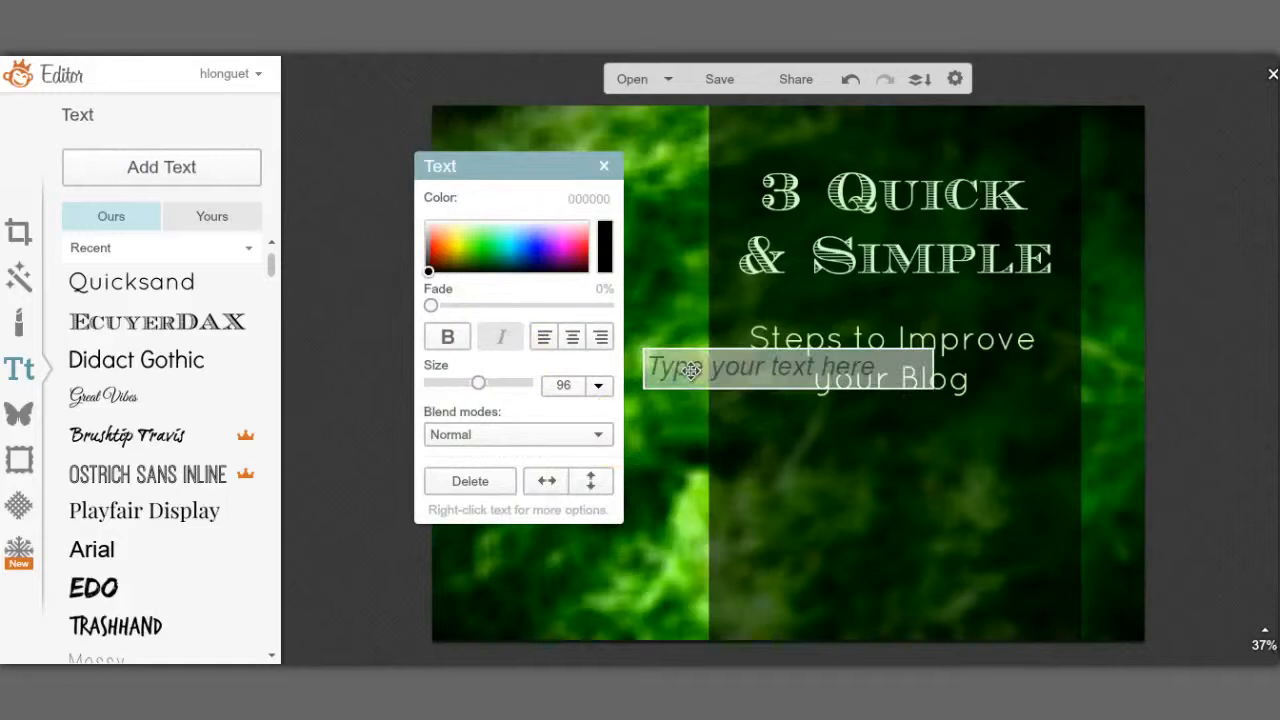
text(http://nov)
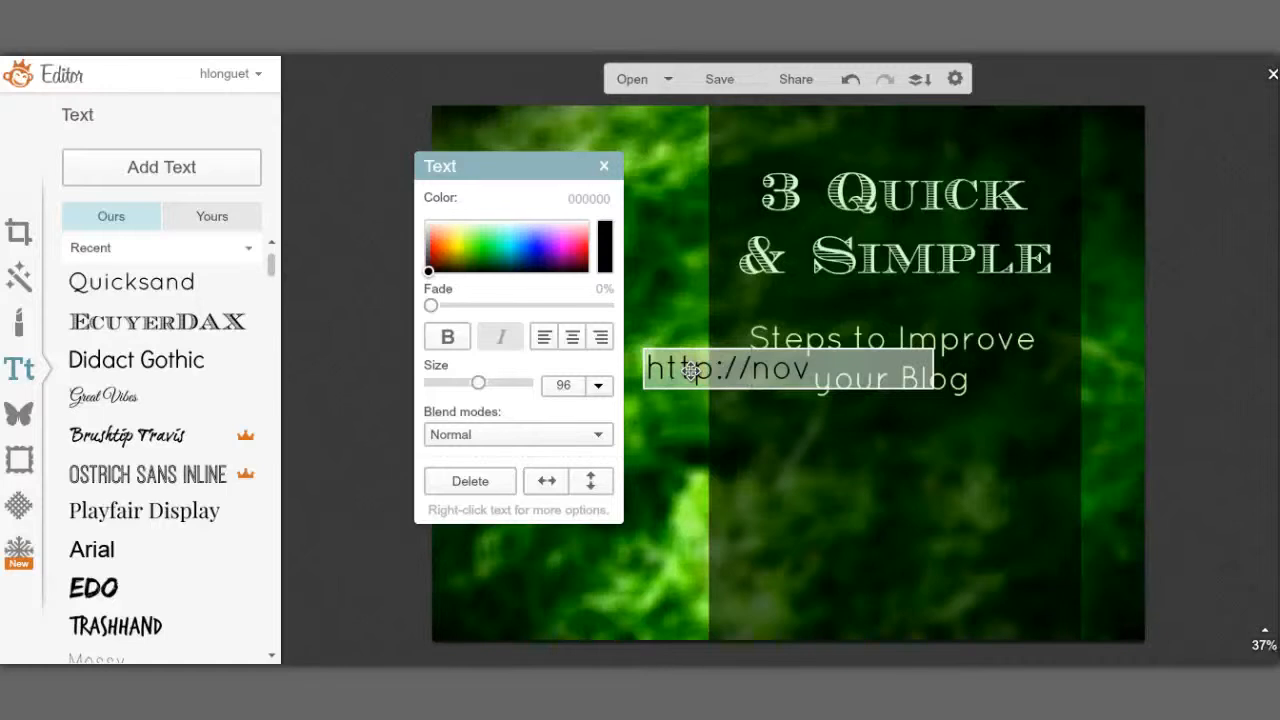
text(elexperience)
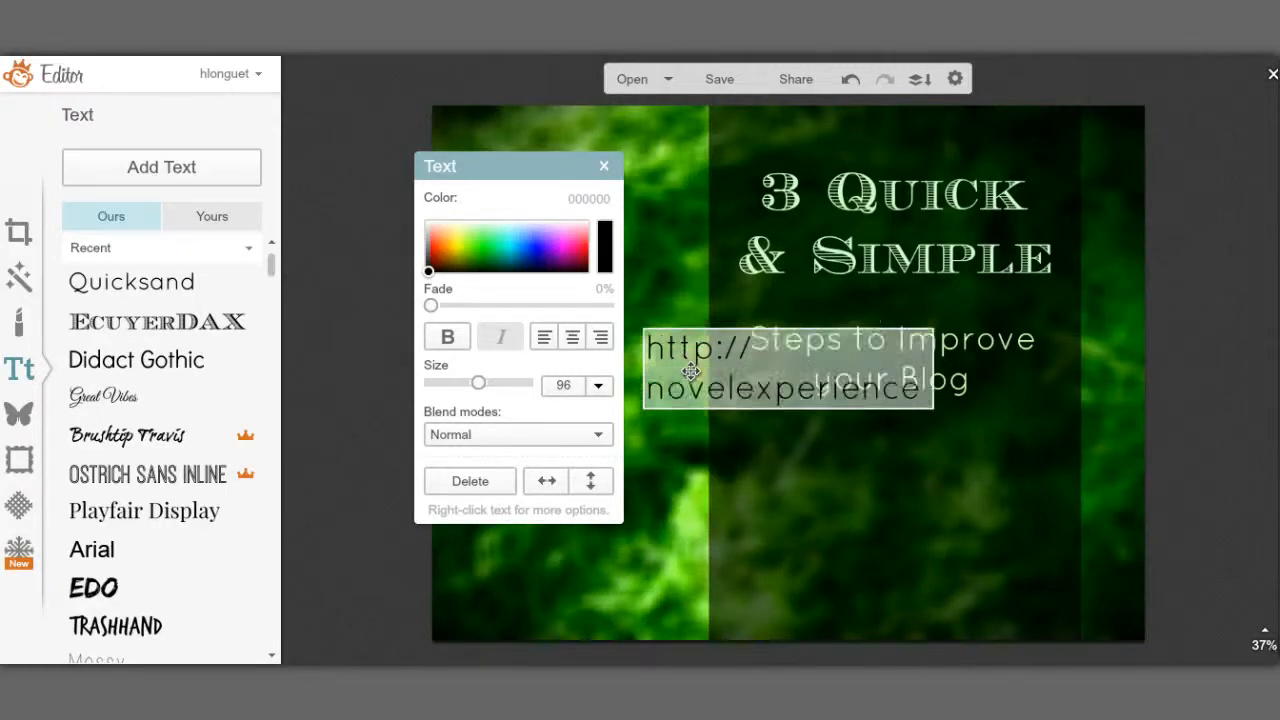
text(.info)
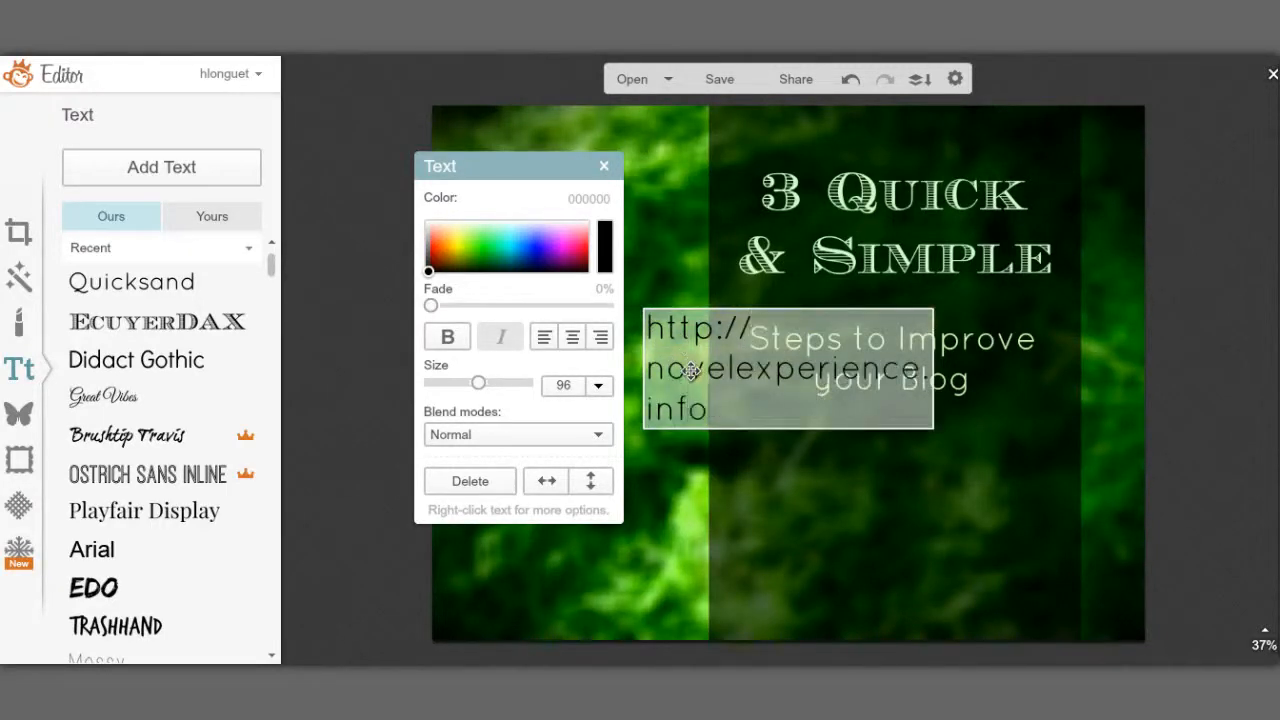
click(675, 309)
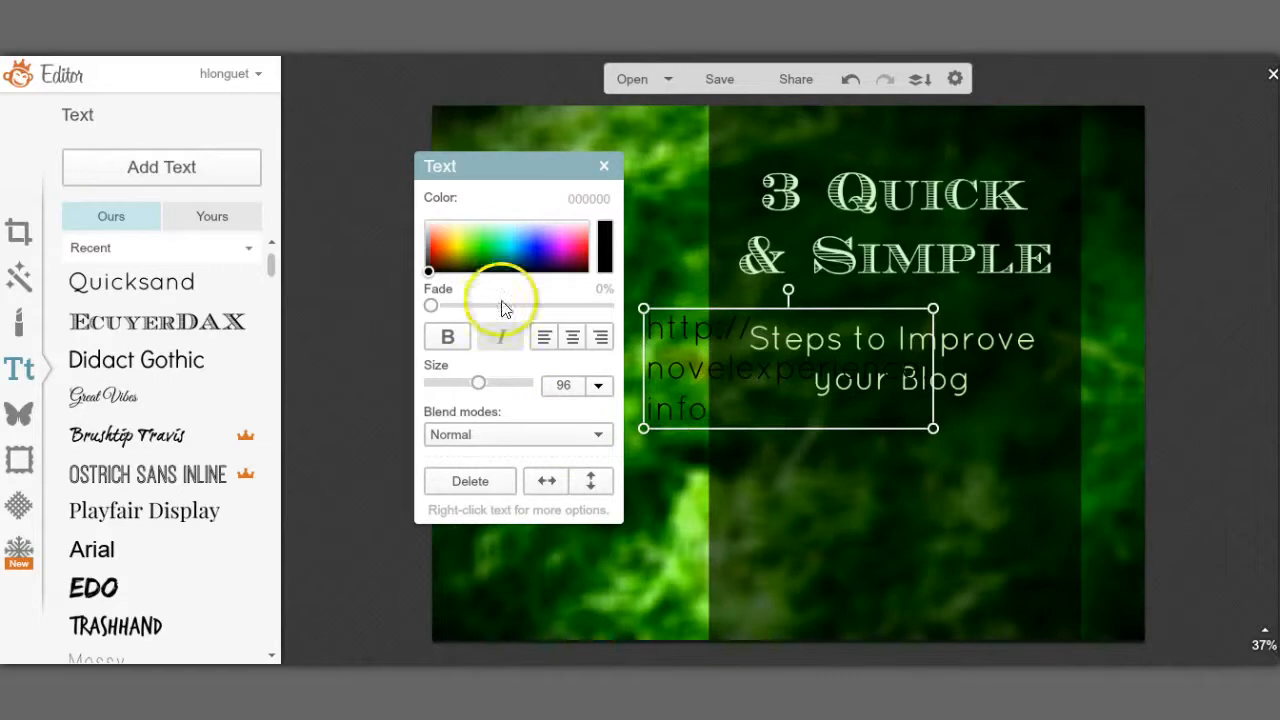
Set the web address text to size 27 and light green color deffcd.
drag(478, 383, 435, 390)
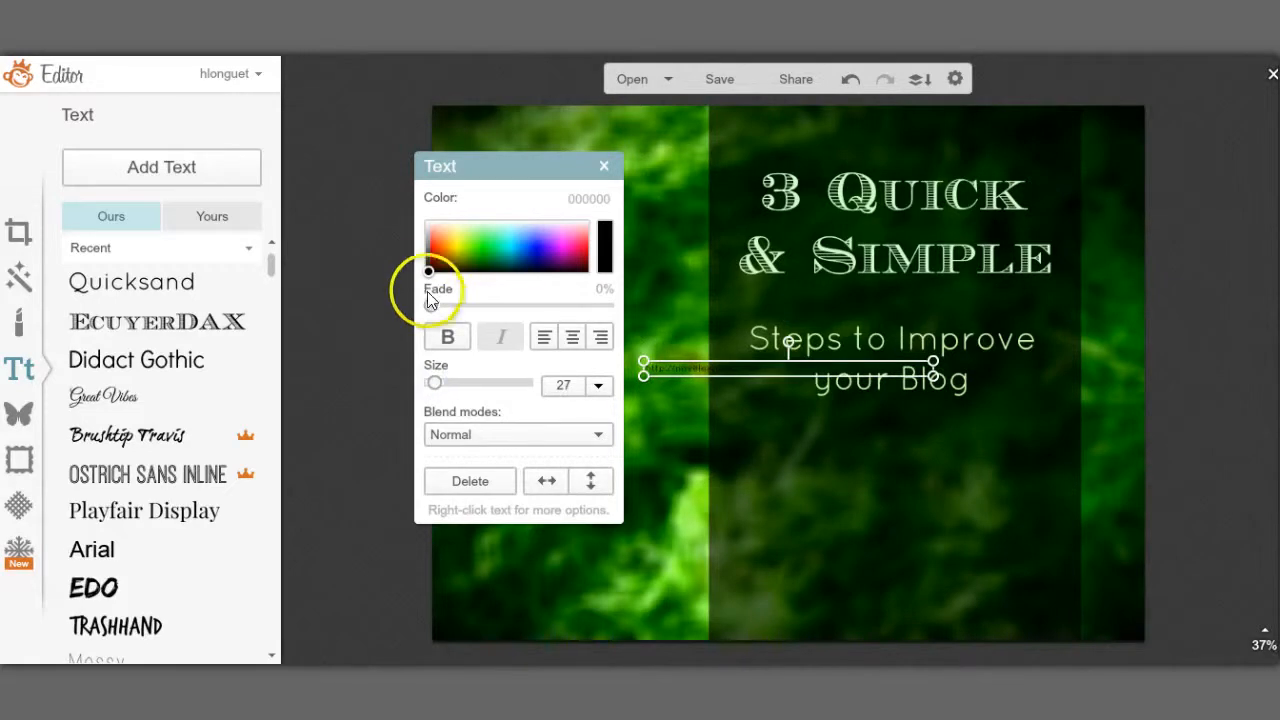
drag(429, 270, 427, 212)
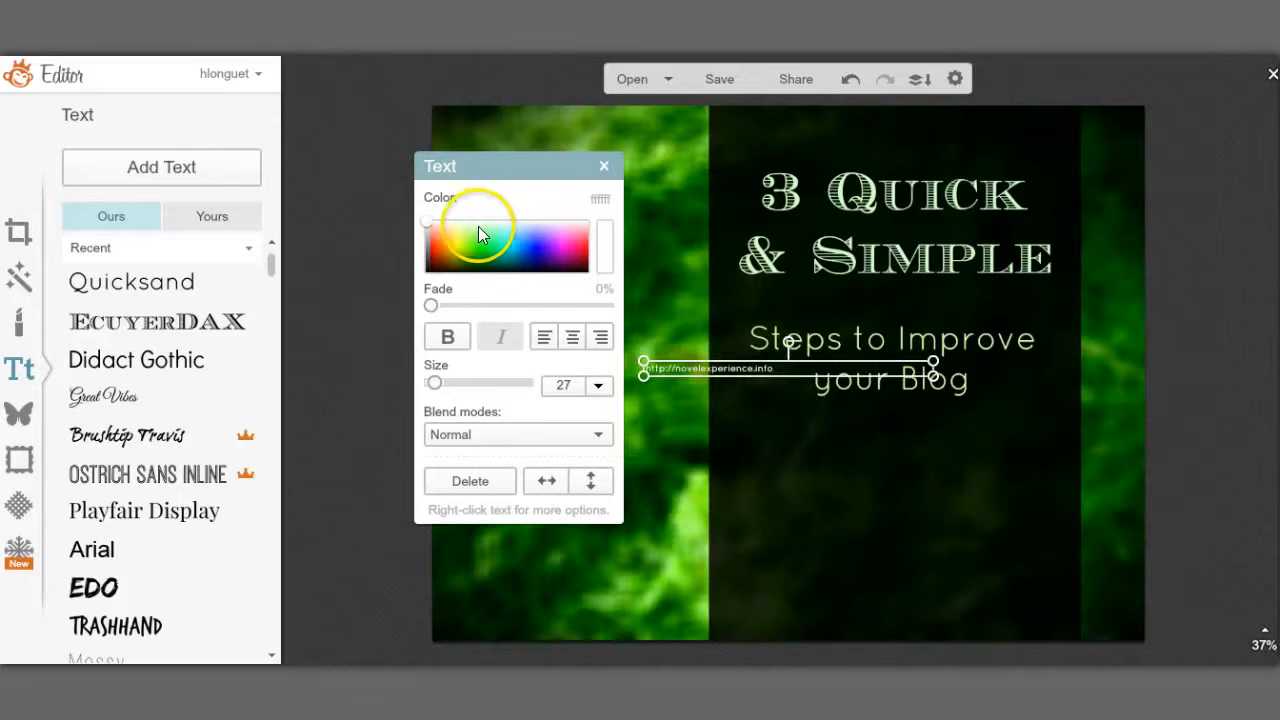
click(476, 227)
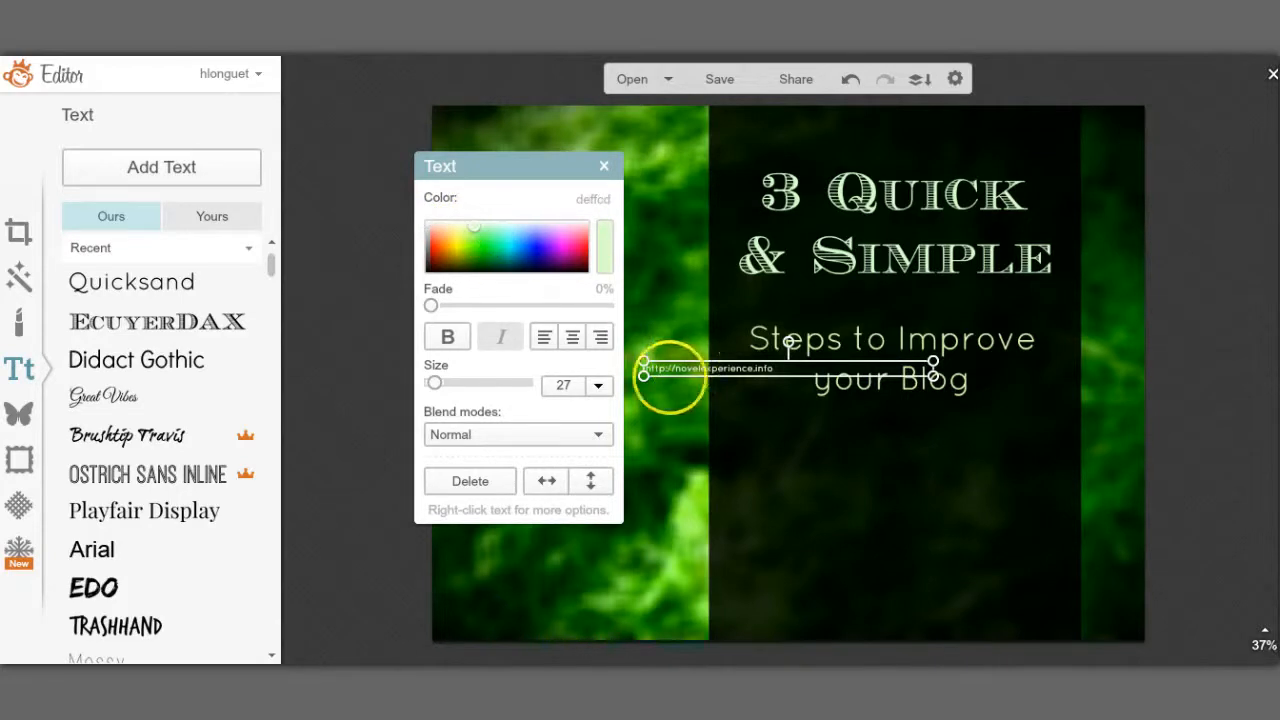
Move the web address near the bottom of the dark band and center it across the band's full width.
click(678, 366)
drag(678, 366, 743, 605)
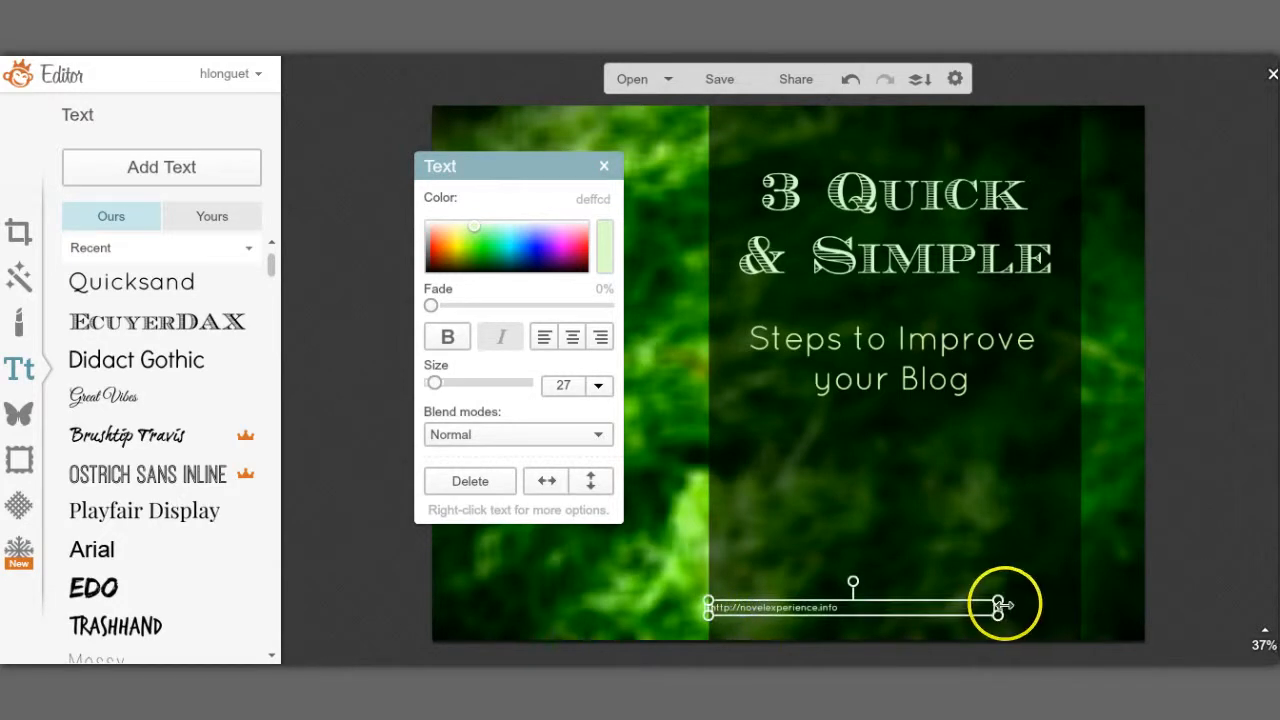
drag(998, 605, 1074, 600)
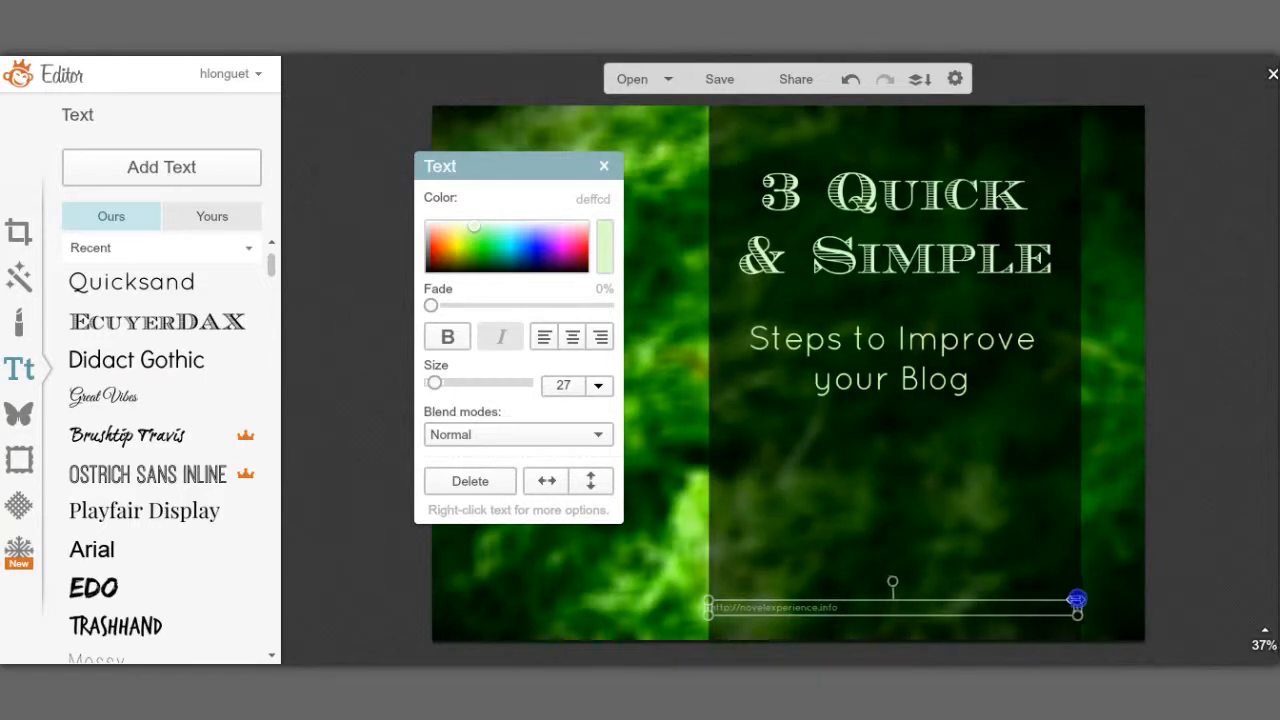
drag(1078, 598, 1079, 599)
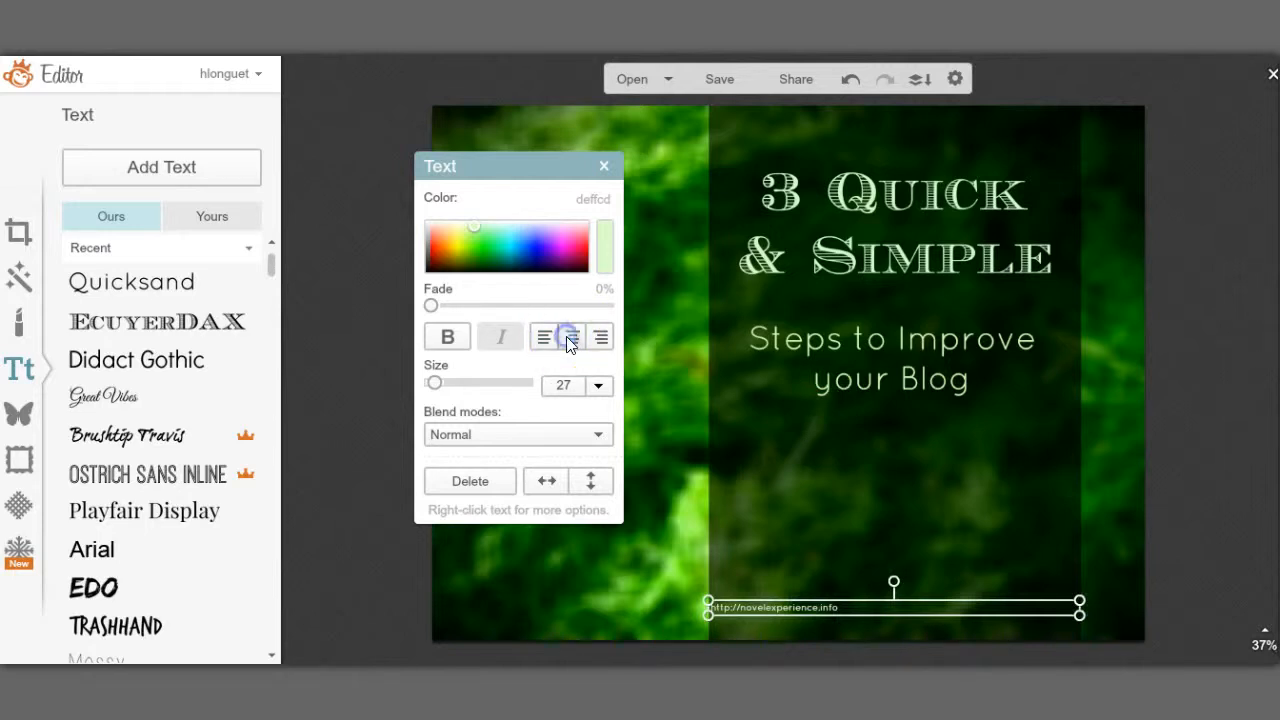
click(566, 336)
click(408, 508)
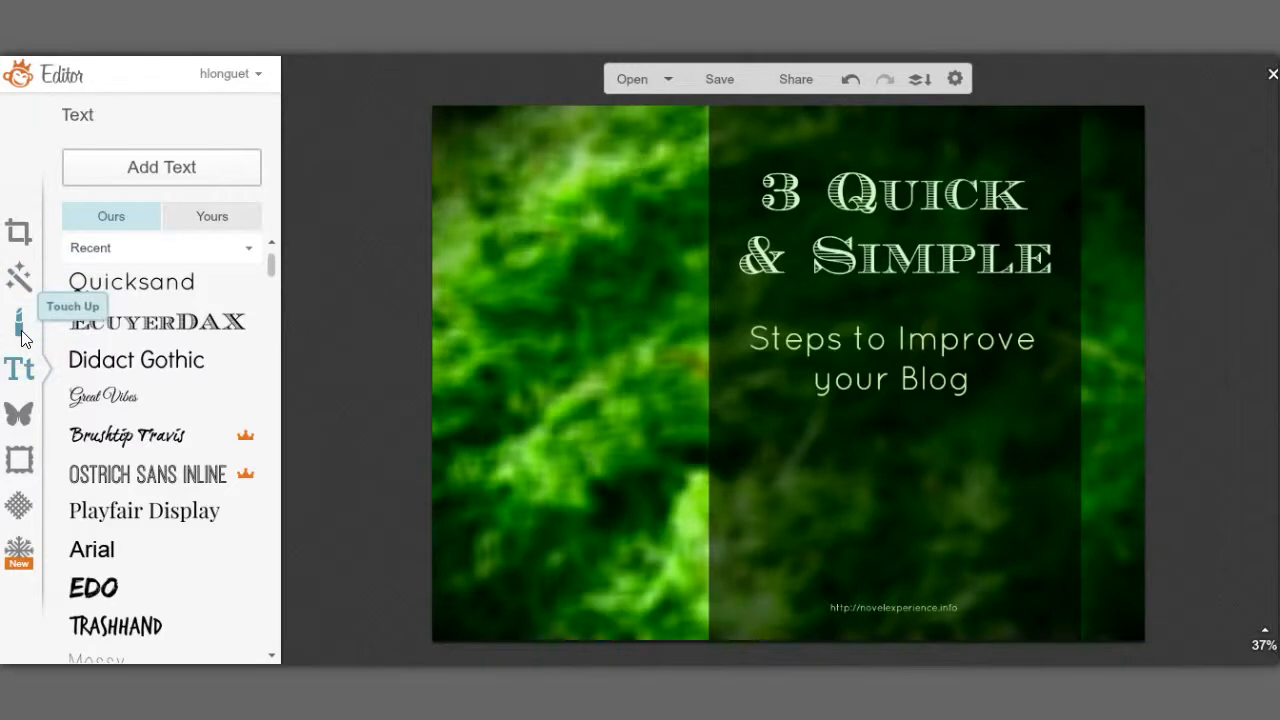
Add a green pushpin overlay and place it, scaled down to about half size, at the dark band's upper-left corner.
click(20, 413)
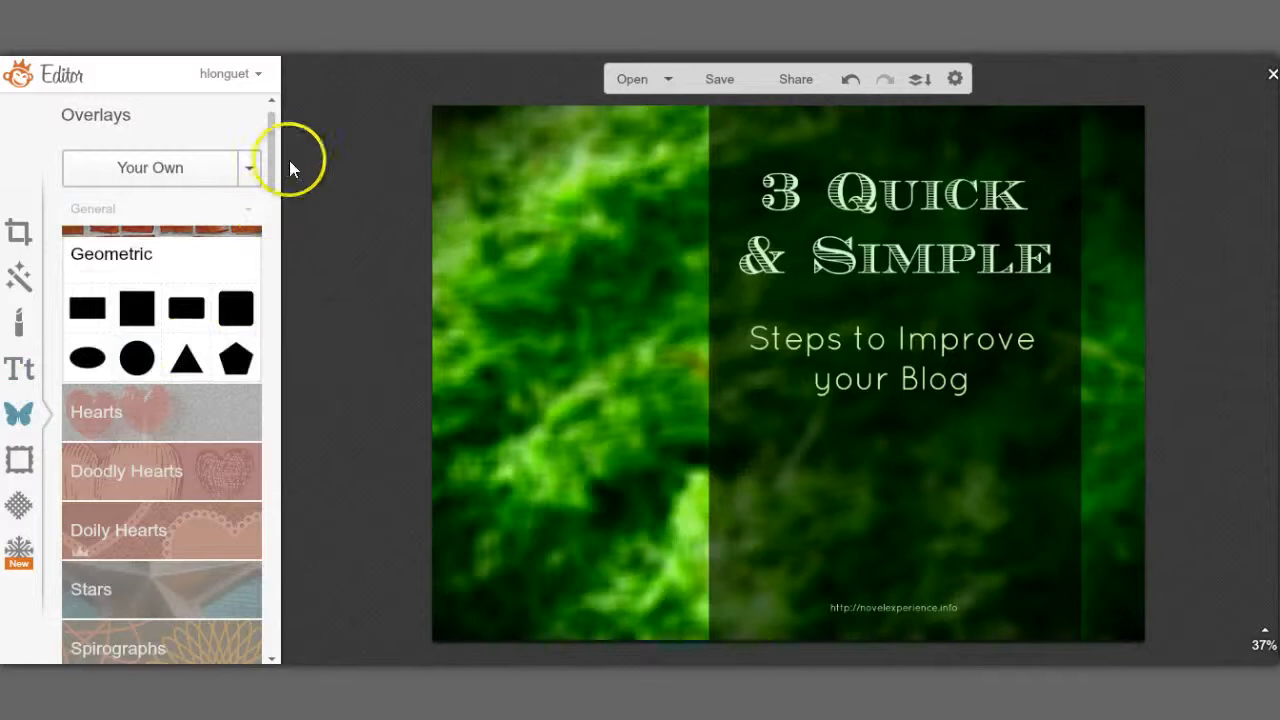
drag(271, 158, 278, 225)
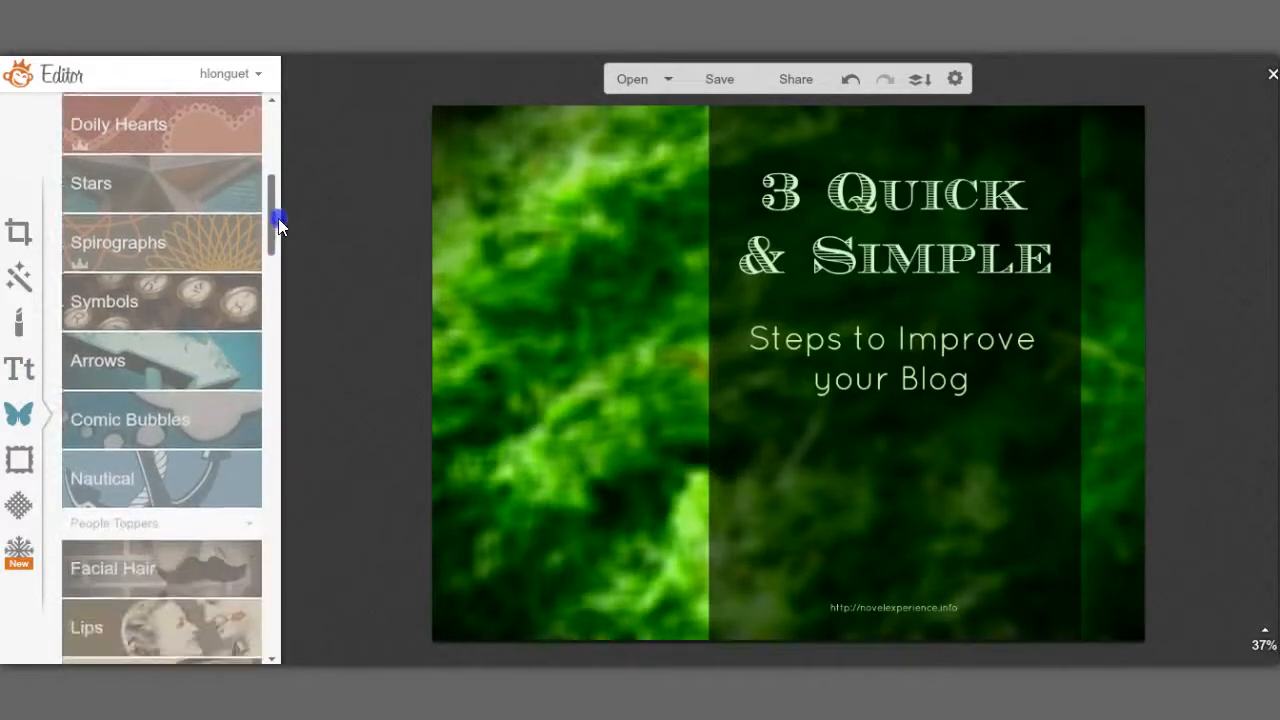
click(160, 290)
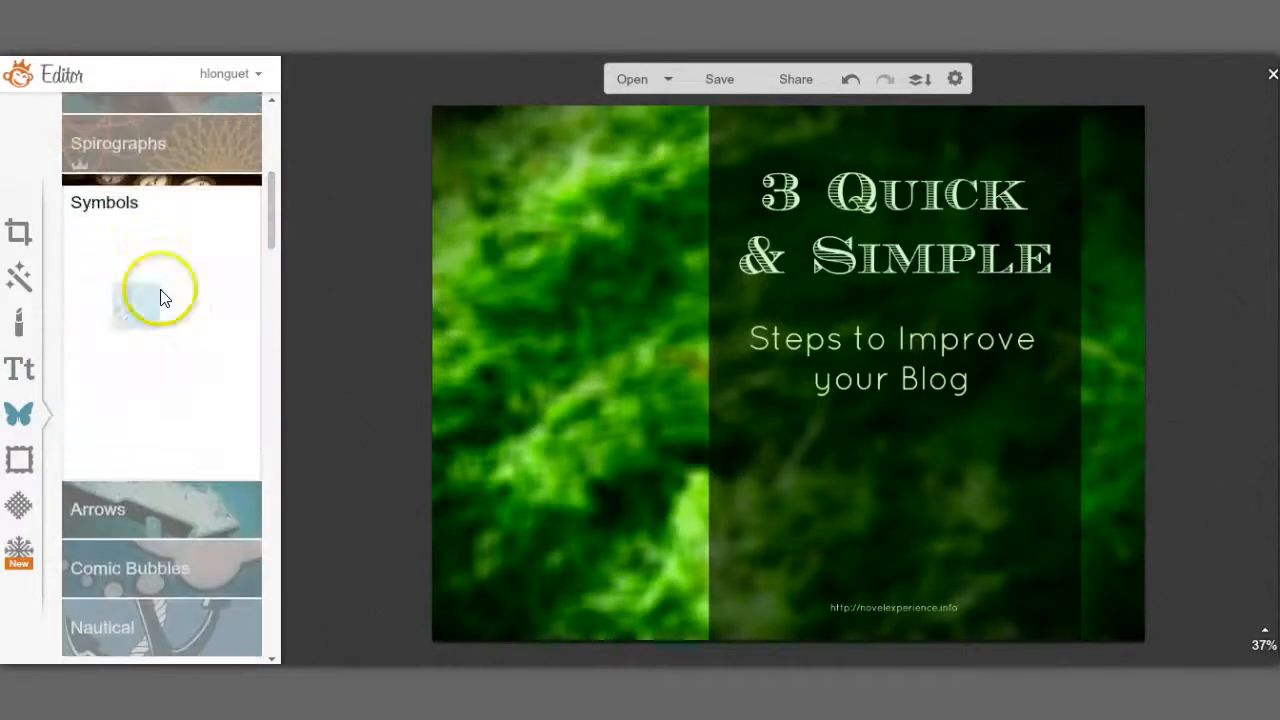
mouse_move(269, 218)
mouse_down()
mouse_move(271, 250)
mouse_move(271, 191)
mouse_move(282, 489)
mouse_up()
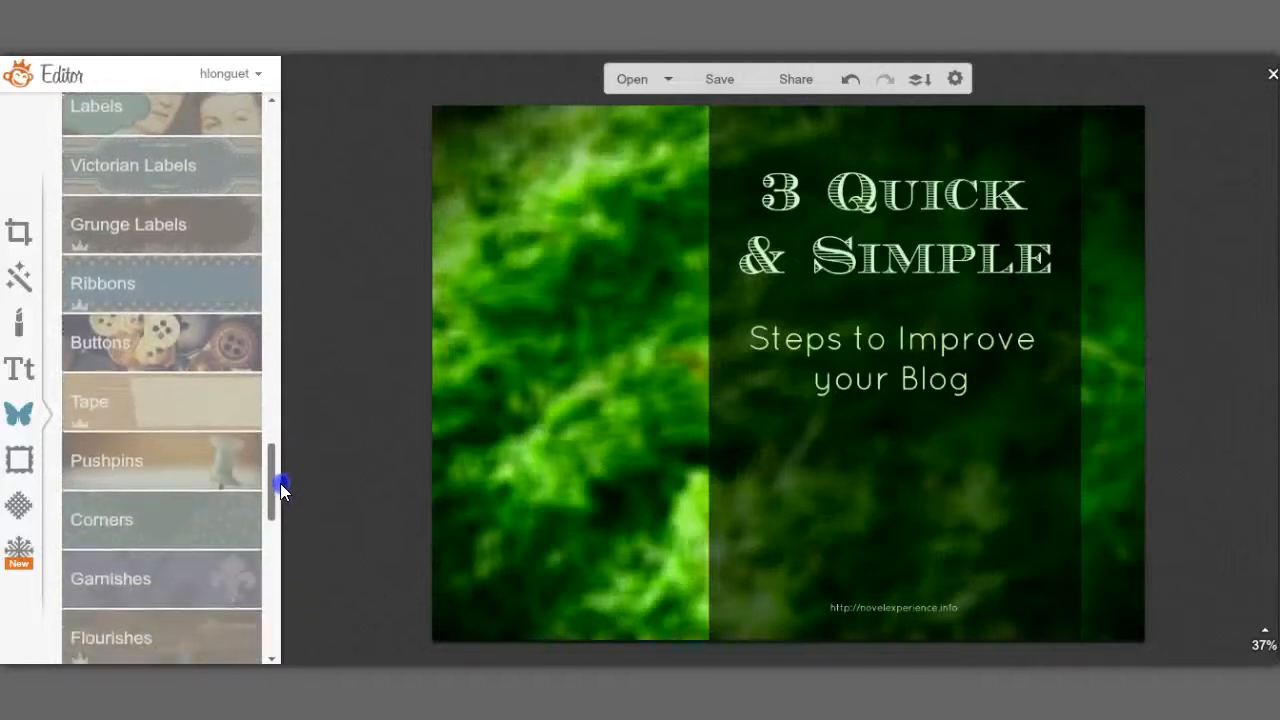
click(140, 462)
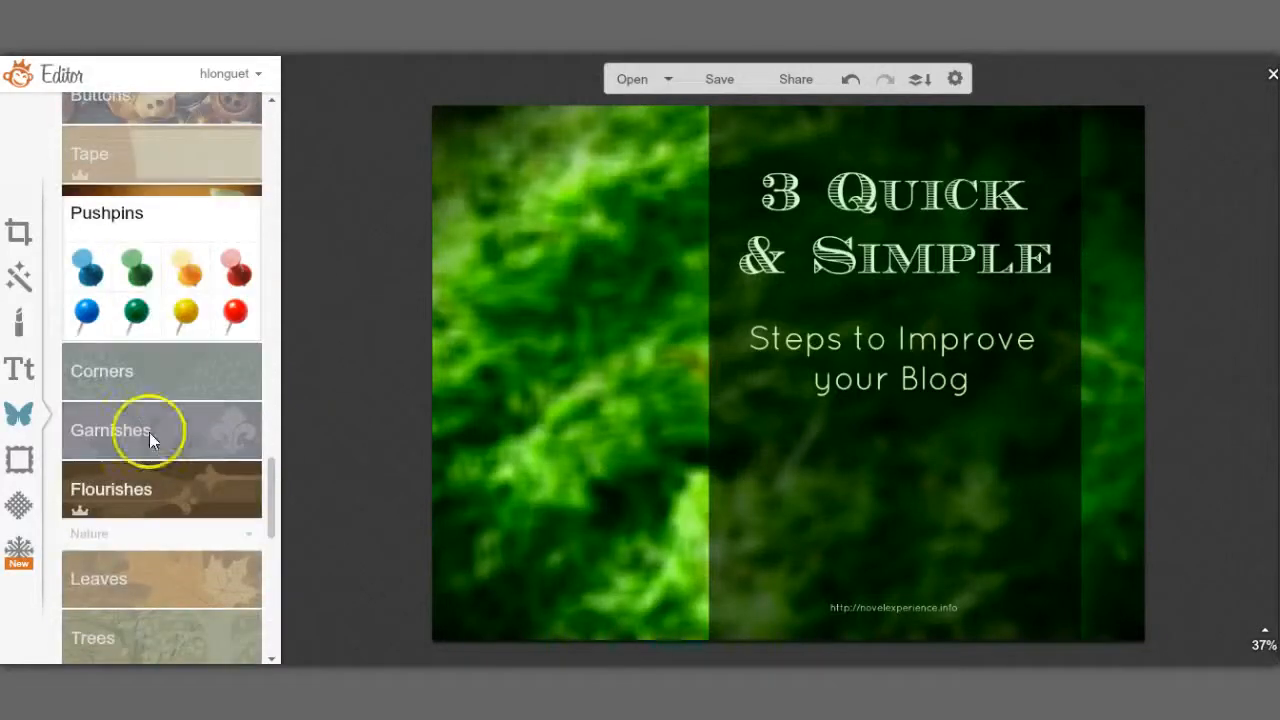
click(124, 263)
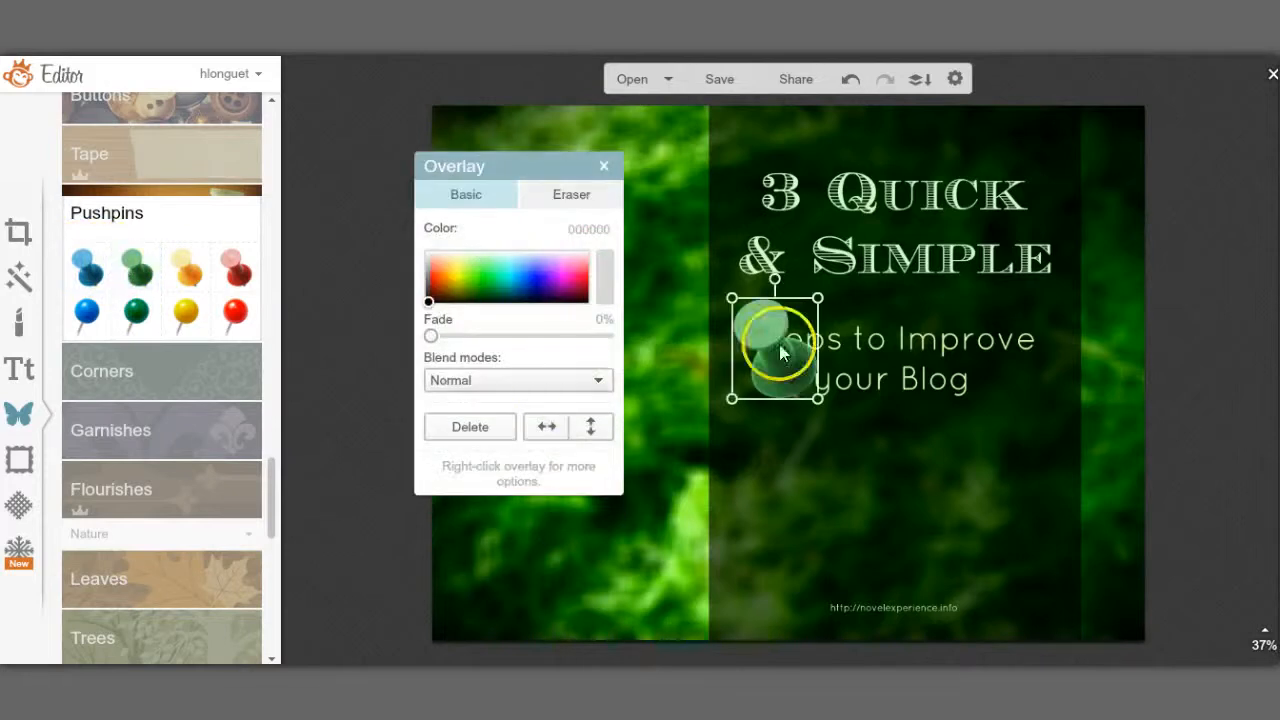
drag(807, 358, 765, 172)
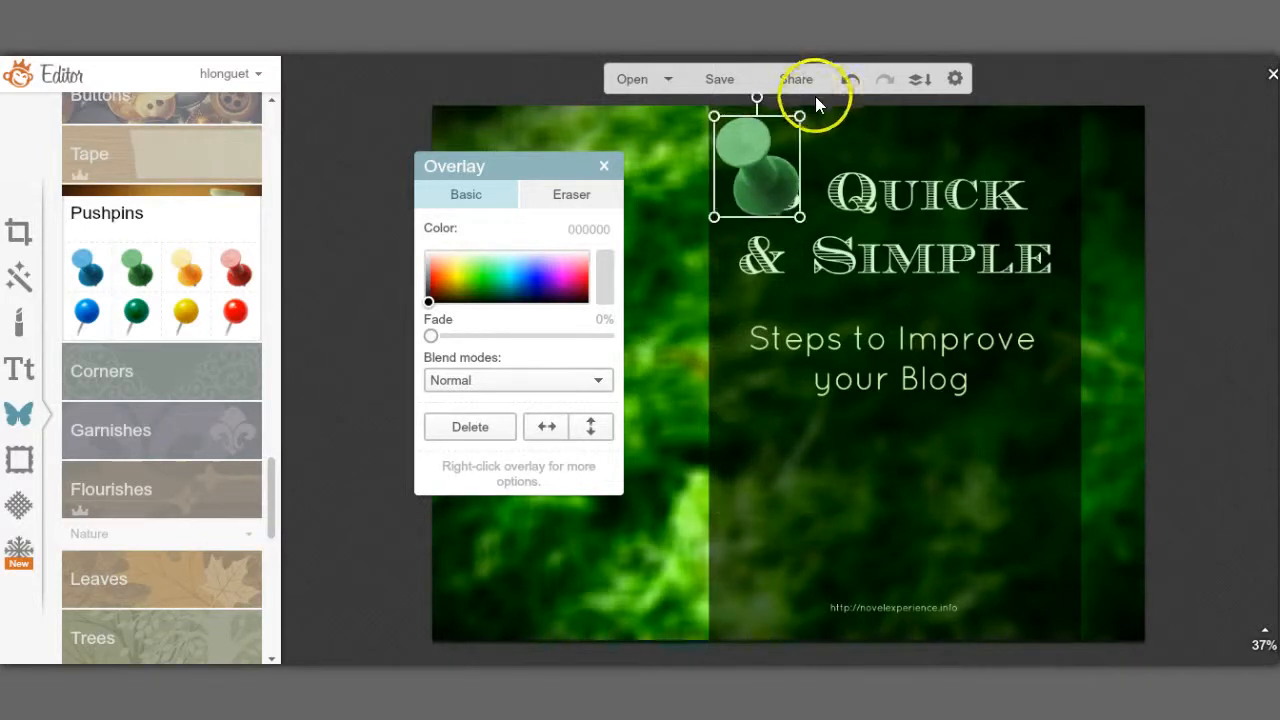
drag(800, 116, 726, 130)
Duplicate the green pushpin and place the copy at the dark band's upper-right corner.
right_click(726, 130)
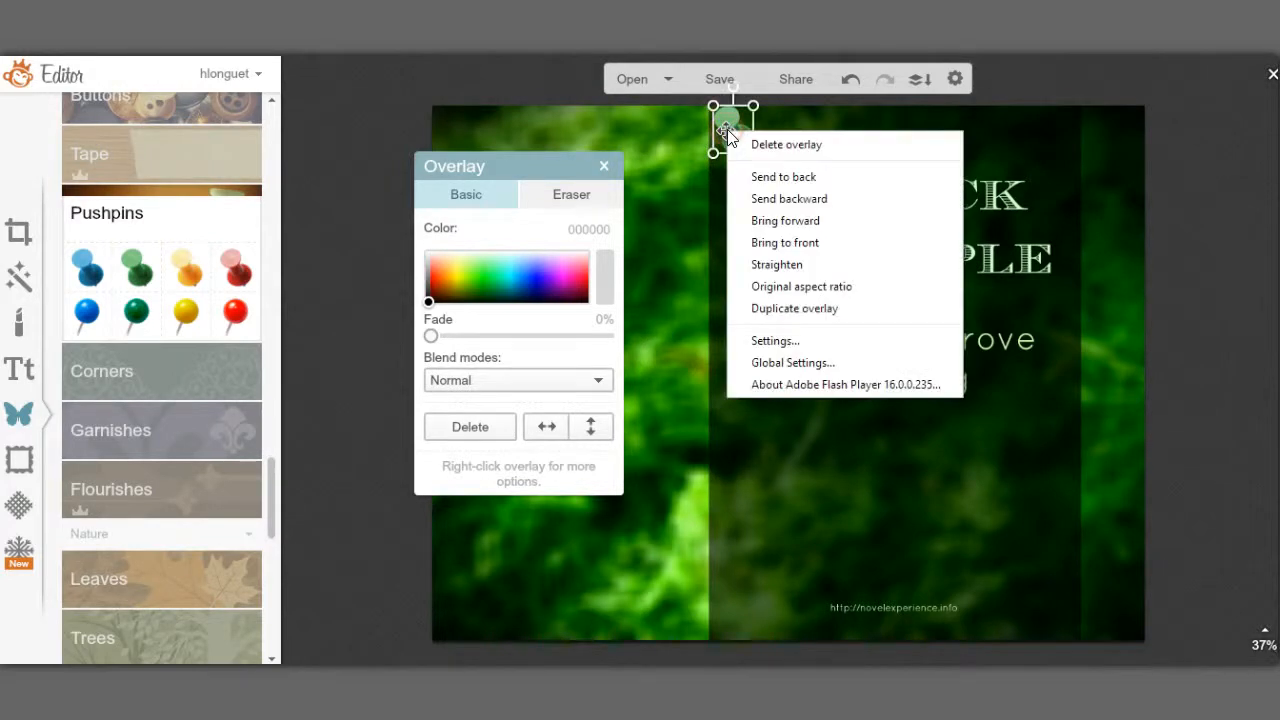
click(786, 308)
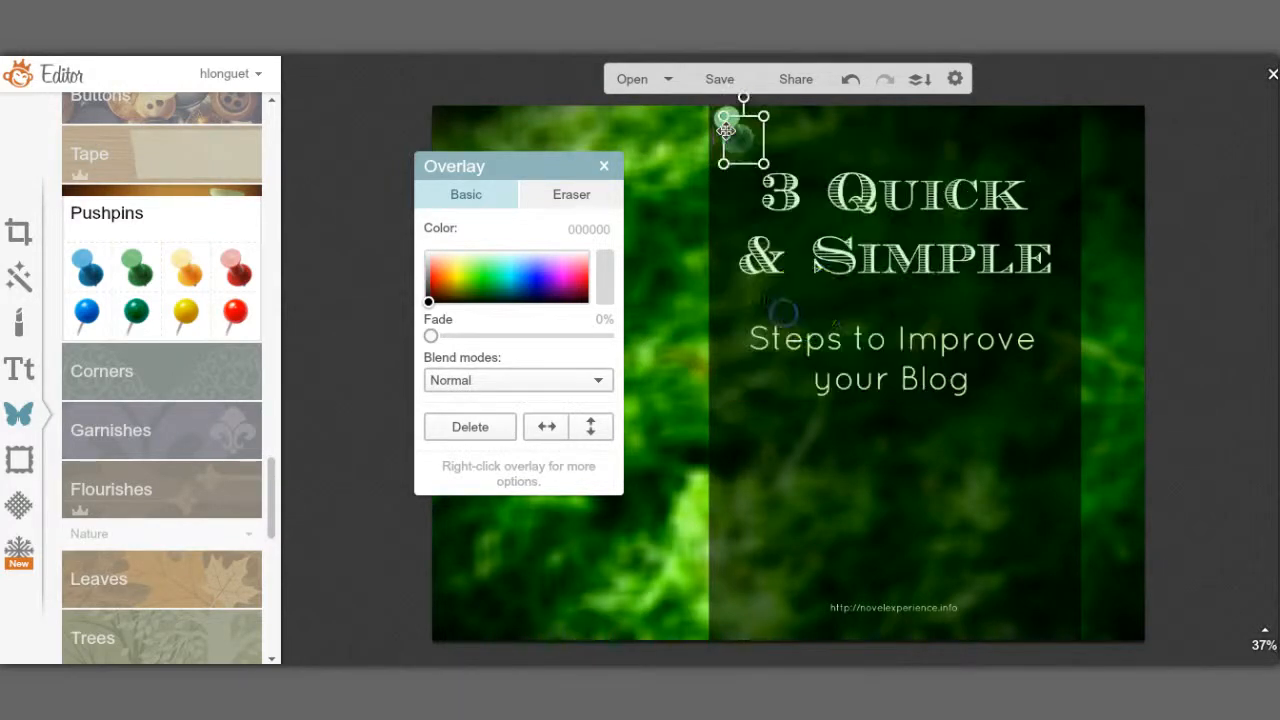
drag(749, 145, 1058, 150)
click(1186, 197)
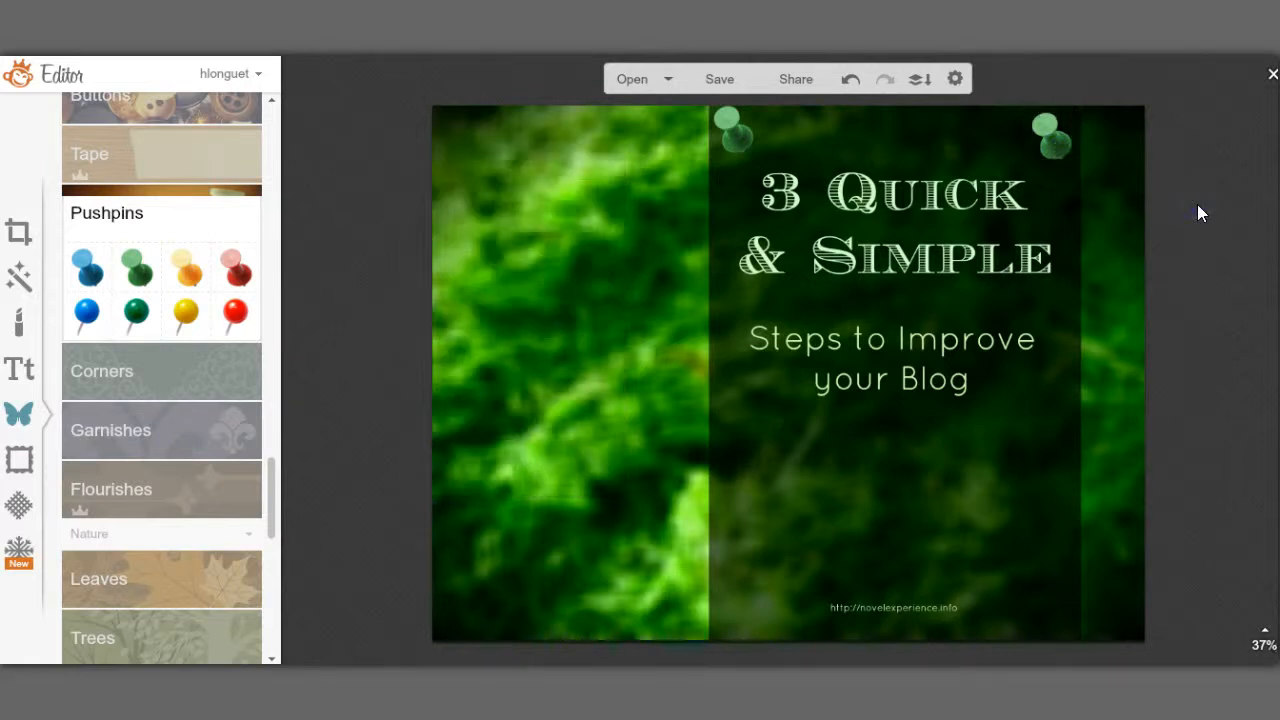
Delete both green pushpin overlays from the image.
click(1042, 130)
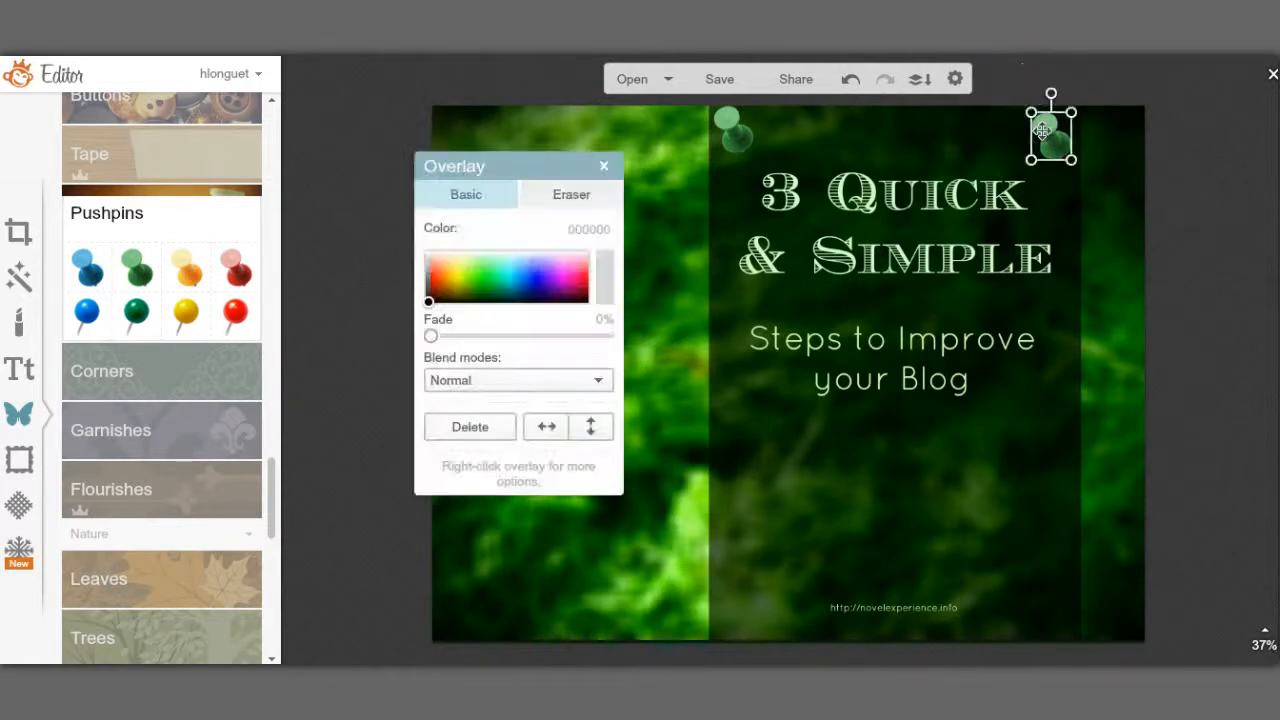
drag(1042, 130, 727, 122)
key(Delete)
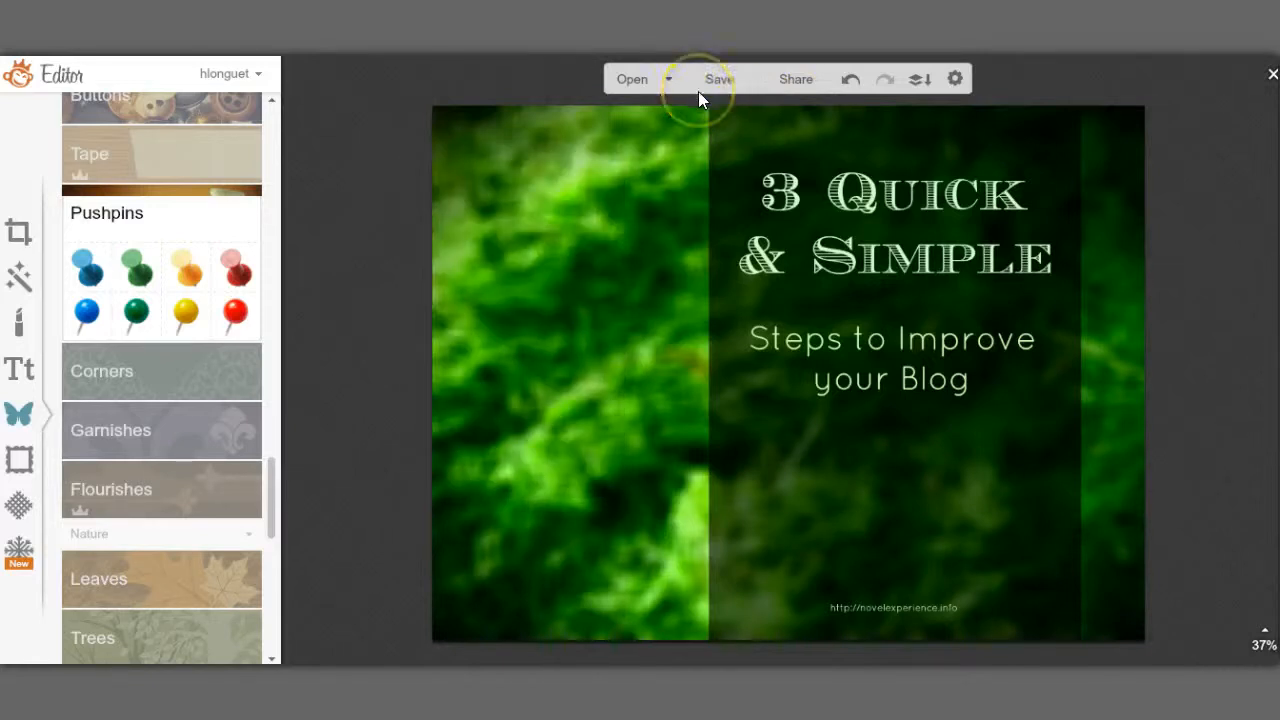
Set the graphic's save options to .jpg format and Pierce quality, after trying the Roger and Sean quality levels.
click(715, 79)
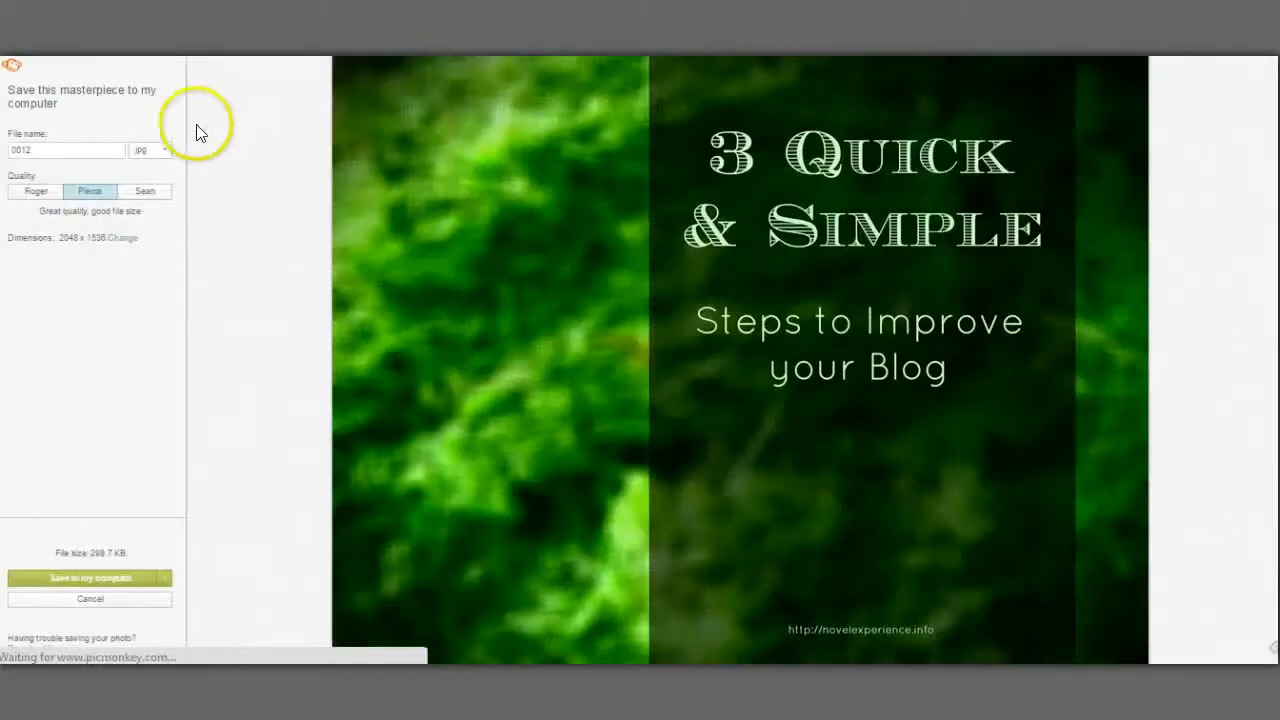
click(163, 151)
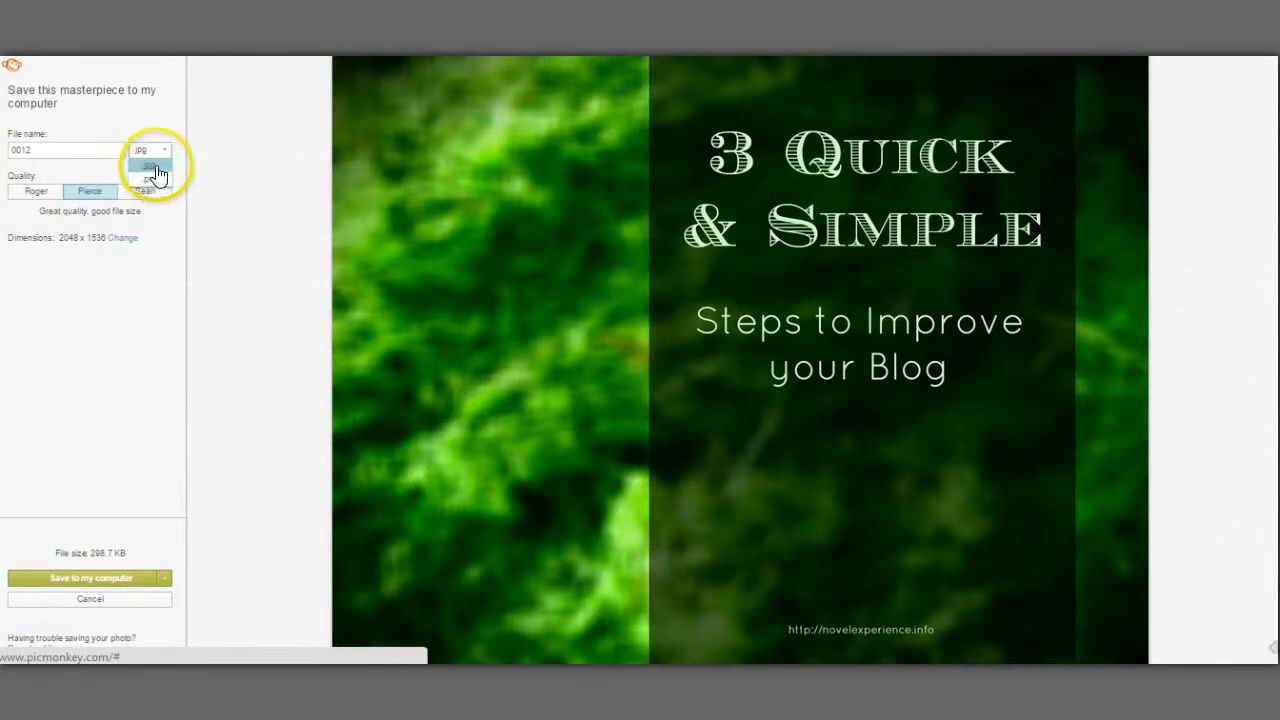
click(155, 167)
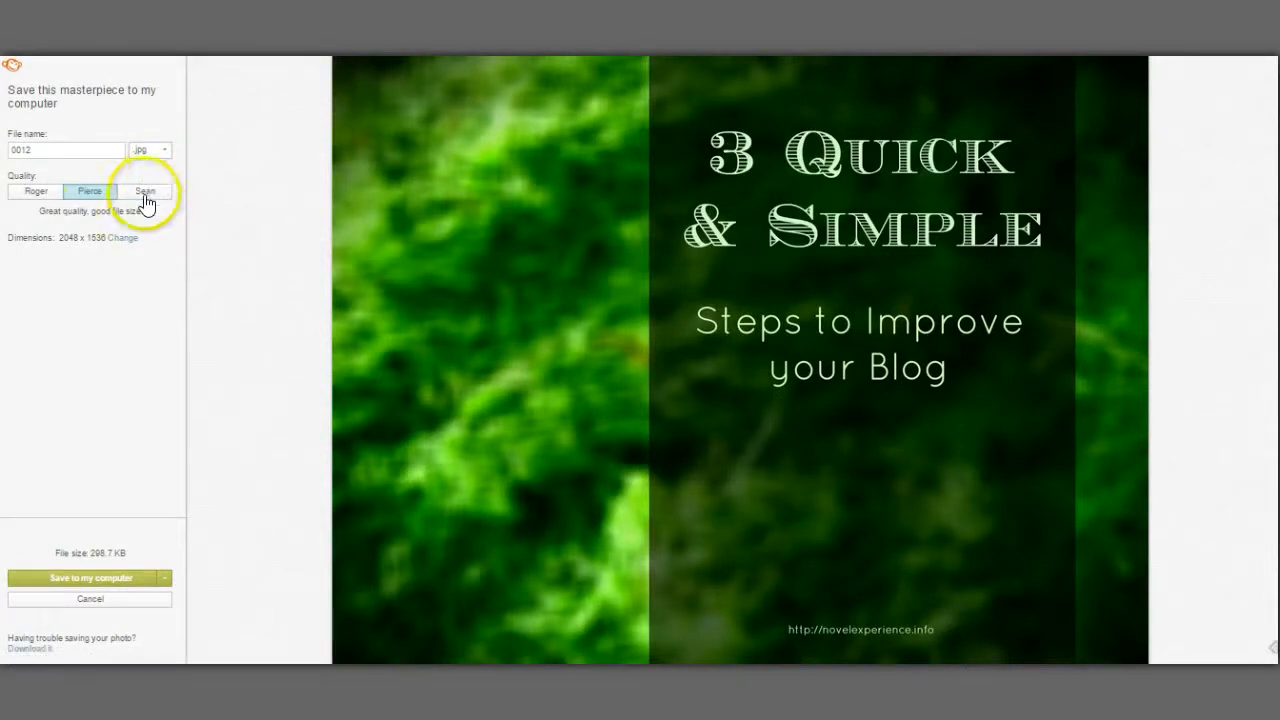
click(36, 194)
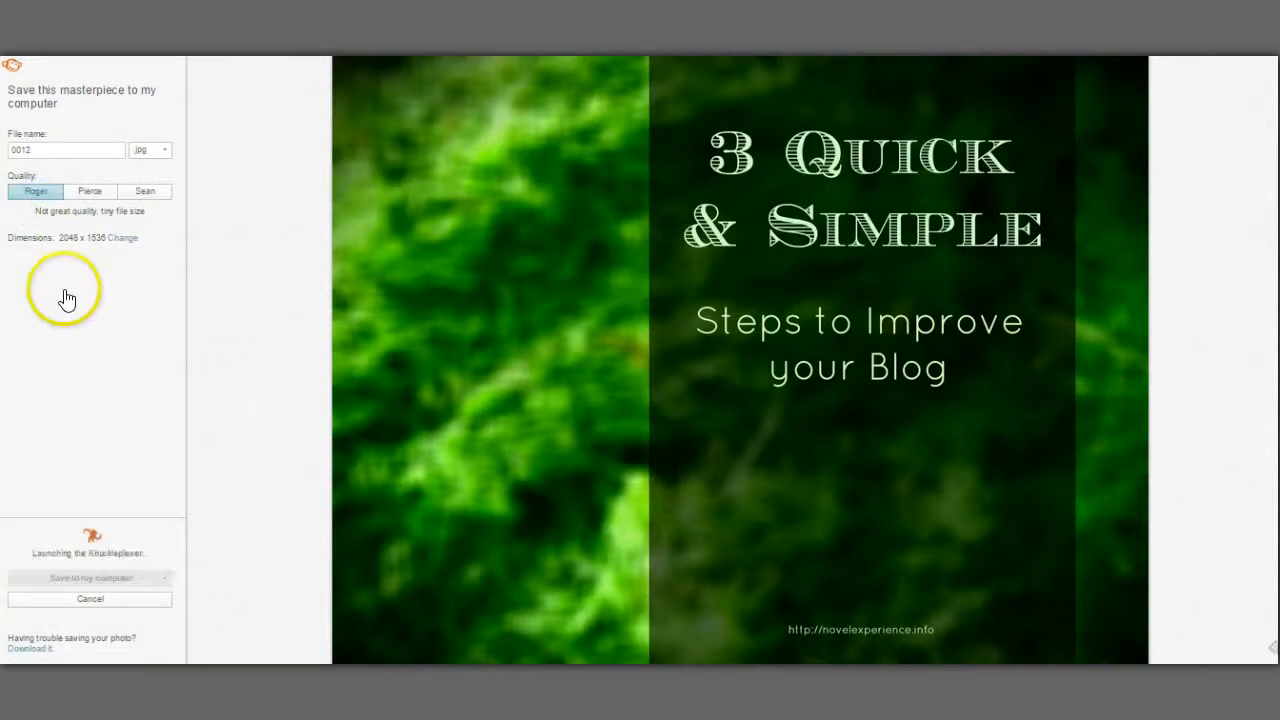
click(87, 194)
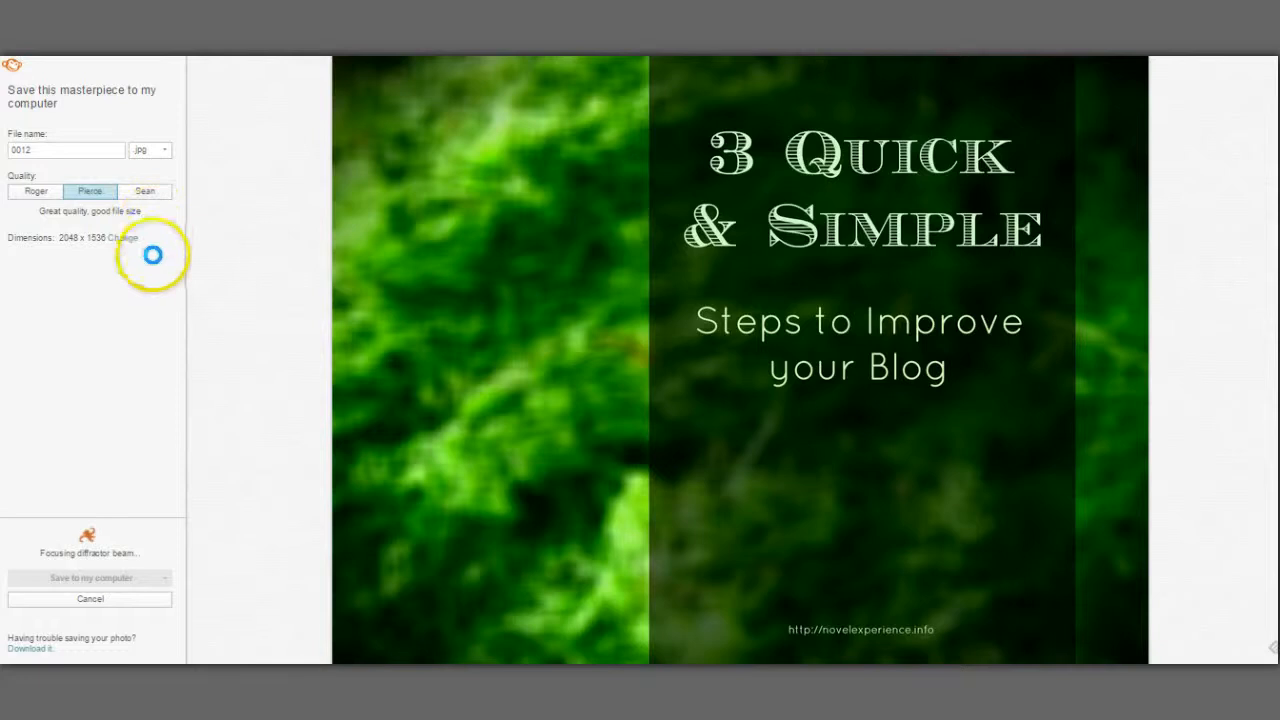
click(155, 198)
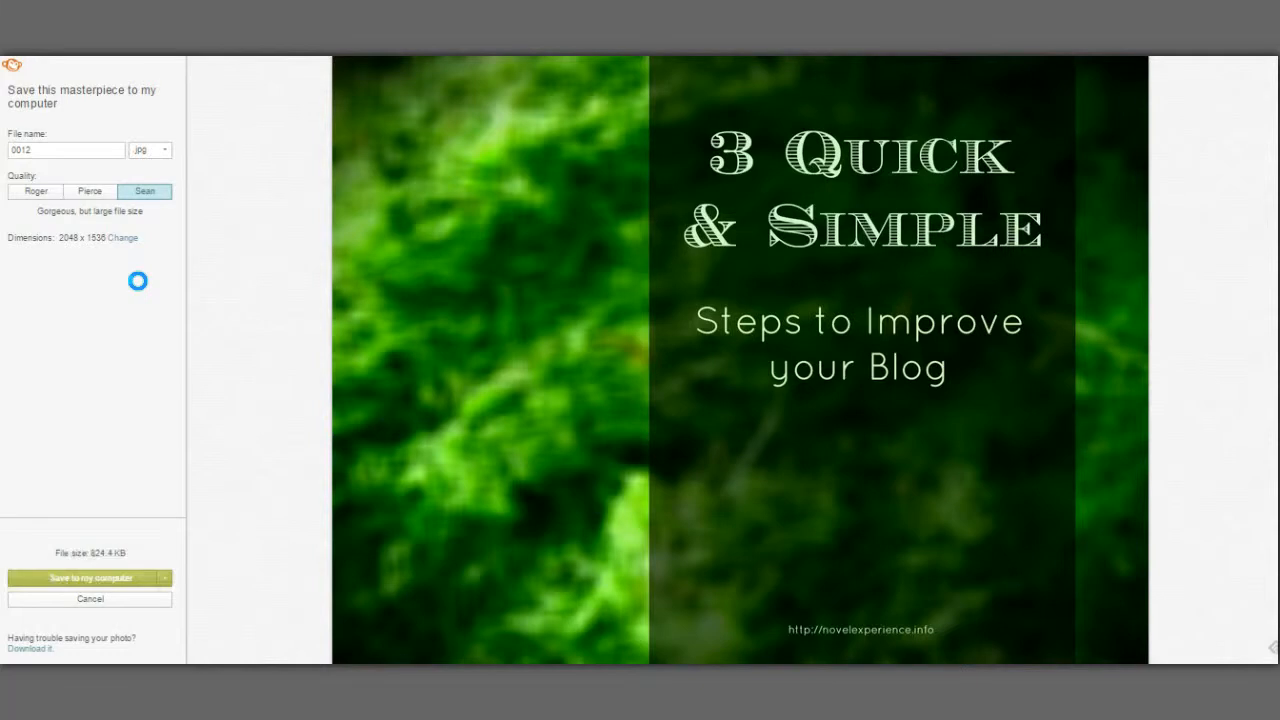
click(89, 192)
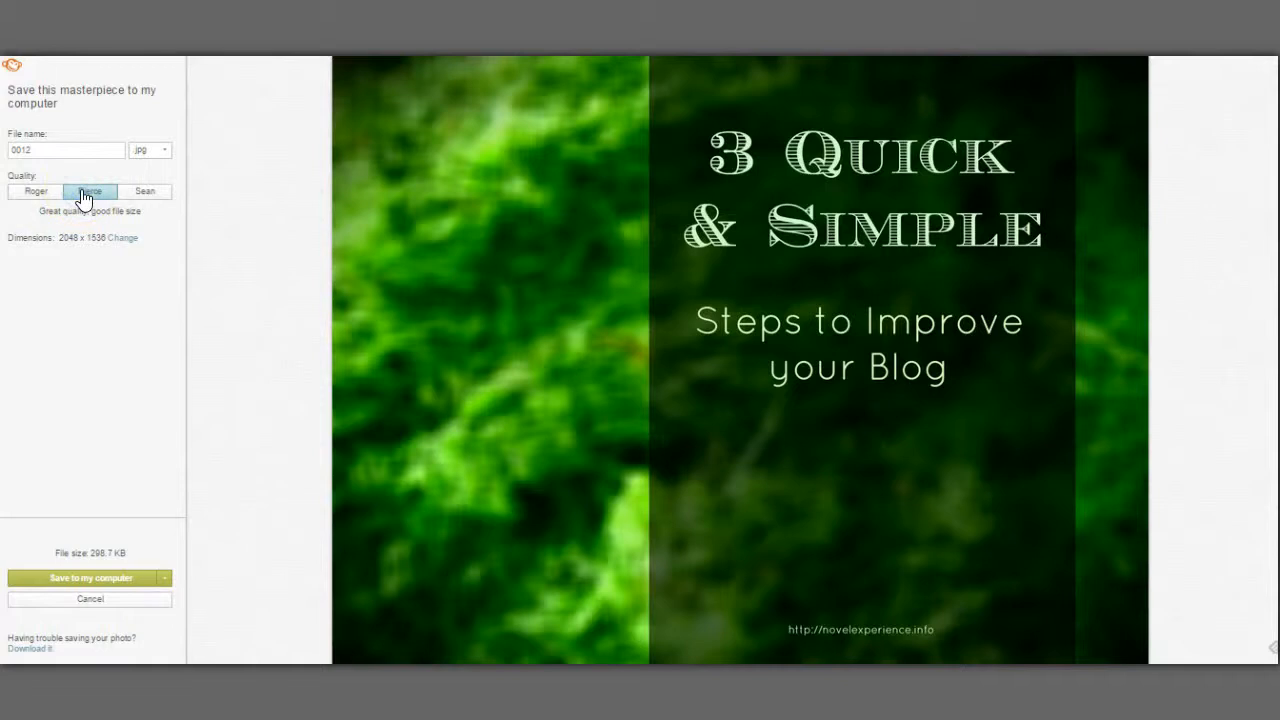
Save the graphic to the computer's Pictures folder as a JPEG named 0012Final.JPG, basing the name on the existing 001.JPG.
click(85, 580)
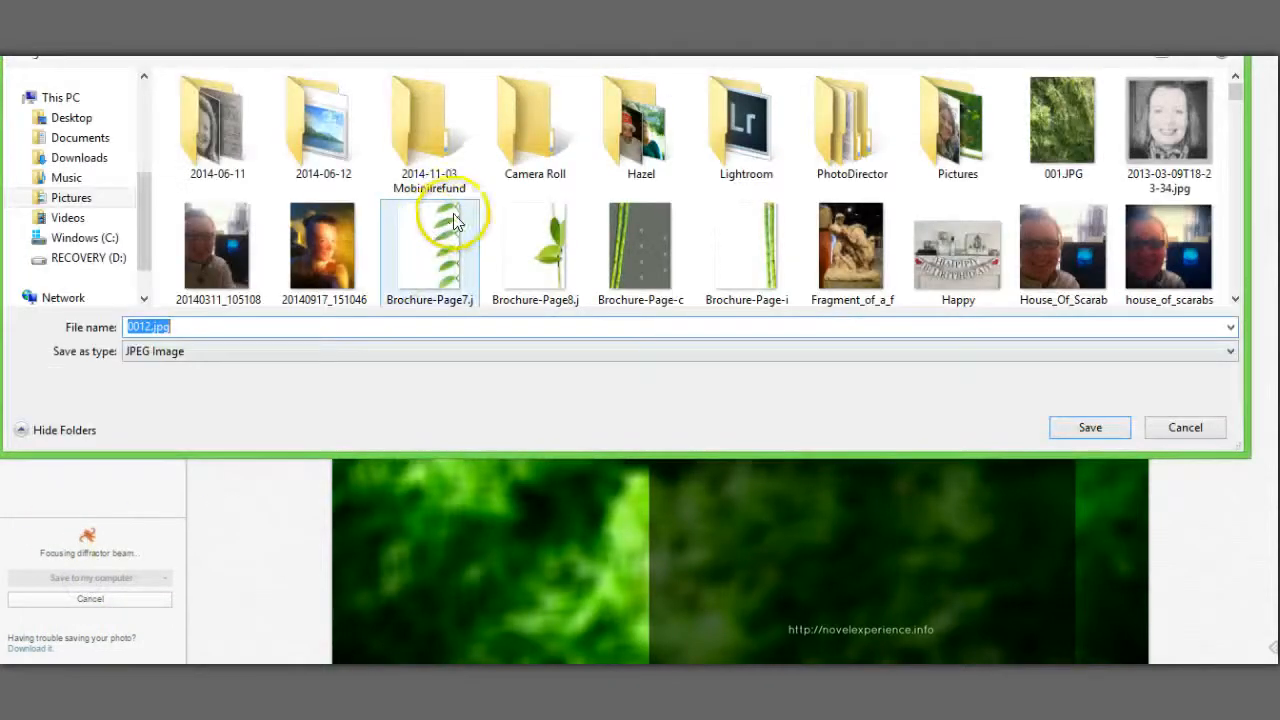
click(1082, 135)
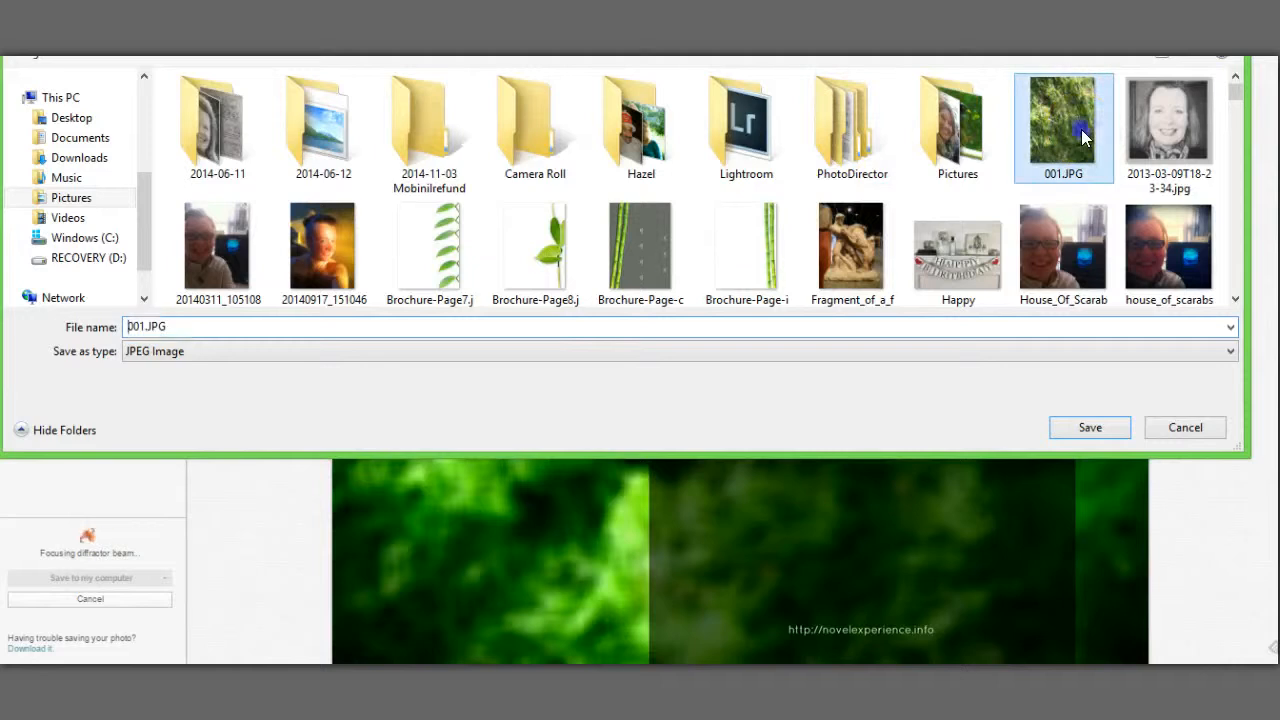
click(146, 326)
click(146, 326)
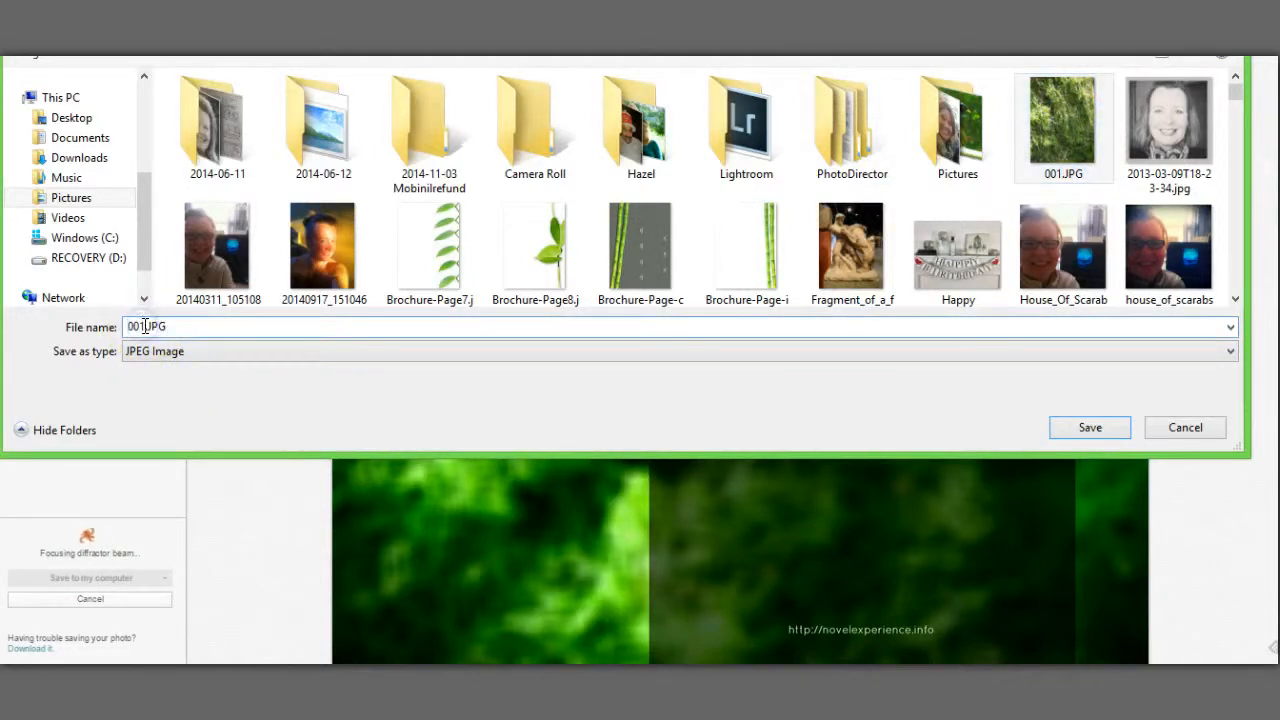
text(2)
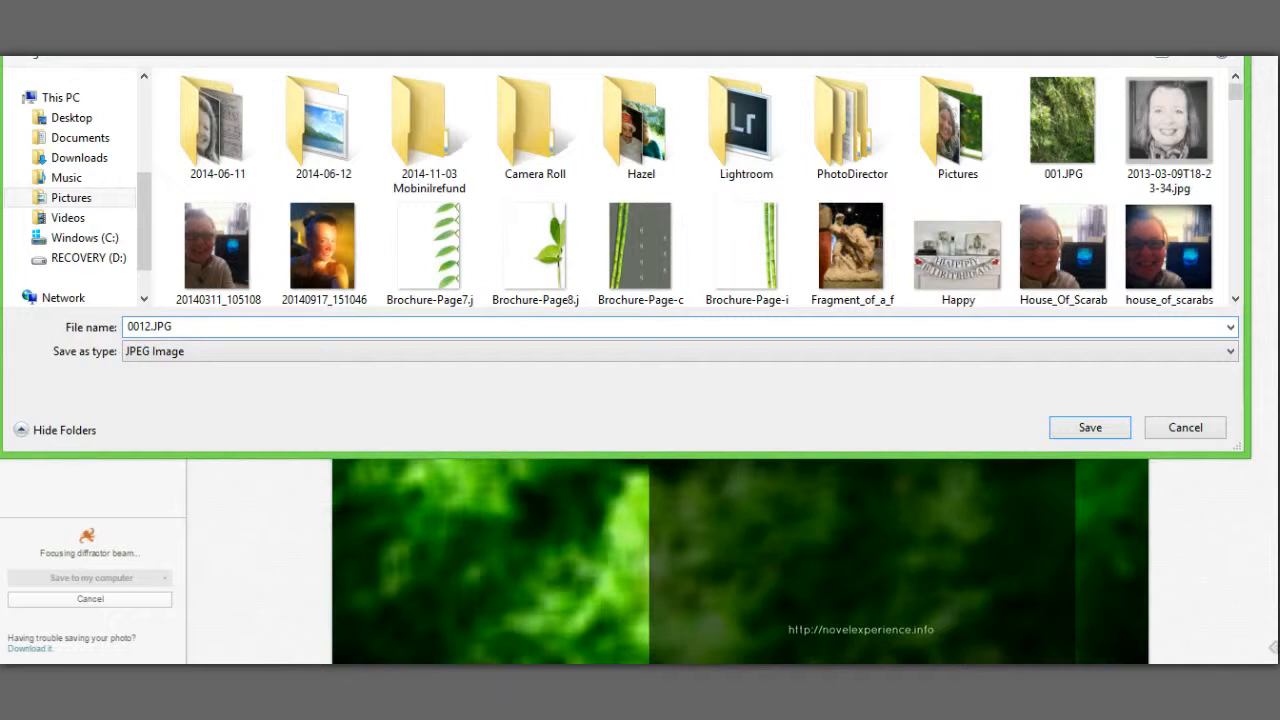
text(Final)
click(1088, 428)
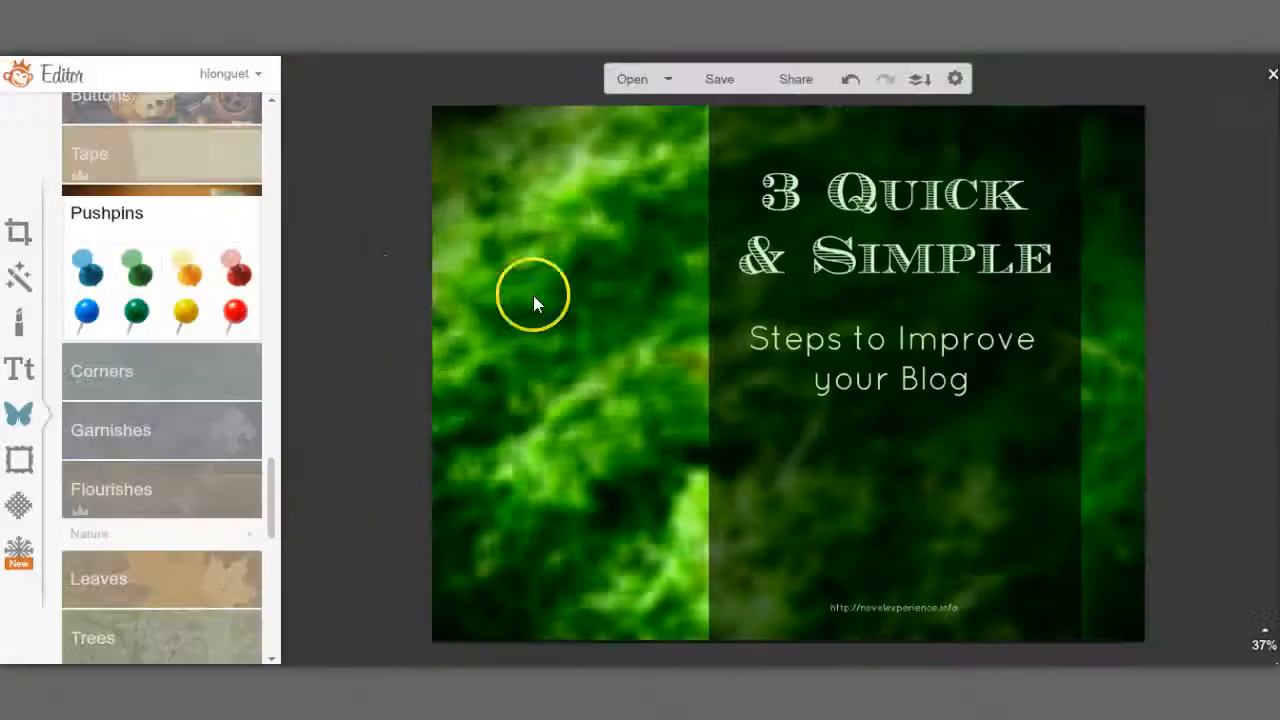